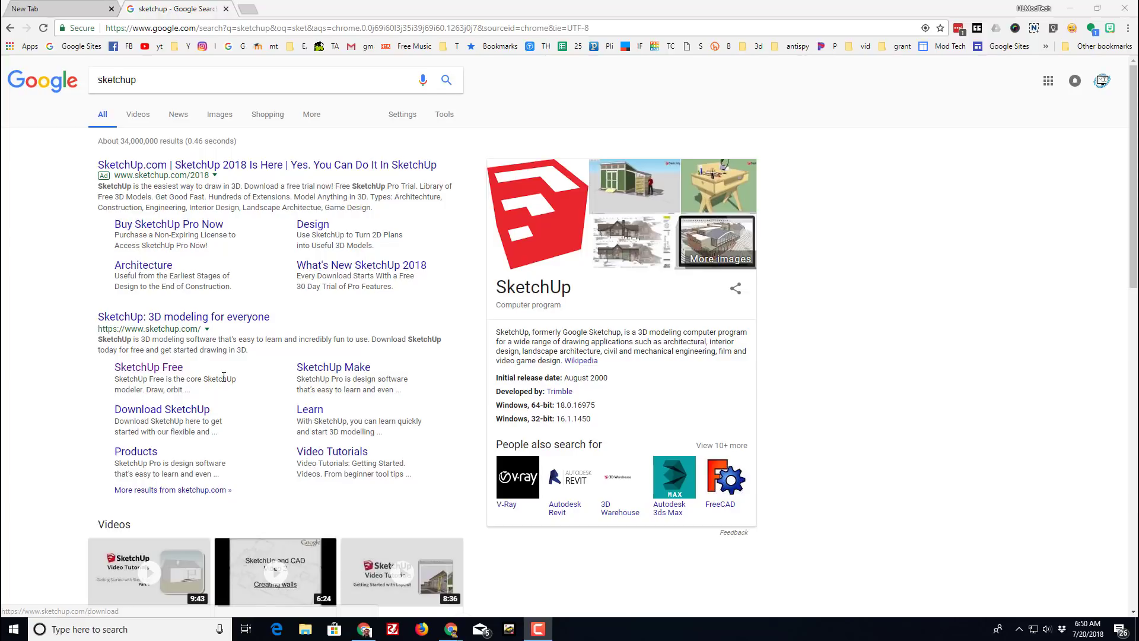
Launch the SketchUp Free web modeler and create a new model from Simple Template - Millimeters
{"action": "left_click", "coordinate": [142, 368]}
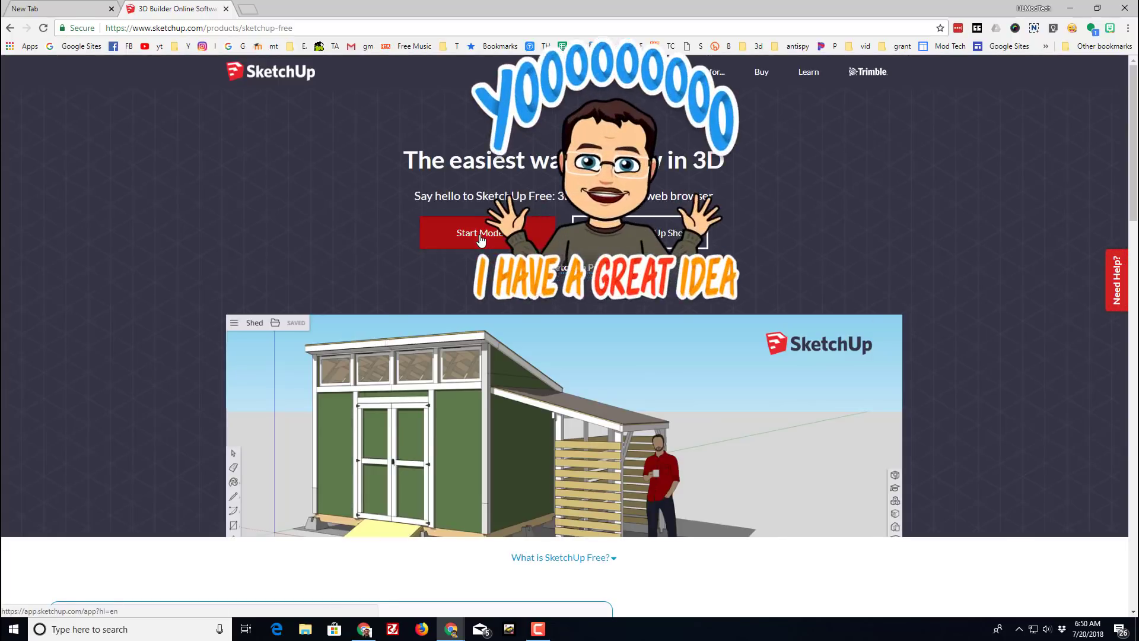
{"action": "left_click", "coordinate": [481, 235]}
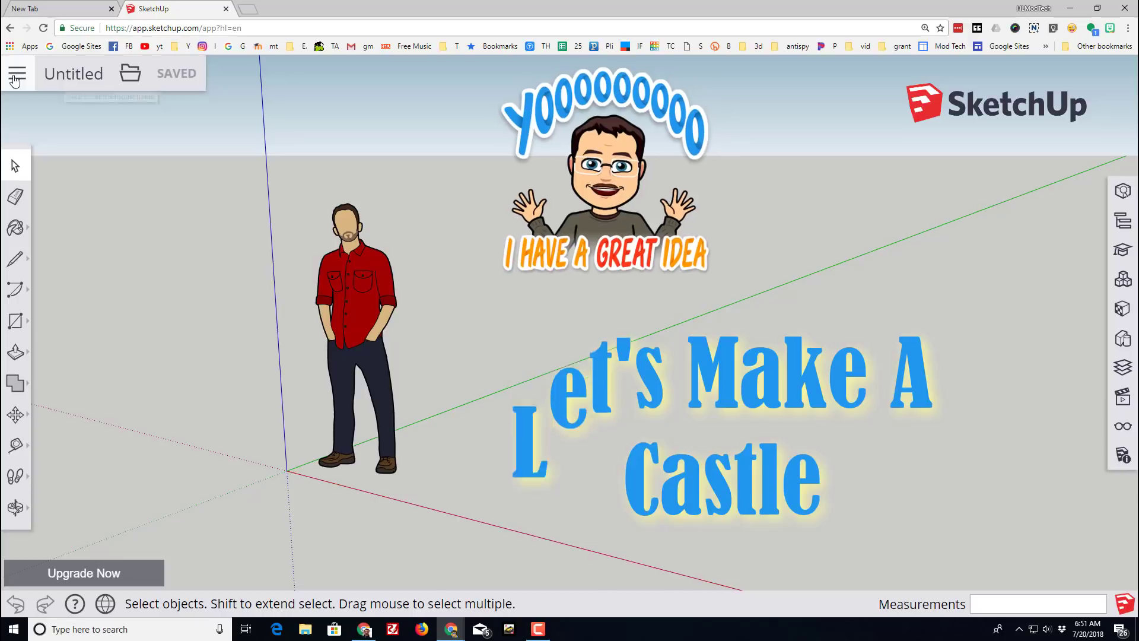
{"action": "left_click", "coordinate": [130, 72]}
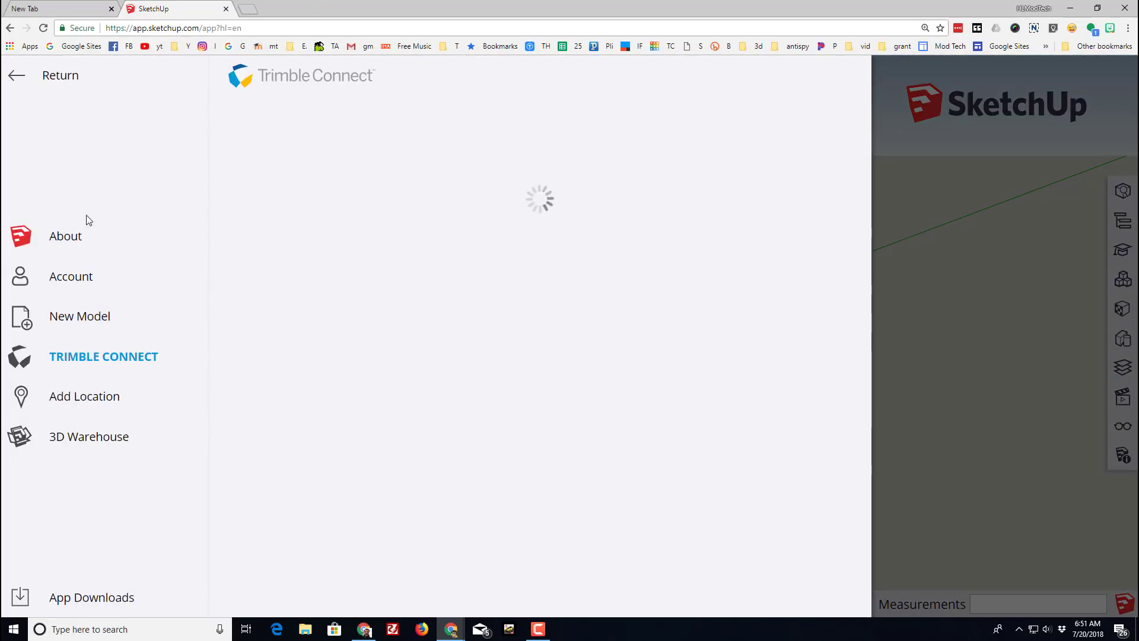
{"action": "left_click", "coordinate": [76, 319]}
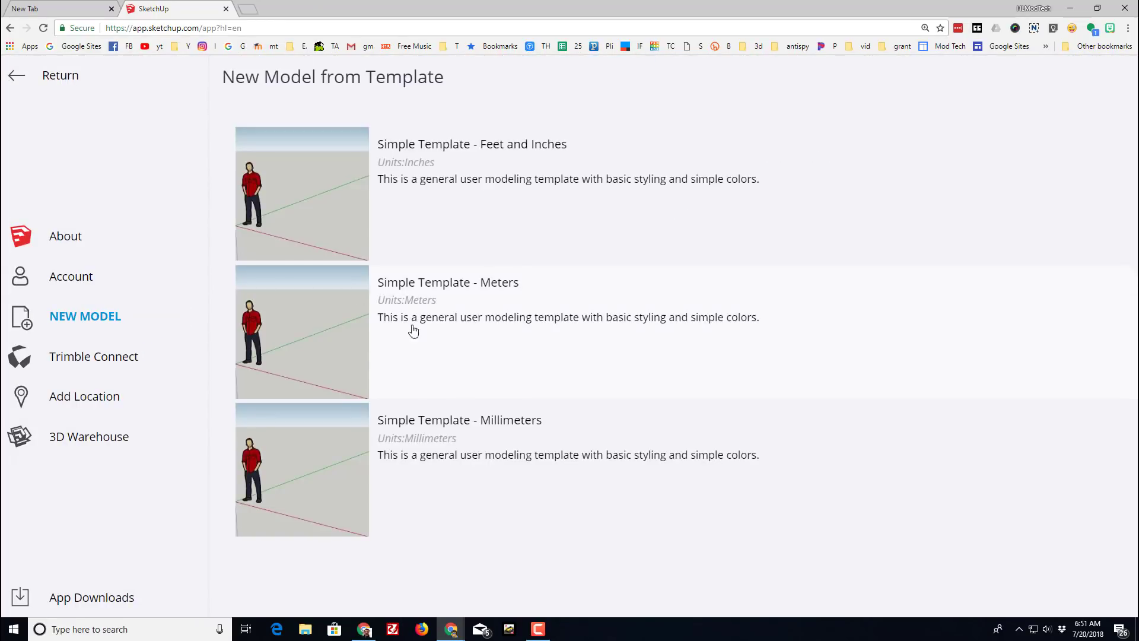
{"action": "left_click", "coordinate": [432, 422]}
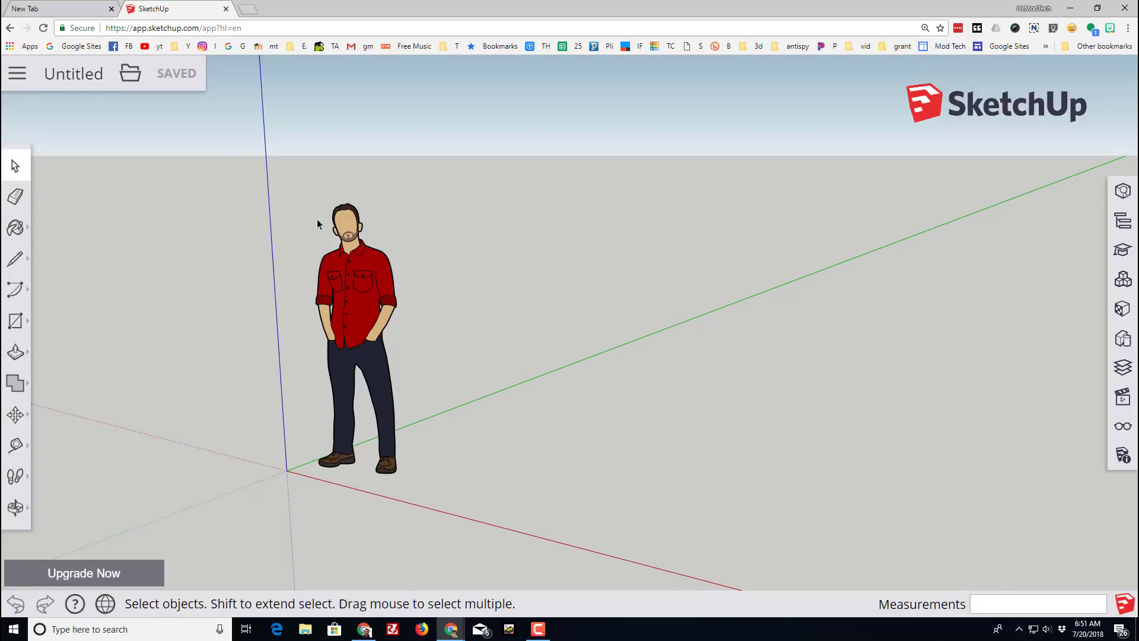
Delete the default human figure and save the model as castle3 in the SketchUp project on Trimble Connect
{"action": "left_click", "coordinate": [359, 276]}
{"action": "key", "text": "Delete"}
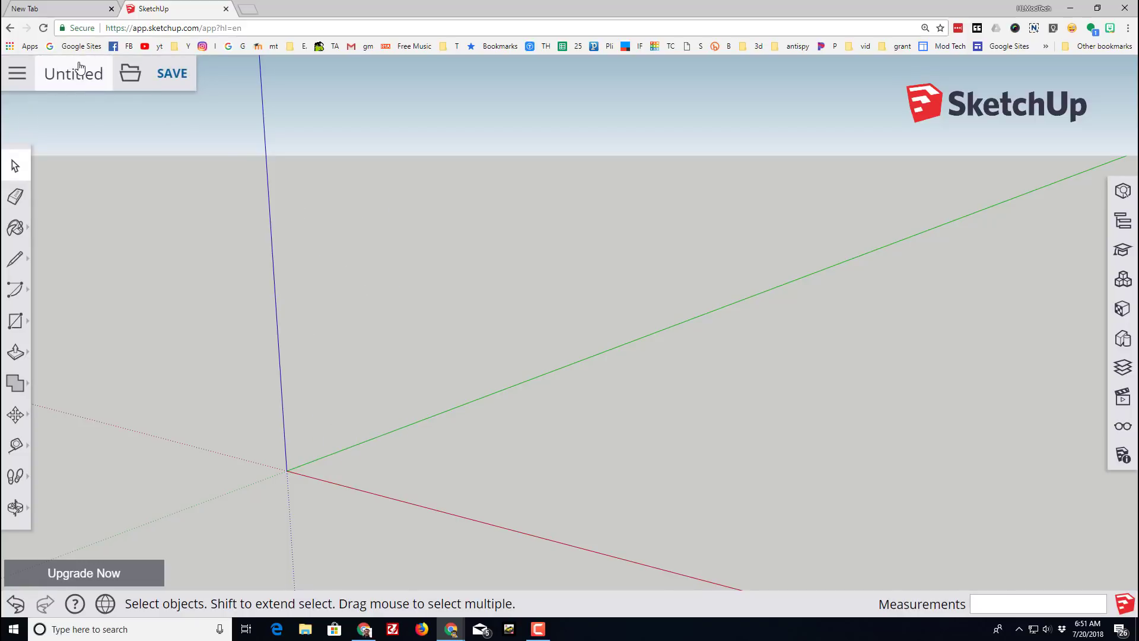
{"action": "left_click", "coordinate": [77, 76]}
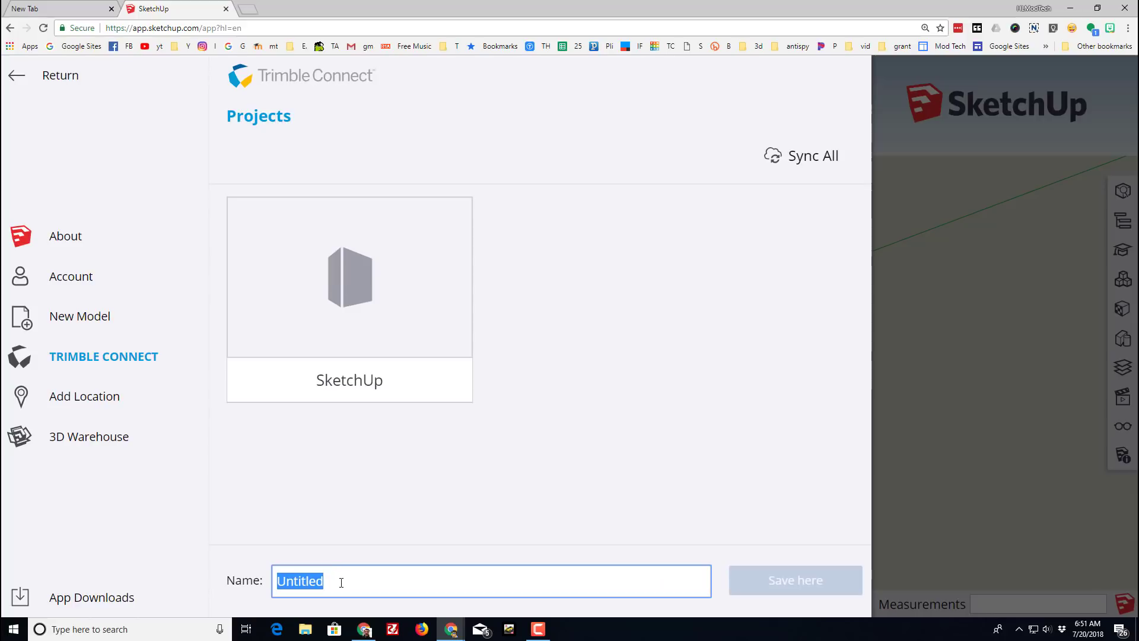
{"action": "left_click", "coordinate": [338, 580]}
{"action": "left_click", "coordinate": [323, 317]}
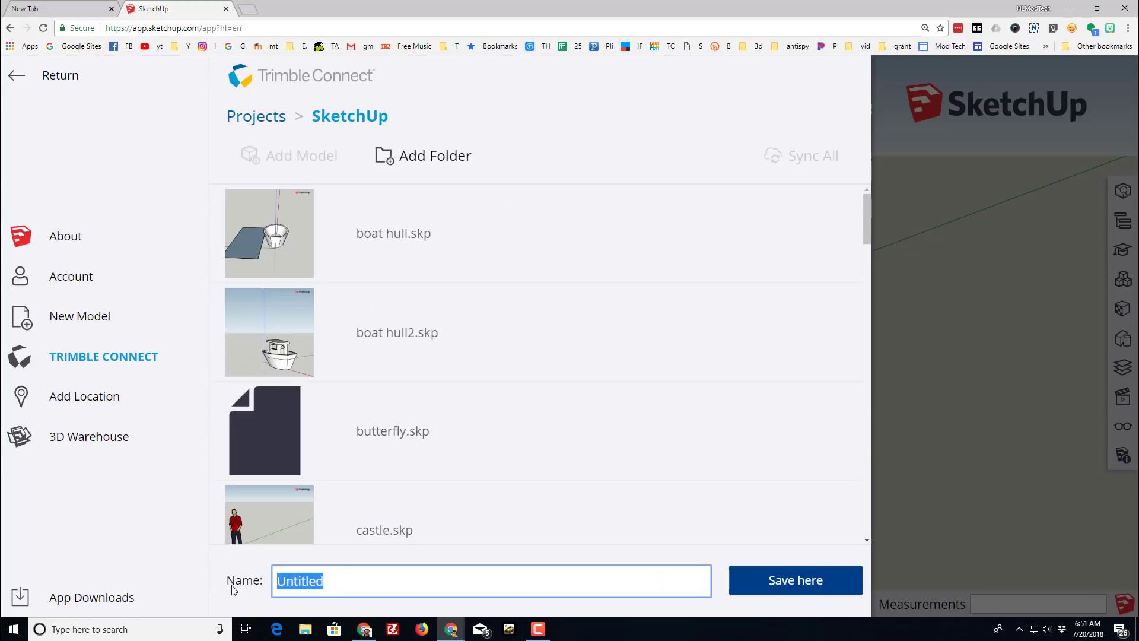
{"action": "type", "text": "cast"}
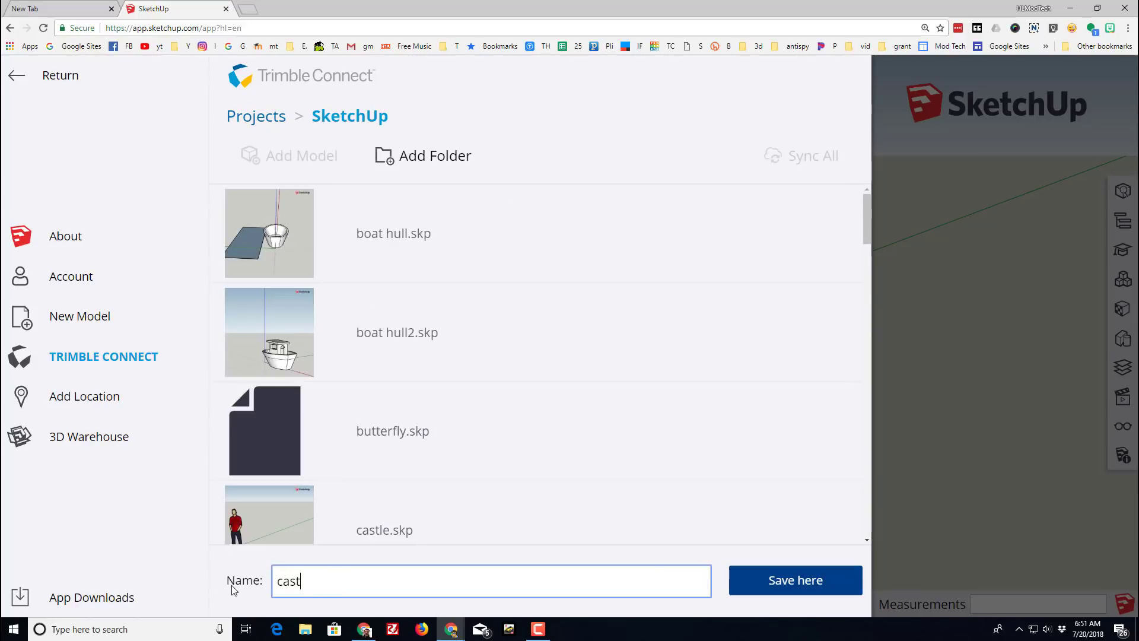
{"action": "type", "text": "le3"}
{"action": "left_click", "coordinate": [765, 575]}
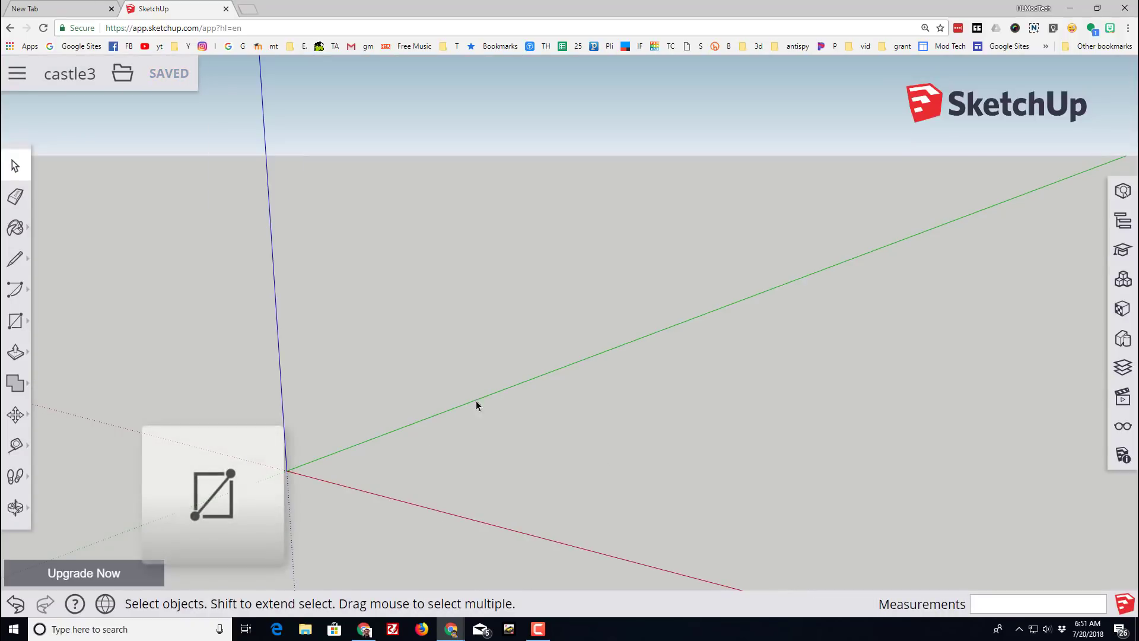
Draw a square of about 1216 by 1216 mm on the ground, centred on the origin
{"action": "left_click", "coordinate": [18, 321]}
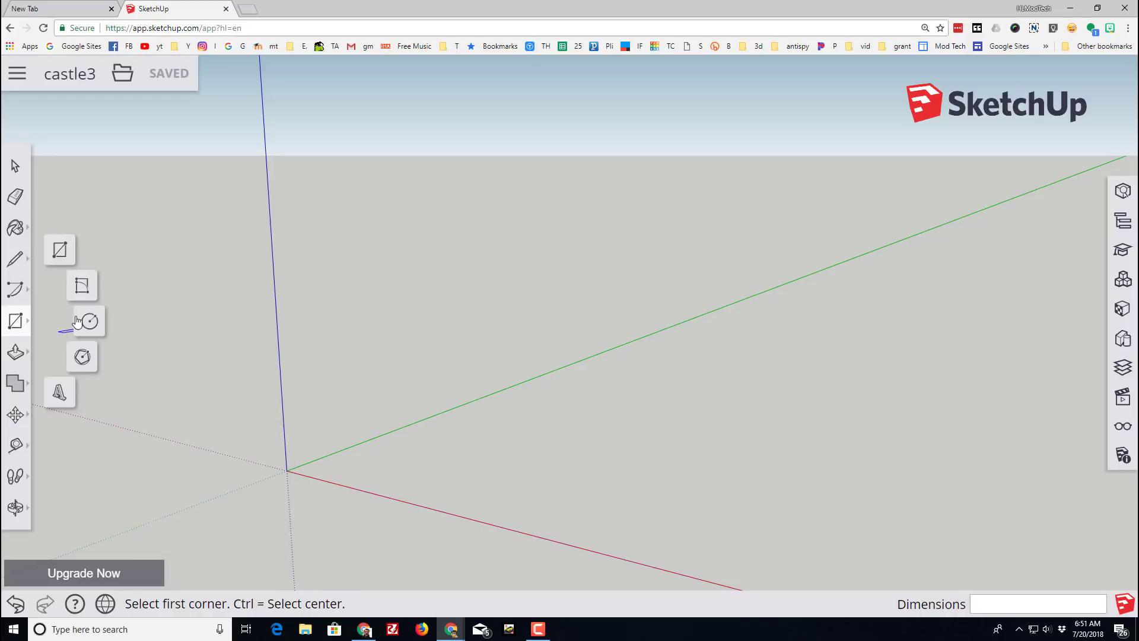
{"action": "left_click", "coordinate": [59, 252]}
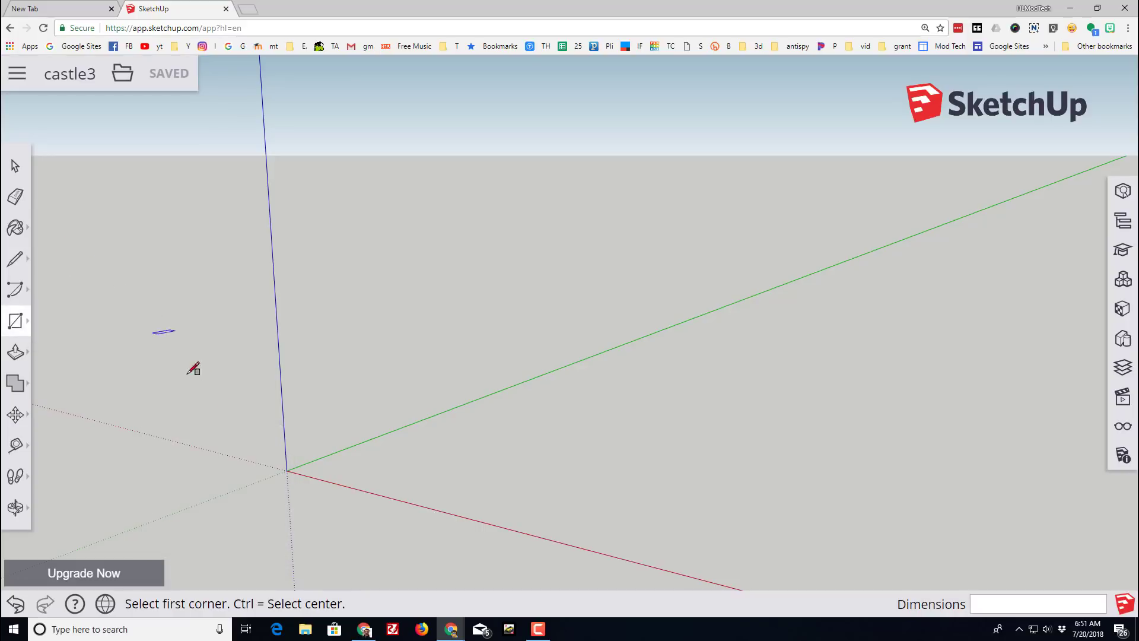
{"action": "left_click", "coordinate": [287, 469]}
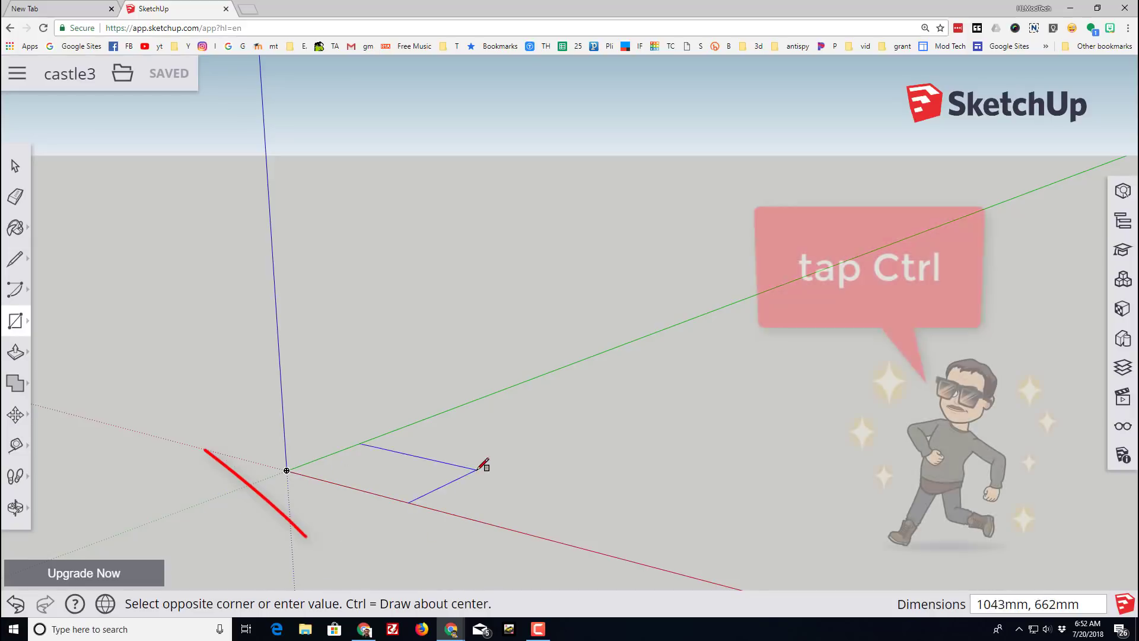
{"action": "key", "text": "ctrl"}
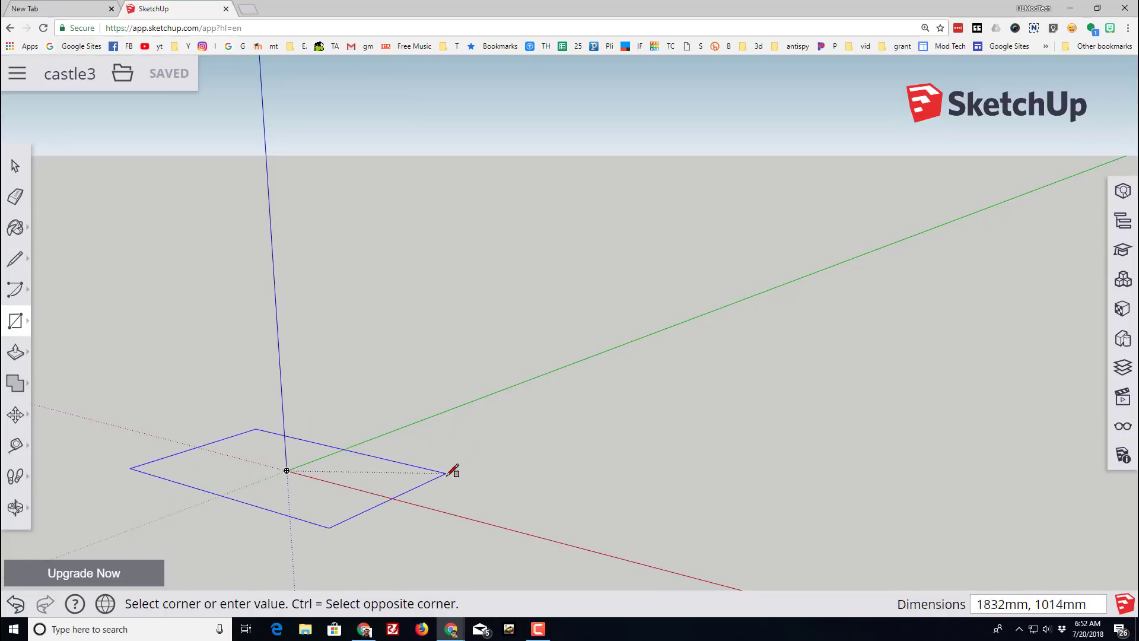
{"action": "middle_click_drag", "start_coordinate": [412, 457], "coordinate": [640, 465]}
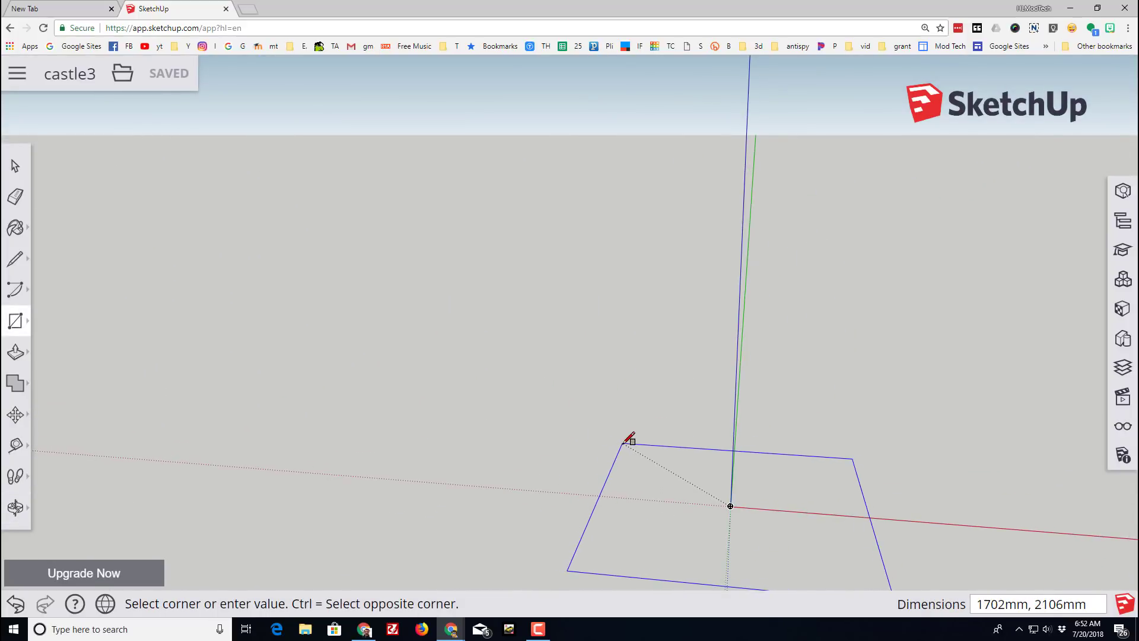
{"action": "scroll", "coordinate": [641, 442], "scroll_direction": "down", "scroll_amount": 3}
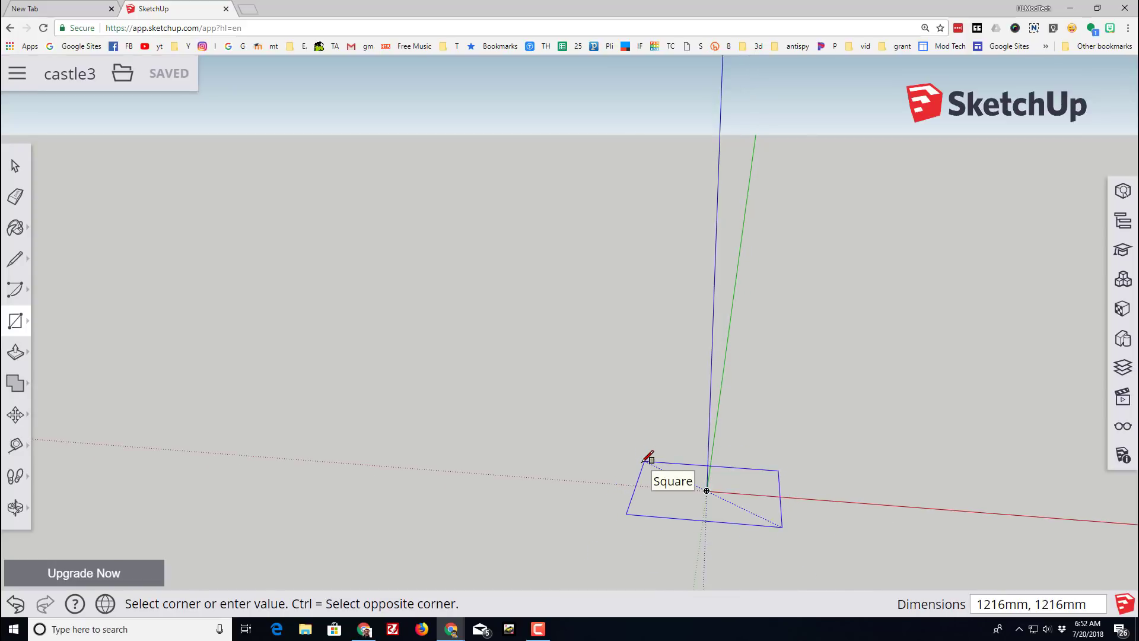
{"action": "left_click", "coordinate": [645, 460]}
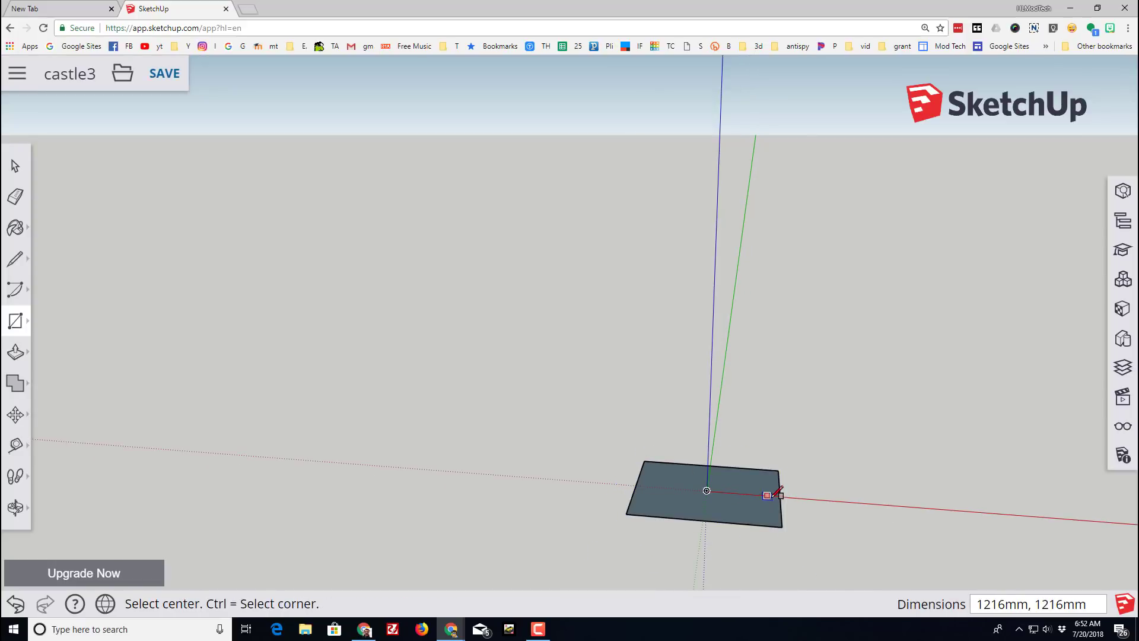
Draw a circle with a 300 mm radius centred on the square's back corner on the positive red axis side
{"action": "middle_click_drag", "start_coordinate": [748, 466], "coordinate": [766, 534]}
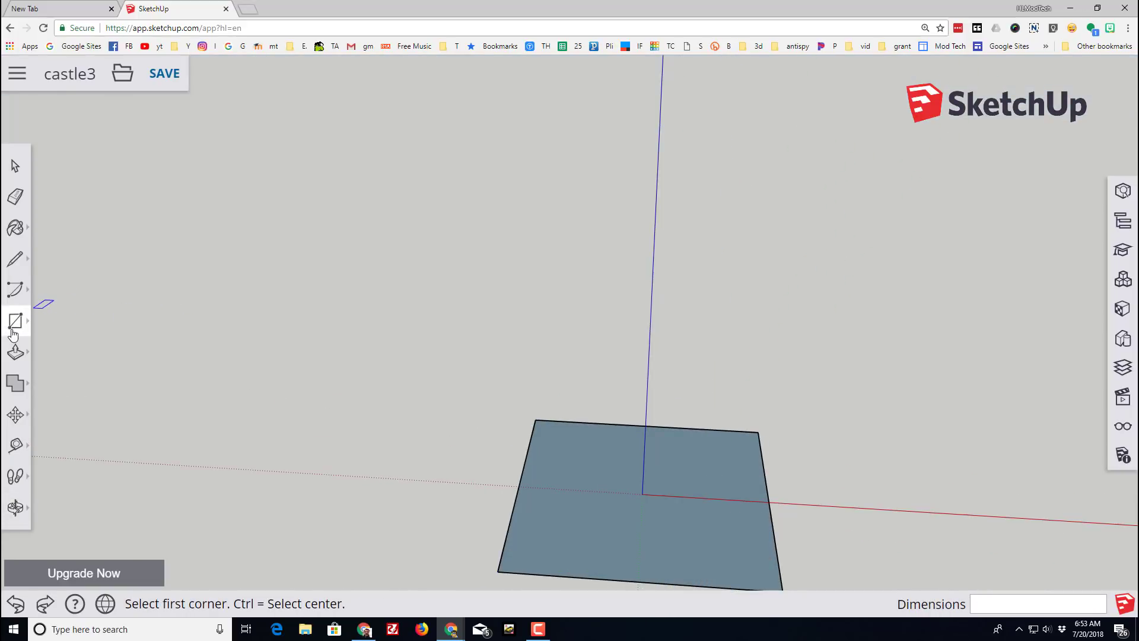
{"action": "mouse_move", "coordinate": [18, 326]}
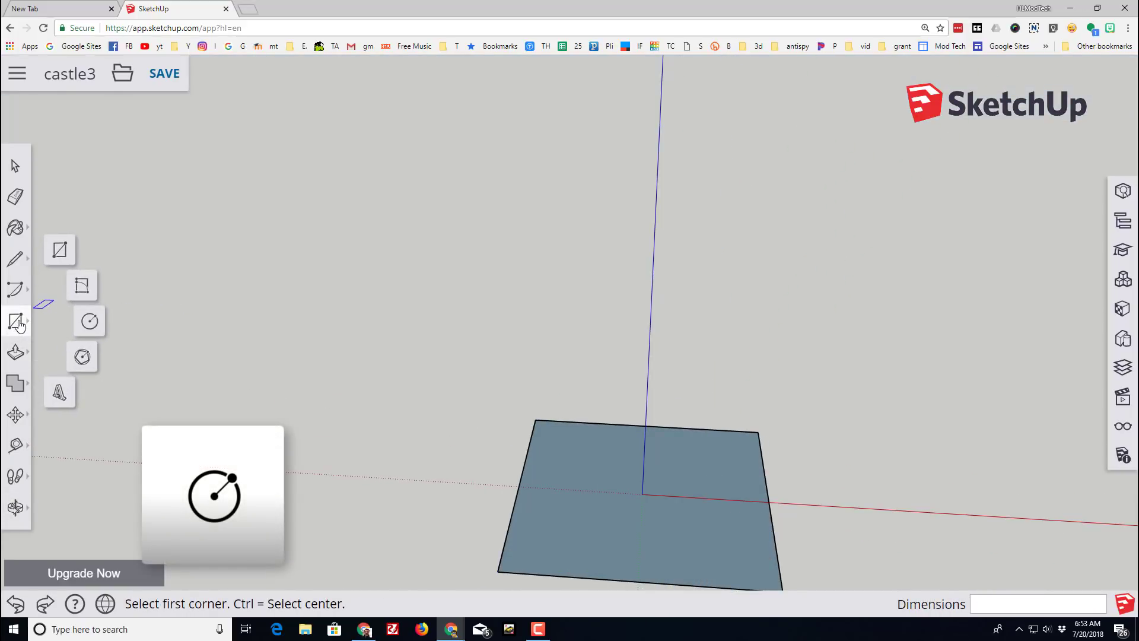
{"action": "left_click", "coordinate": [90, 322]}
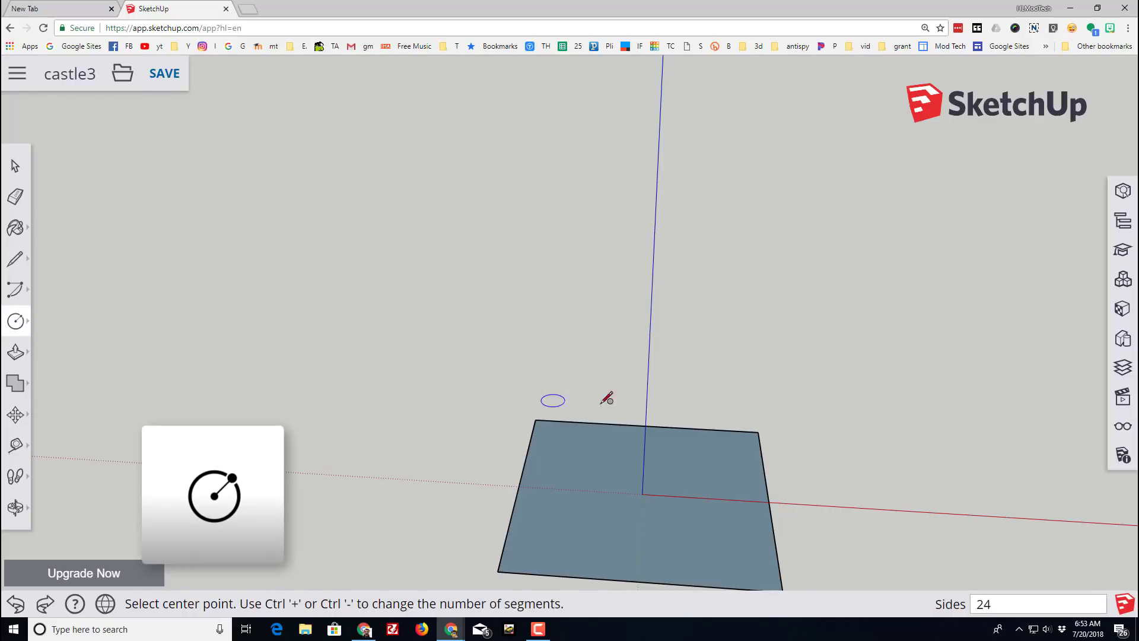
{"action": "left_click", "coordinate": [758, 432]}
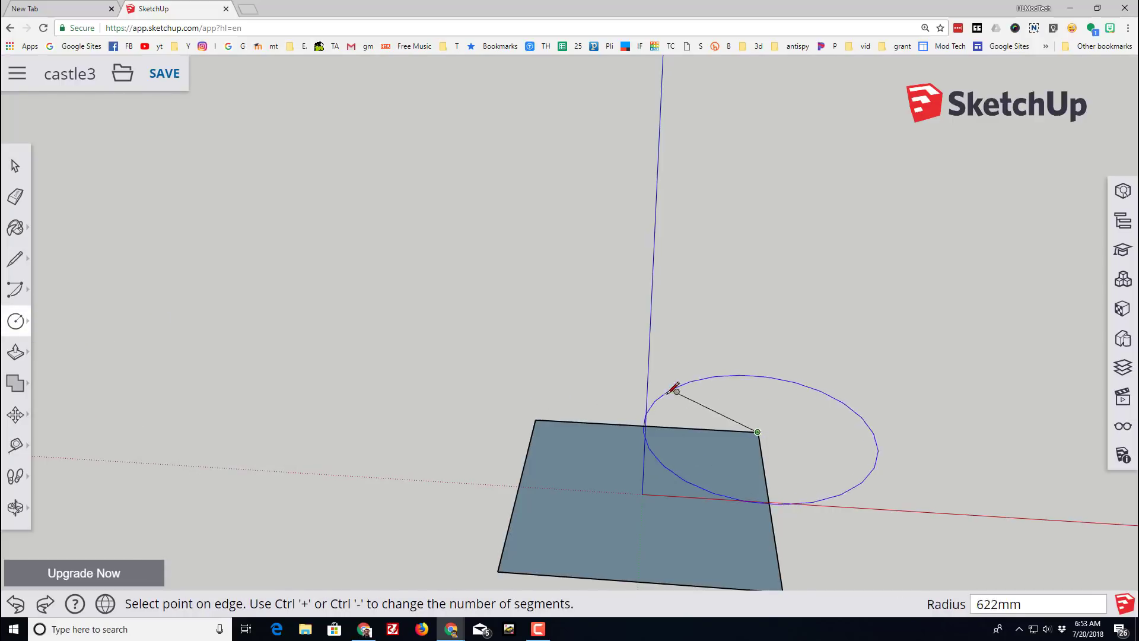
{"action": "left_click", "coordinate": [704, 427]}
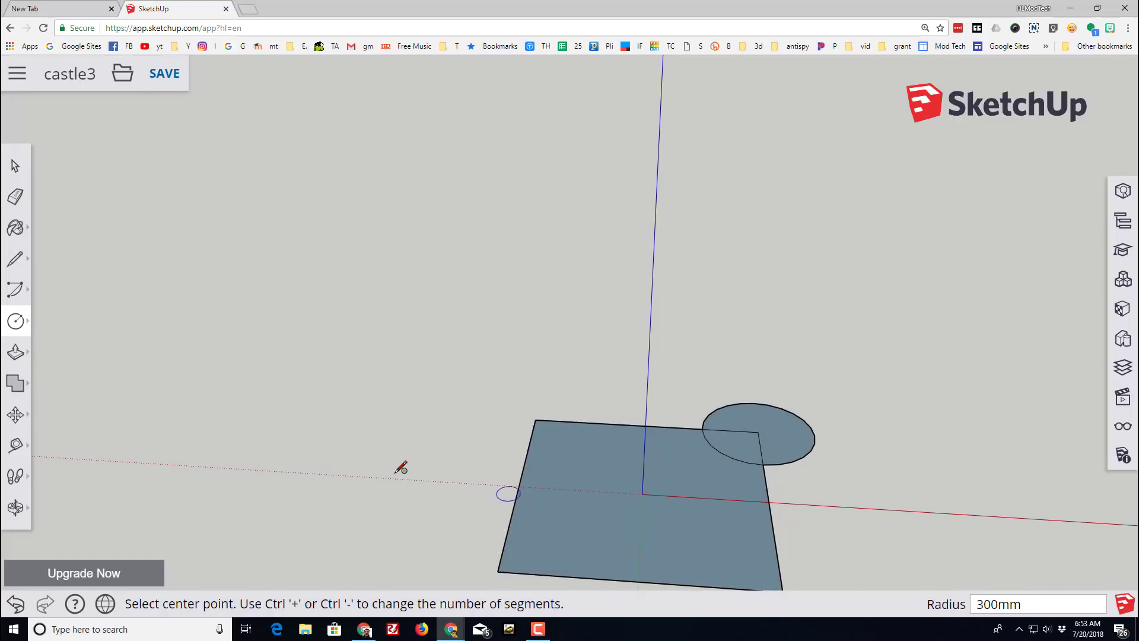
Draw circles with a 300 mm radius centred on the three remaining corners of the square
{"action": "left_click", "coordinate": [535, 420]}
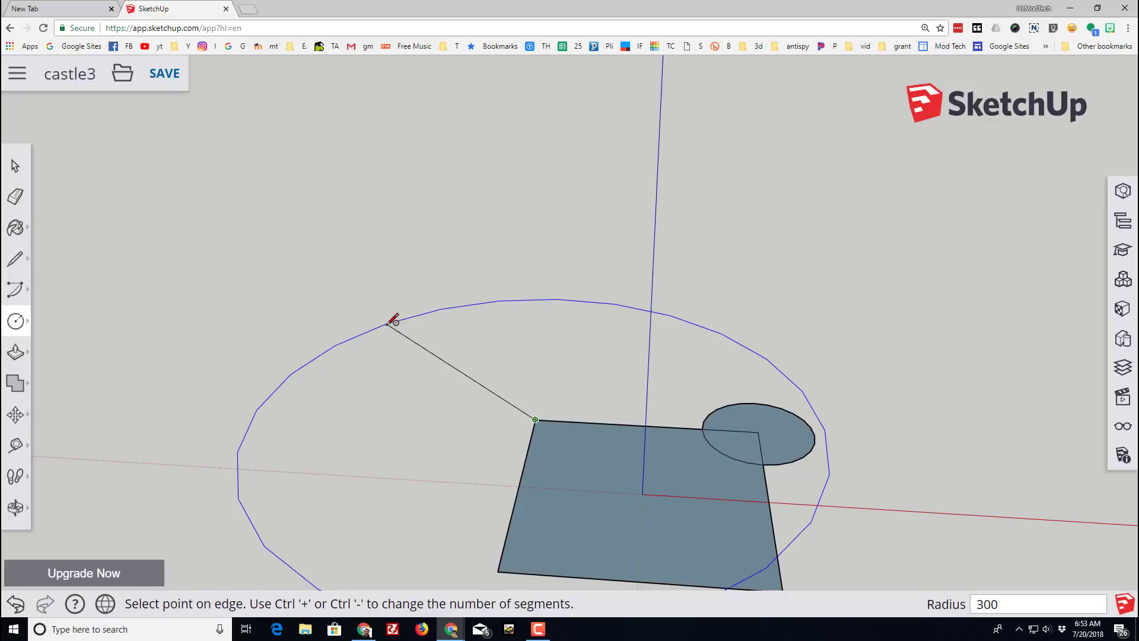
{"action": "key", "text": "Return"}
{"action": "scroll", "coordinate": [570, 522], "scroll_direction": "down", "scroll_amount": 1}
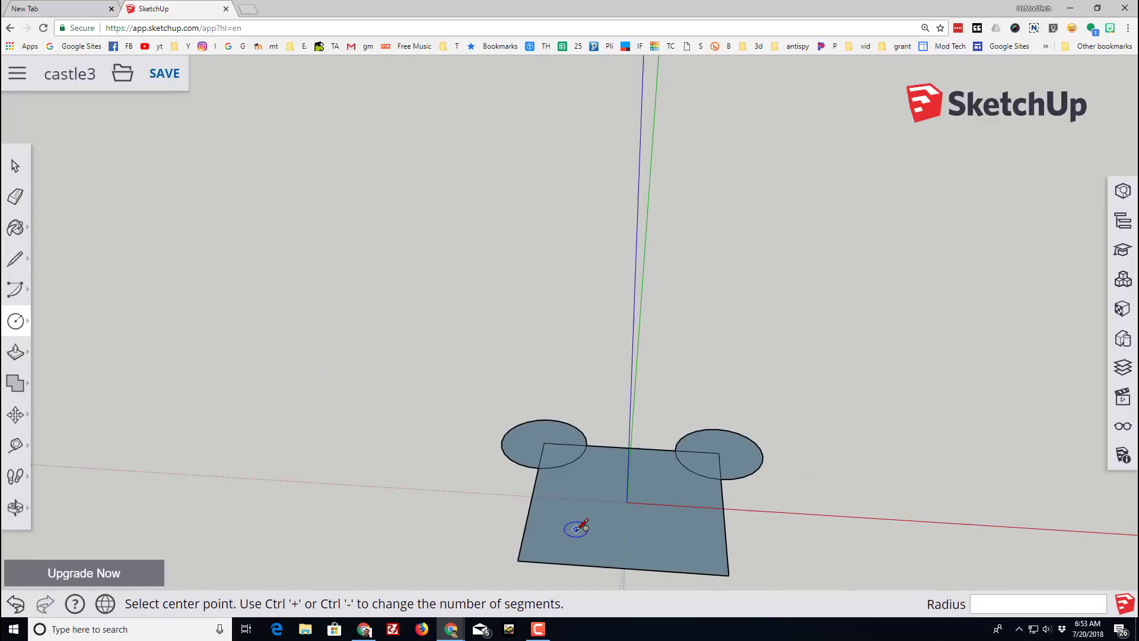
{"action": "left_click", "coordinate": [517, 560]}
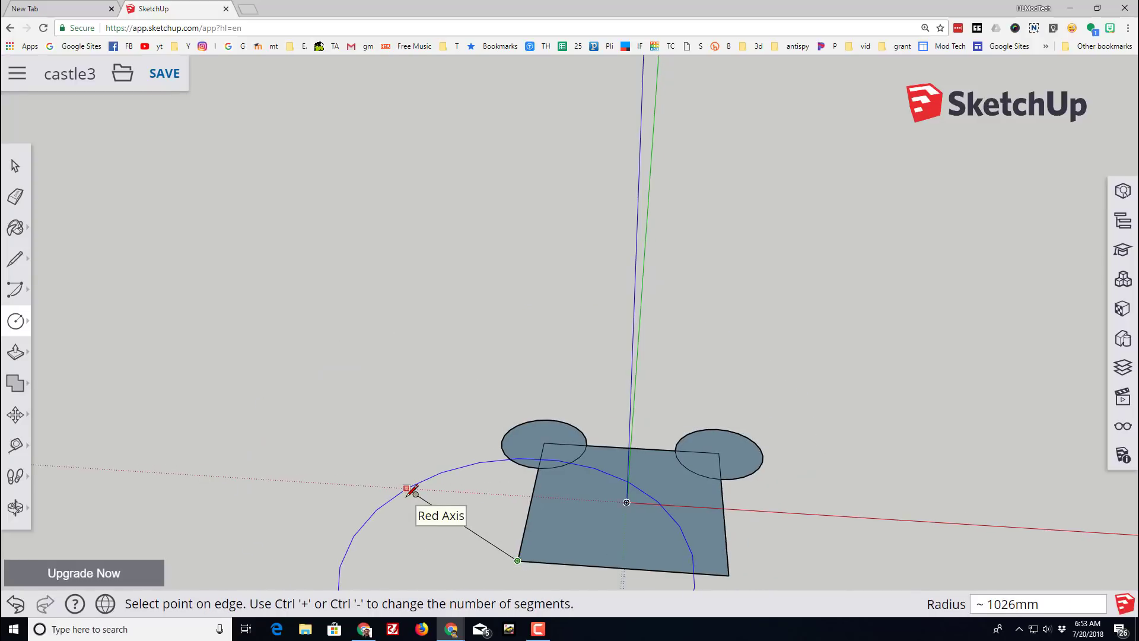
{"action": "type", "text": "300"}
{"action": "key", "text": "Return"}
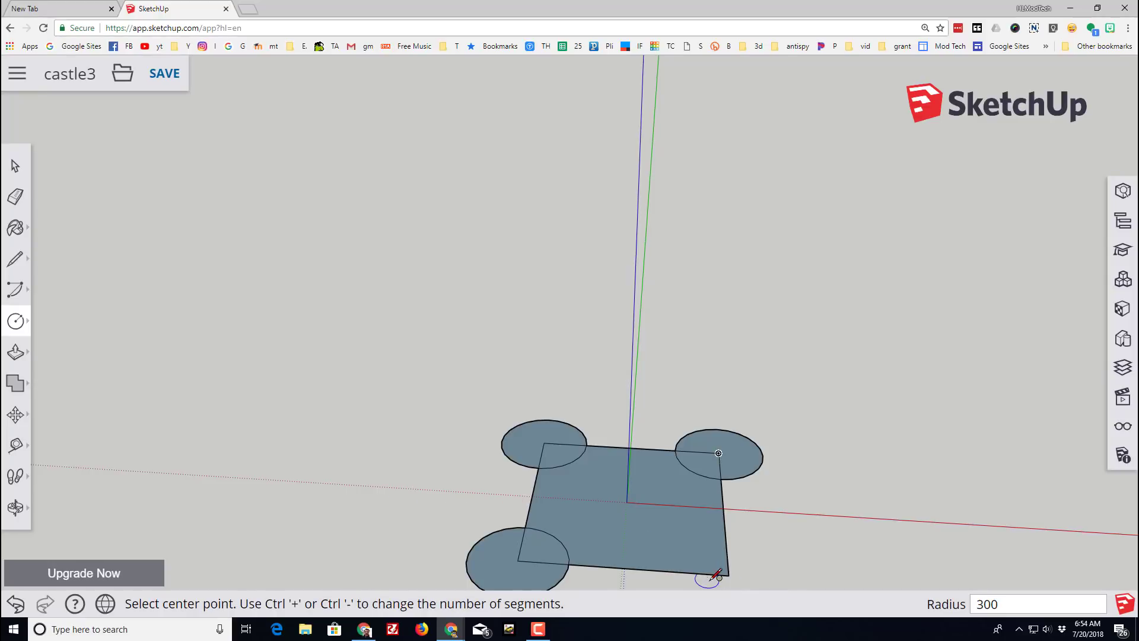
{"action": "left_click", "coordinate": [729, 574]}
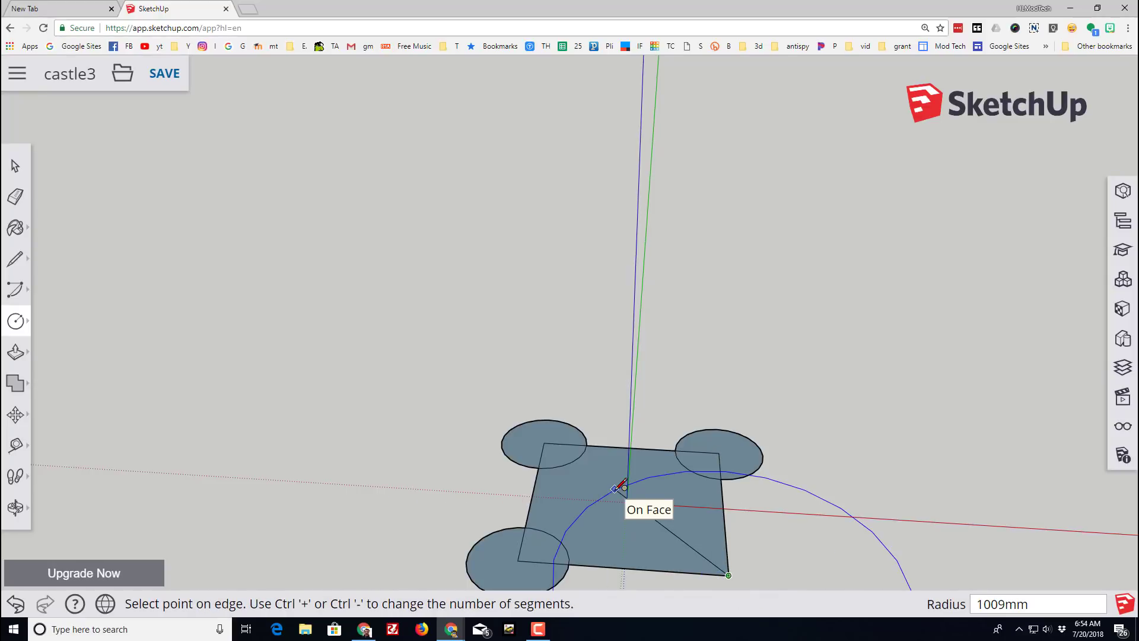
{"action": "key", "text": "Return"}
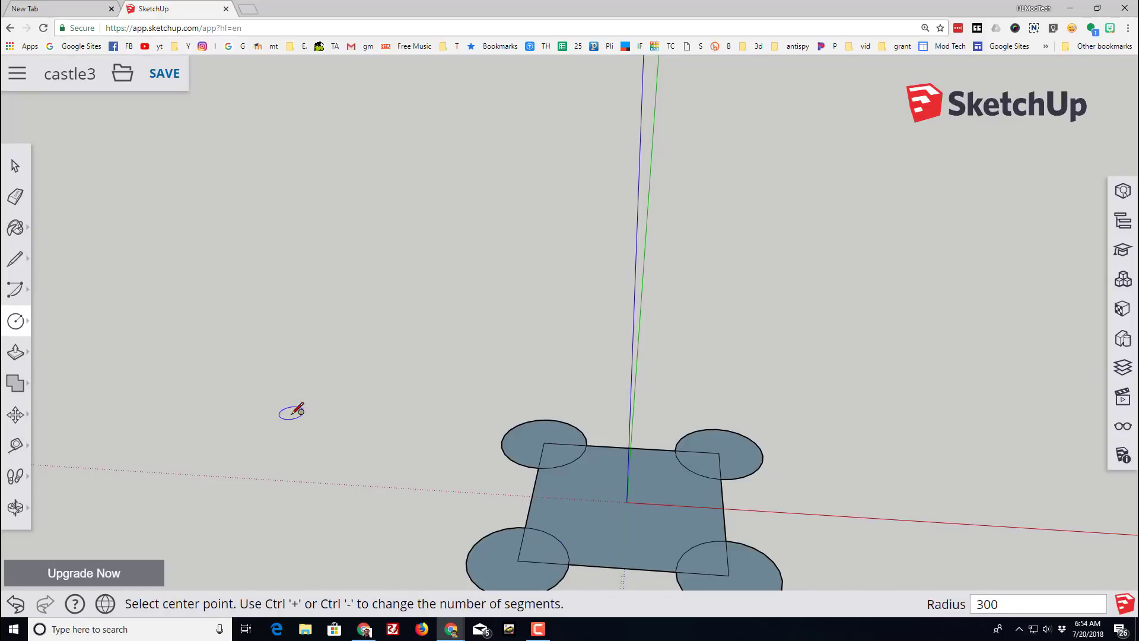
Erase the arcs and square edges inside the overlaps at all four corners to merge the circles and square into one outline
{"action": "middle_click_drag", "start_coordinate": [302, 427], "coordinate": [307, 507]}
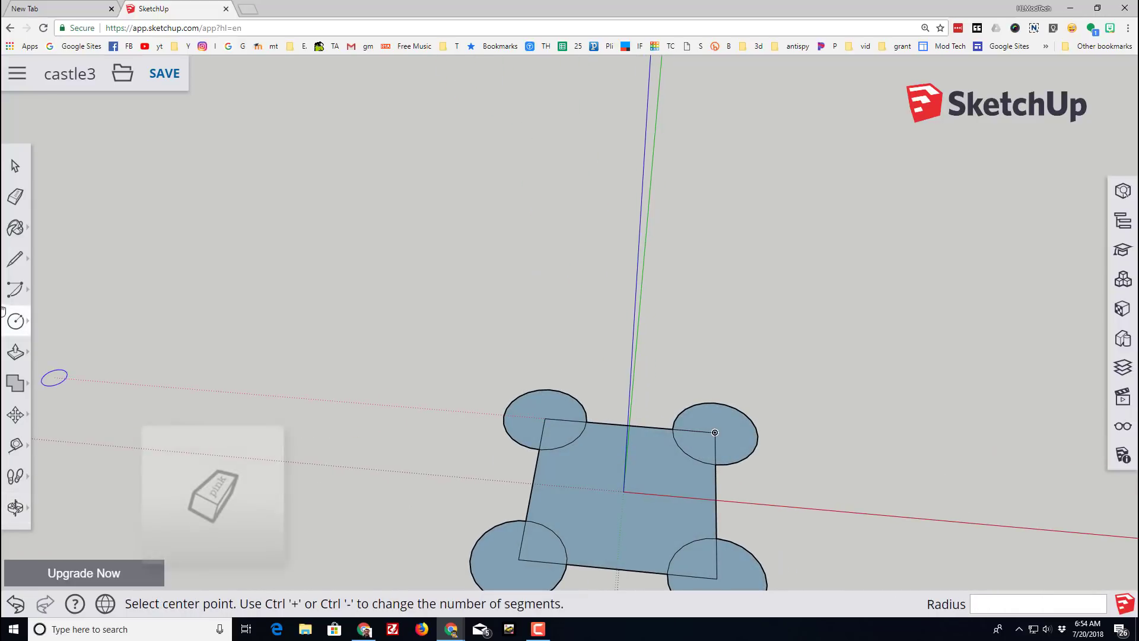
{"action": "left_click", "coordinate": [18, 200]}
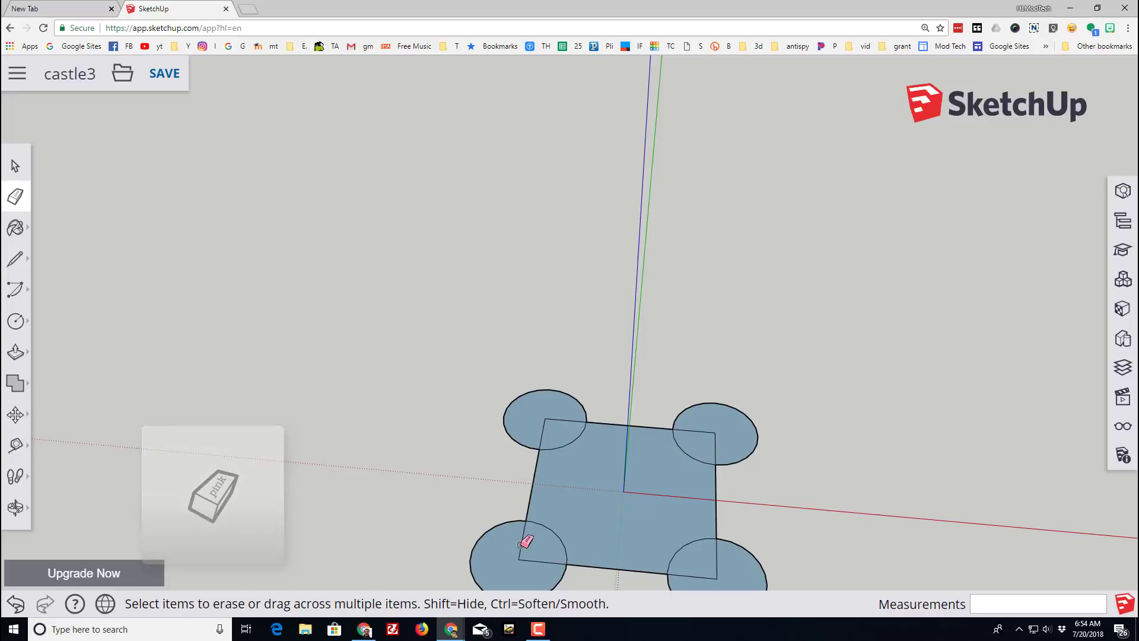
{"action": "left_click", "coordinate": [561, 544]}
{"action": "left_click", "coordinate": [548, 449]}
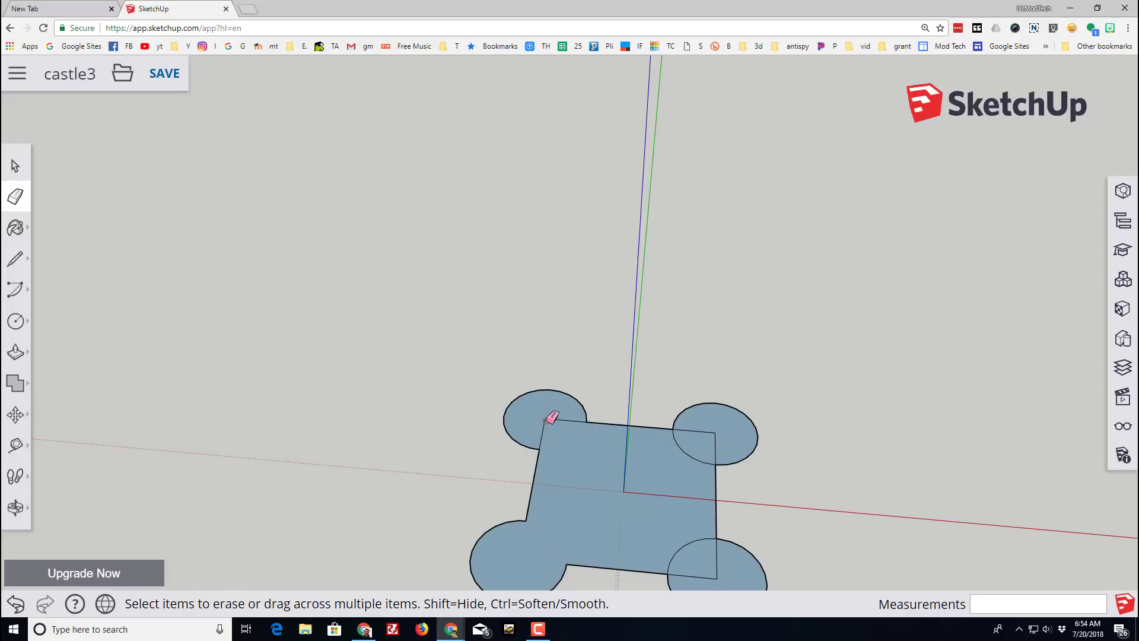
{"action": "left_click", "coordinate": [682, 449]}
{"action": "left_click", "coordinate": [714, 441]}
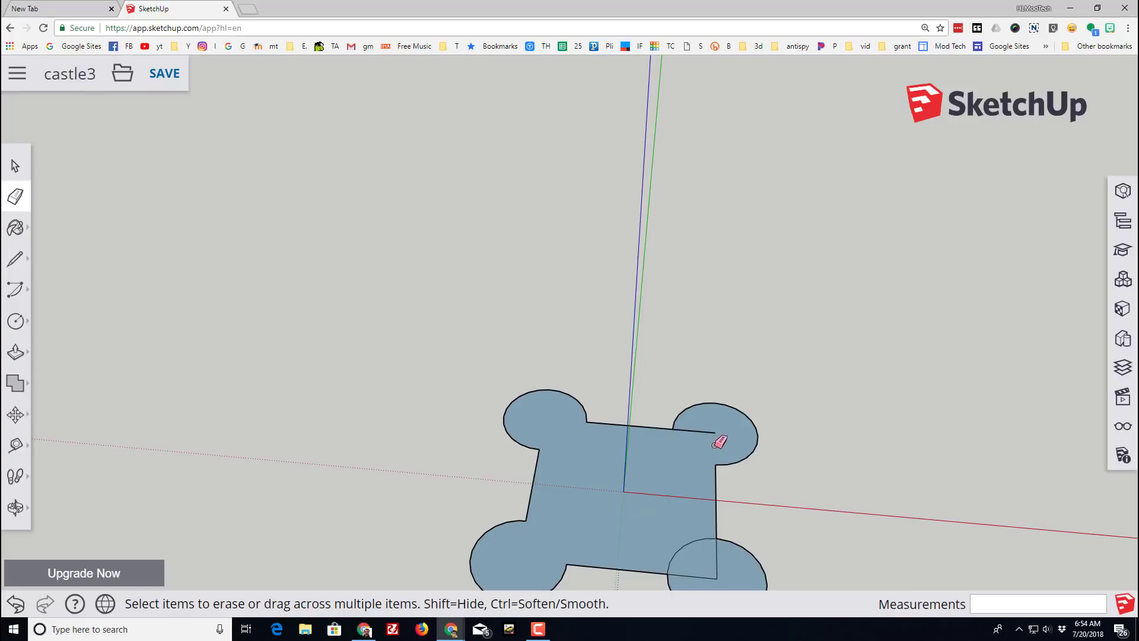
{"action": "left_click", "coordinate": [689, 543]}
{"action": "left_click", "coordinate": [717, 561]}
{"action": "left_click", "coordinate": [694, 574]}
Offset the merged castle outline inward by about 85 mm to form the wall thickness
{"action": "scroll", "coordinate": [637, 527], "scroll_direction": "down", "scroll_amount": 2}
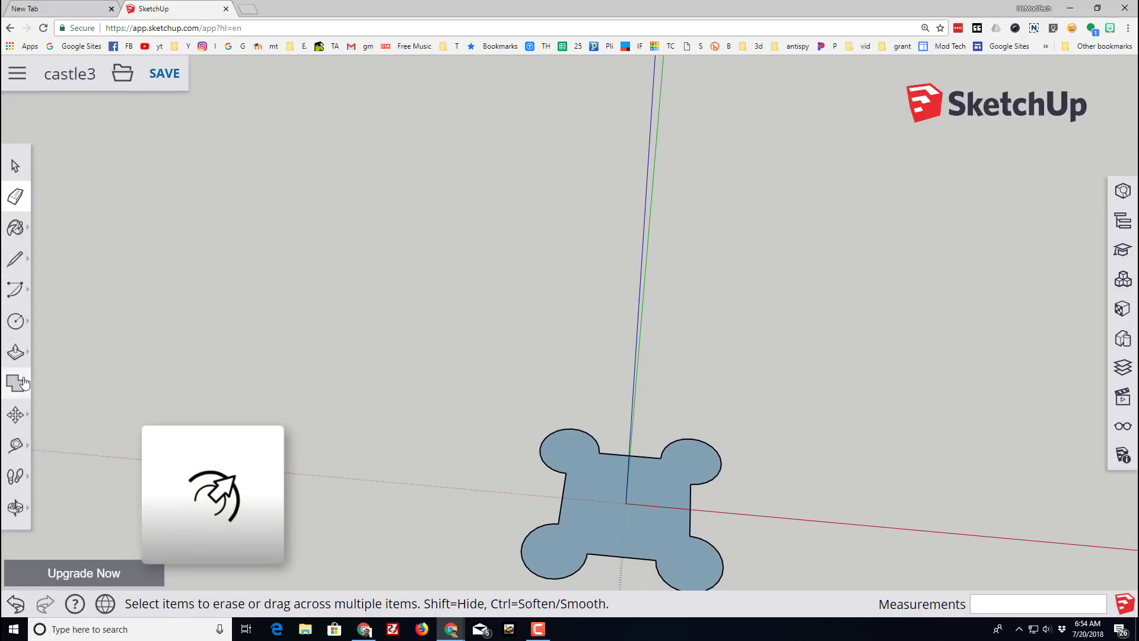
{"action": "left_click", "coordinate": [16, 352]}
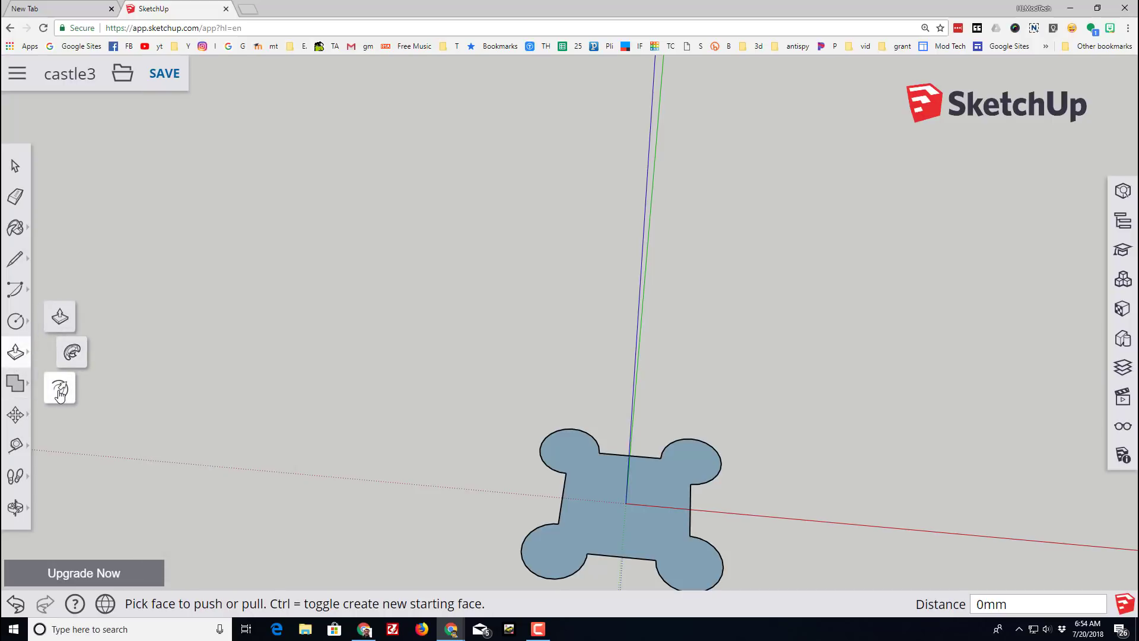
{"action": "left_click", "coordinate": [59, 389]}
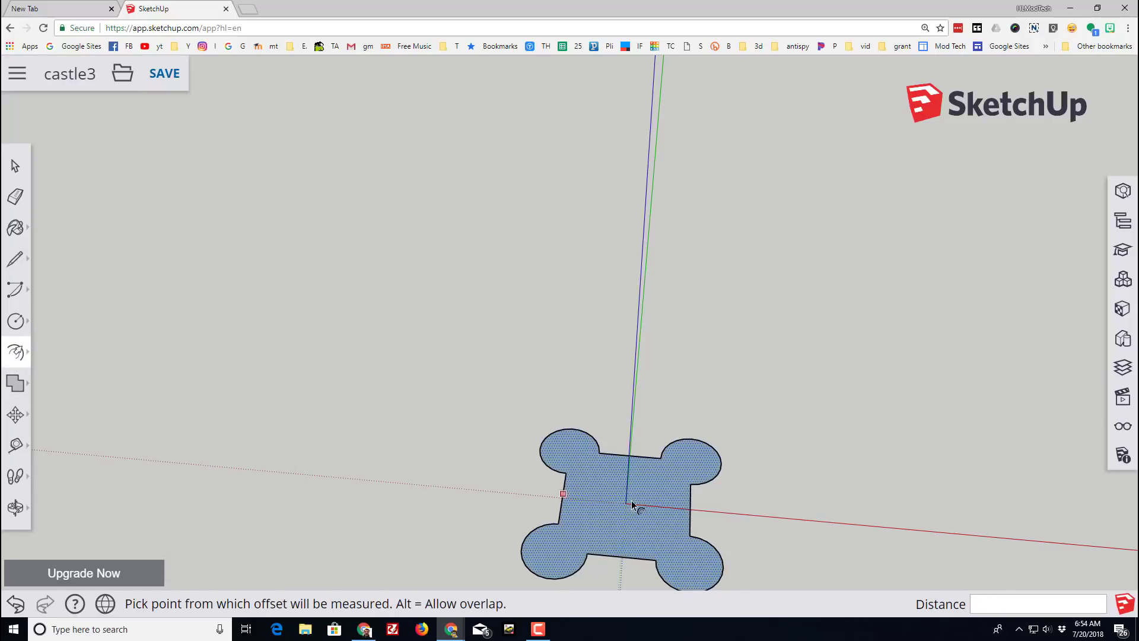
{"action": "left_click", "coordinate": [604, 487]}
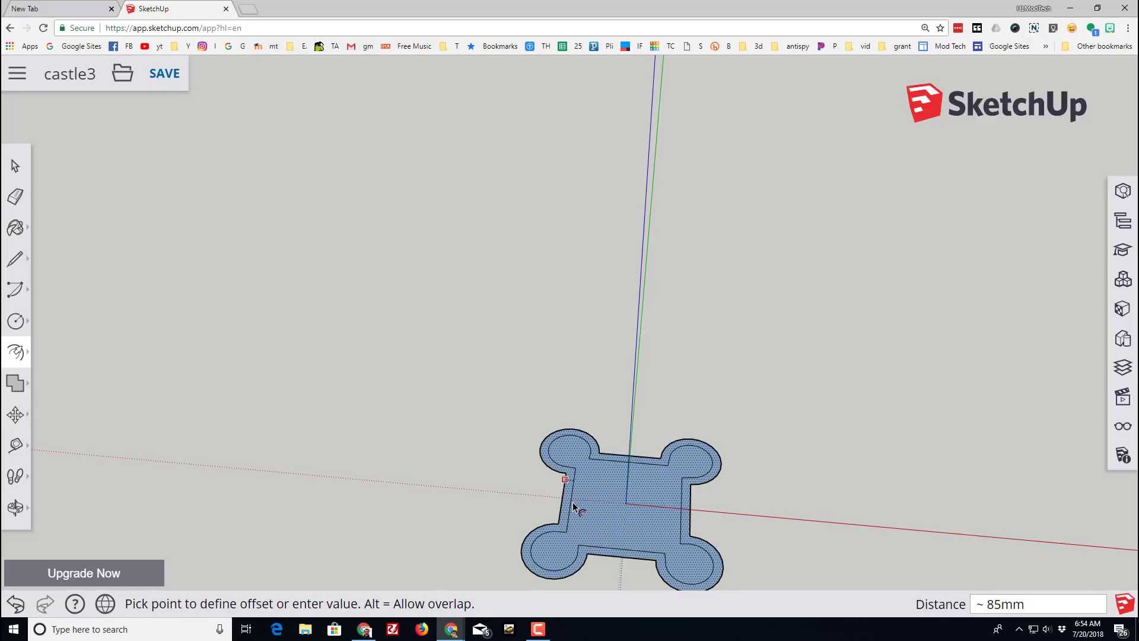
{"action": "left_click", "coordinate": [573, 506]}
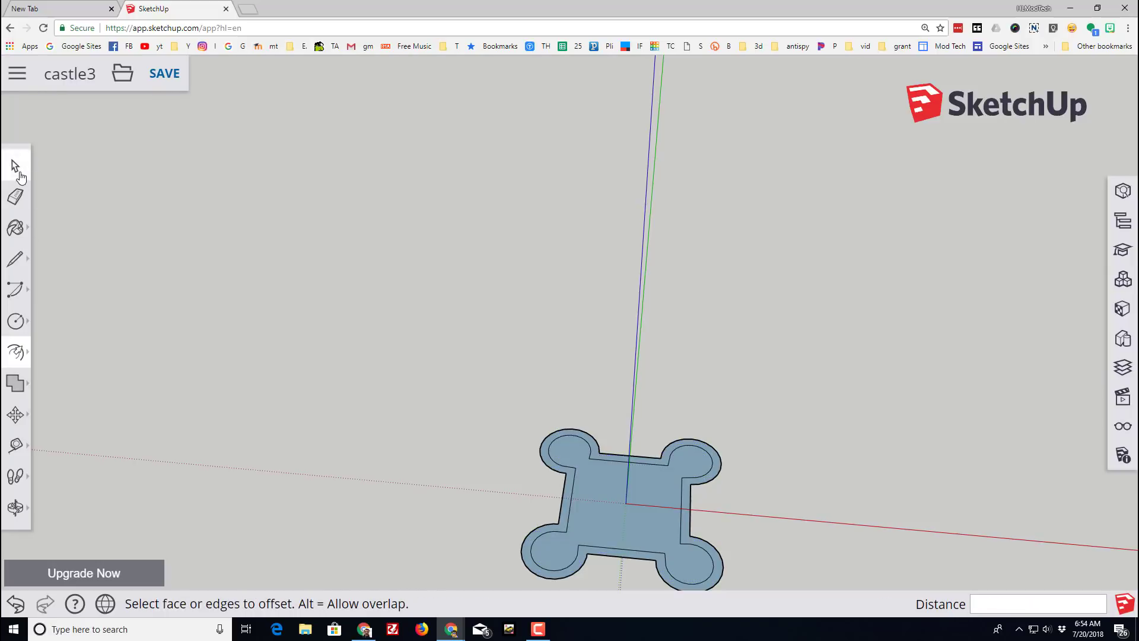
Delete the inner face of the footprint, leaving only the wall ring
{"action": "left_click", "coordinate": [18, 169]}
{"action": "left_click", "coordinate": [619, 503]}
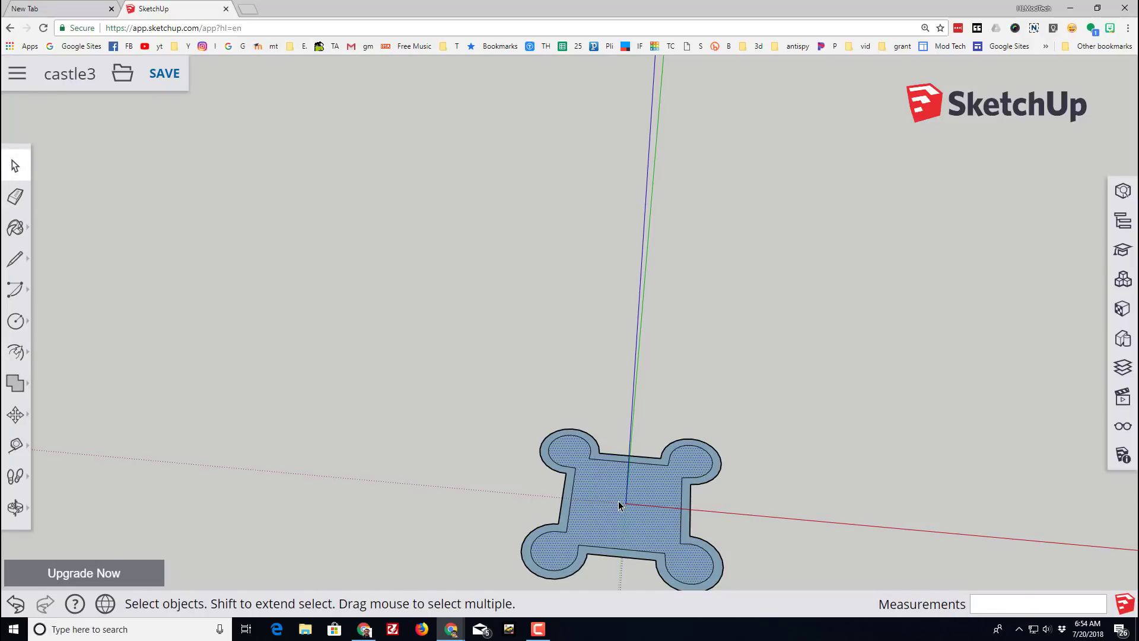
{"action": "key", "text": "Delete"}
Pull the wall ring up about 763 mm with Push/Pull to form the castle walls and towers
{"action": "key", "text": "o"}
{"action": "left_click_drag", "start_coordinate": [460, 492], "coordinate": [531, 399]}
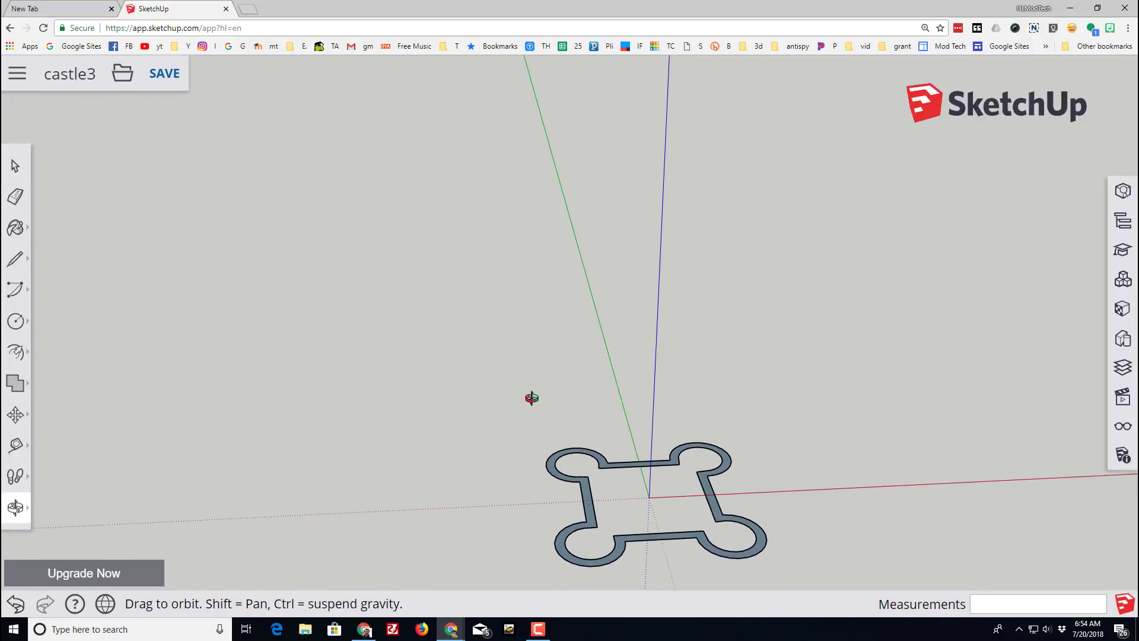
{"action": "key", "text": "space"}
{"action": "key", "text": "f"}
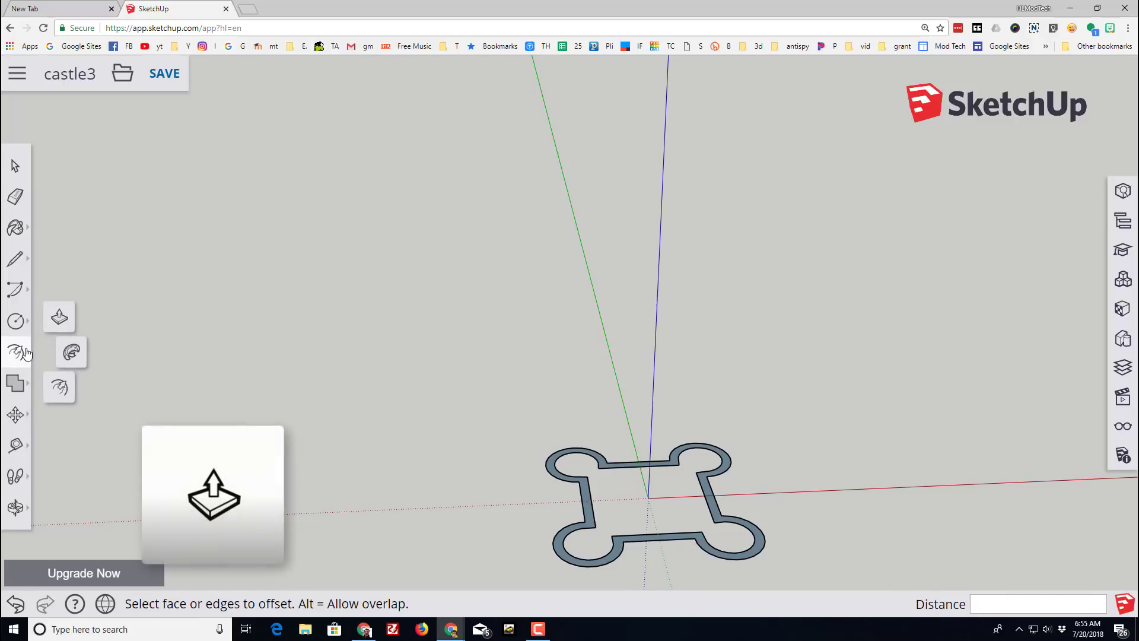
{"action": "left_click", "coordinate": [60, 316]}
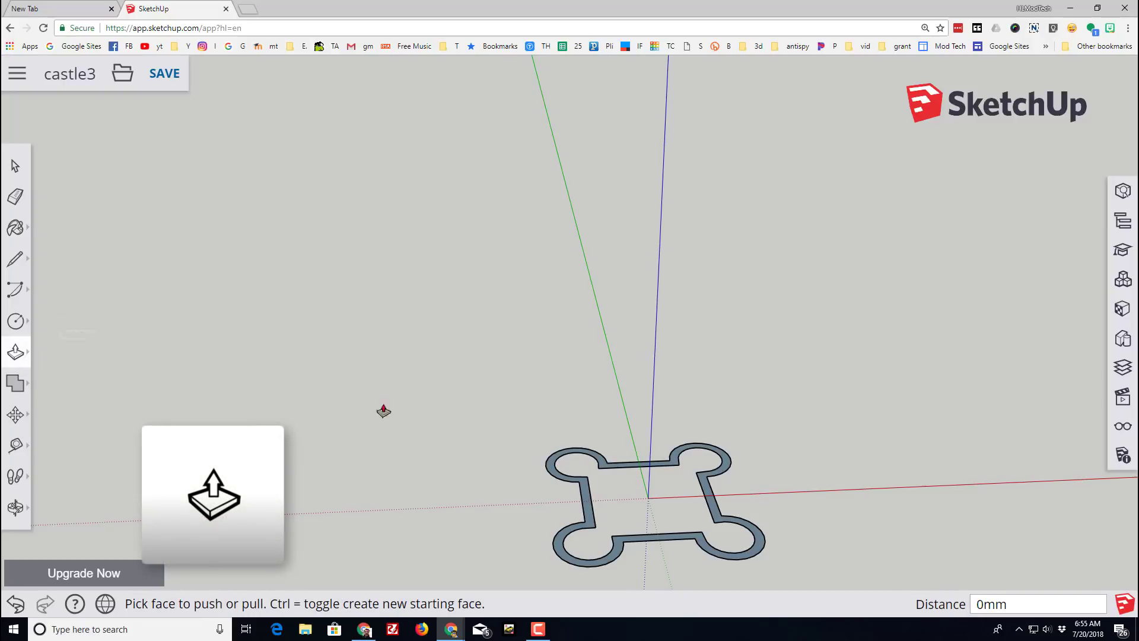
{"action": "left_click", "coordinate": [592, 514]}
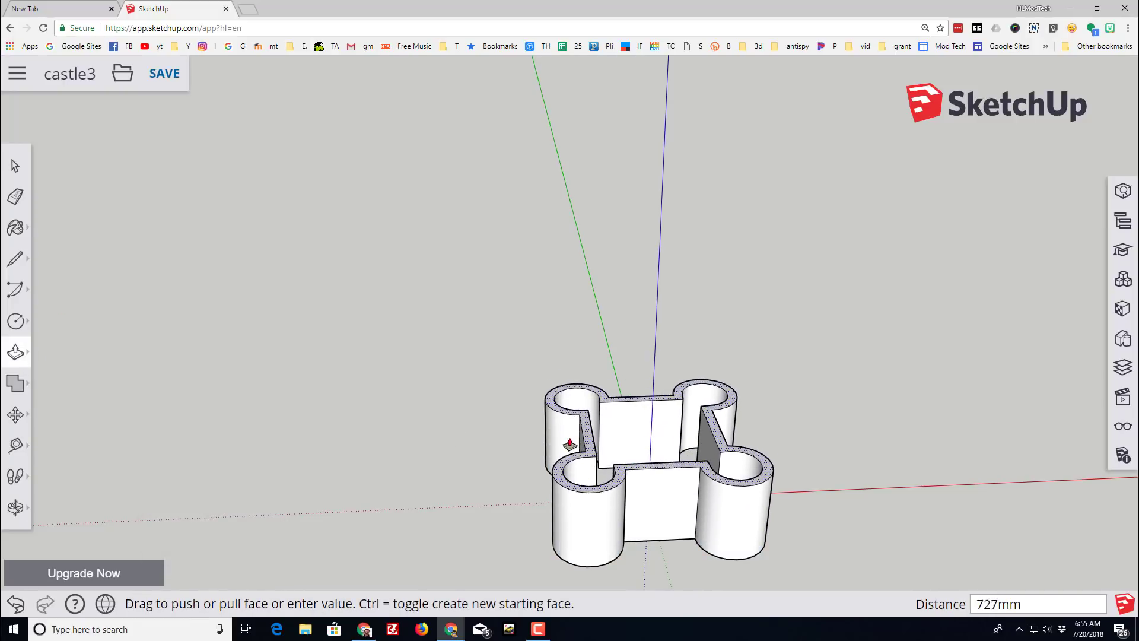
{"action": "left_click", "coordinate": [568, 443]}
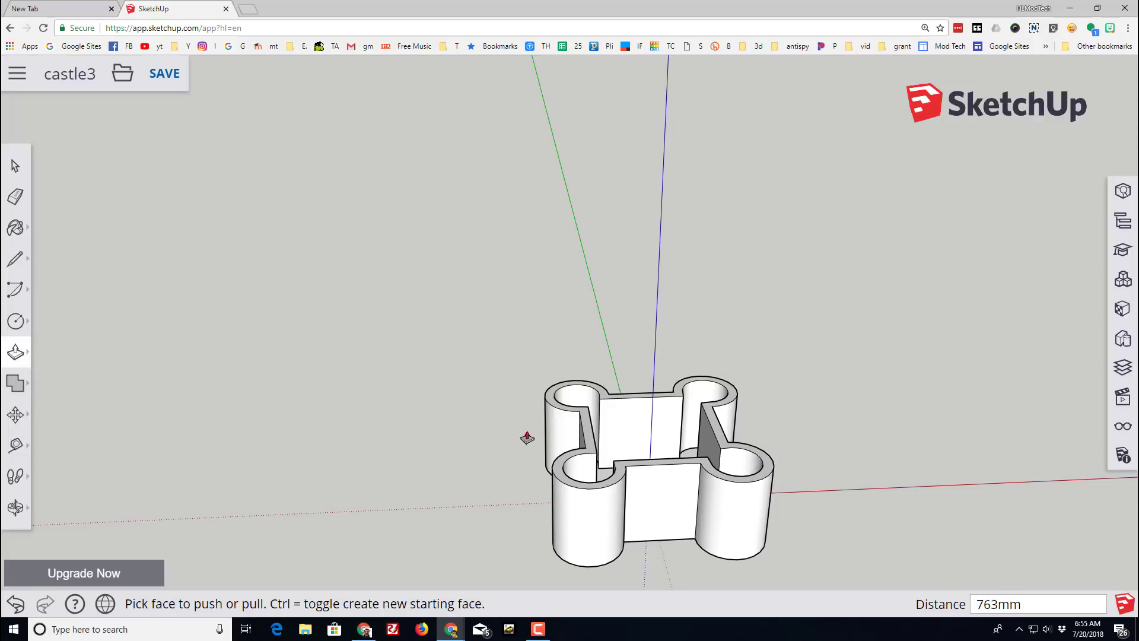
Pull the top face of the walls up about 353 mm as a new starting face to add a separate upper section
{"action": "left_click", "coordinate": [588, 446]}
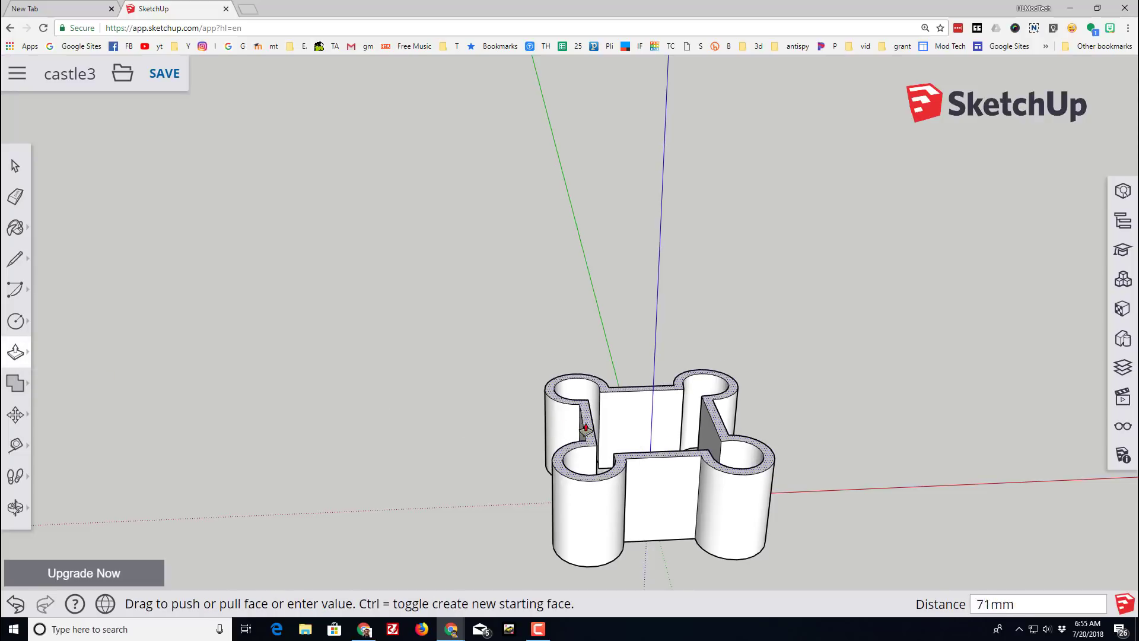
{"action": "left_click", "coordinate": [586, 427]}
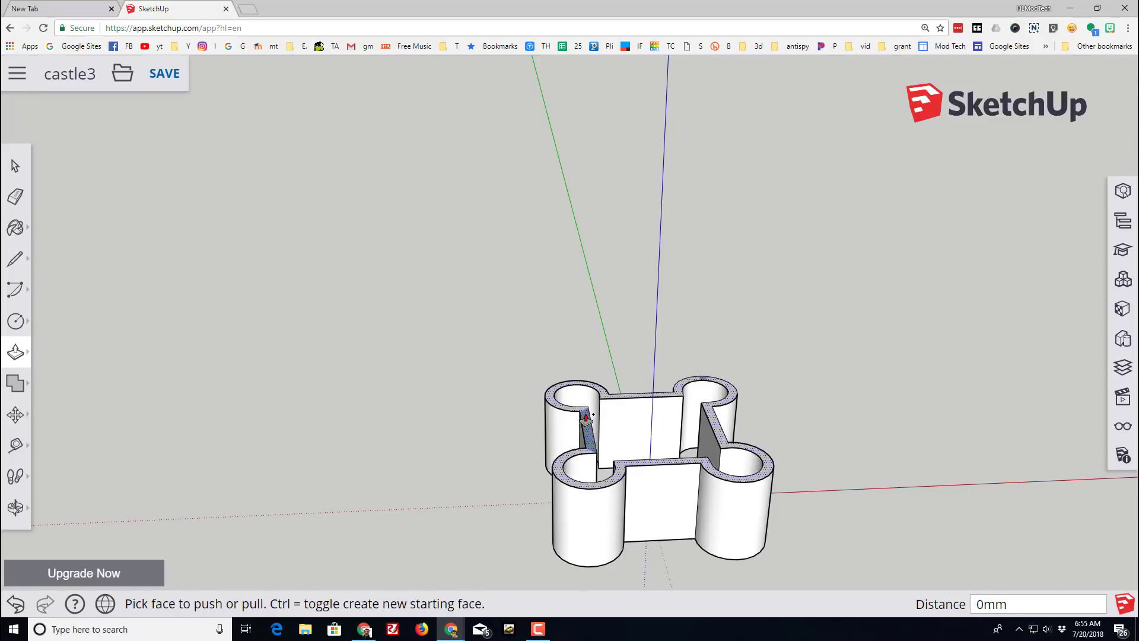
{"action": "left_click", "coordinate": [586, 419]}
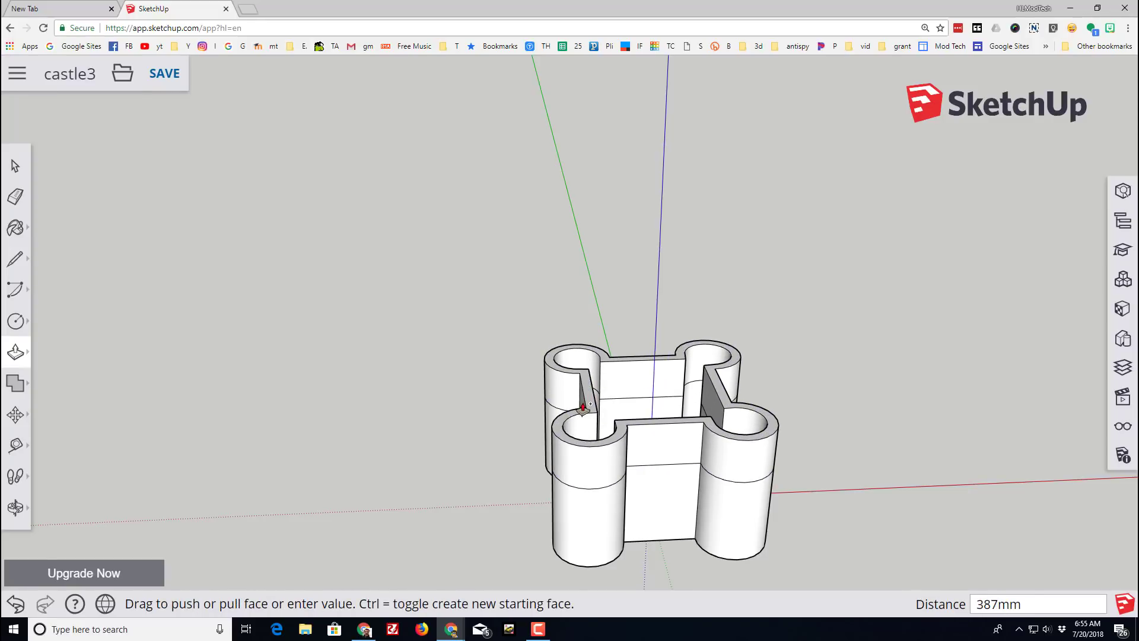
{"action": "left_click", "coordinate": [583, 409]}
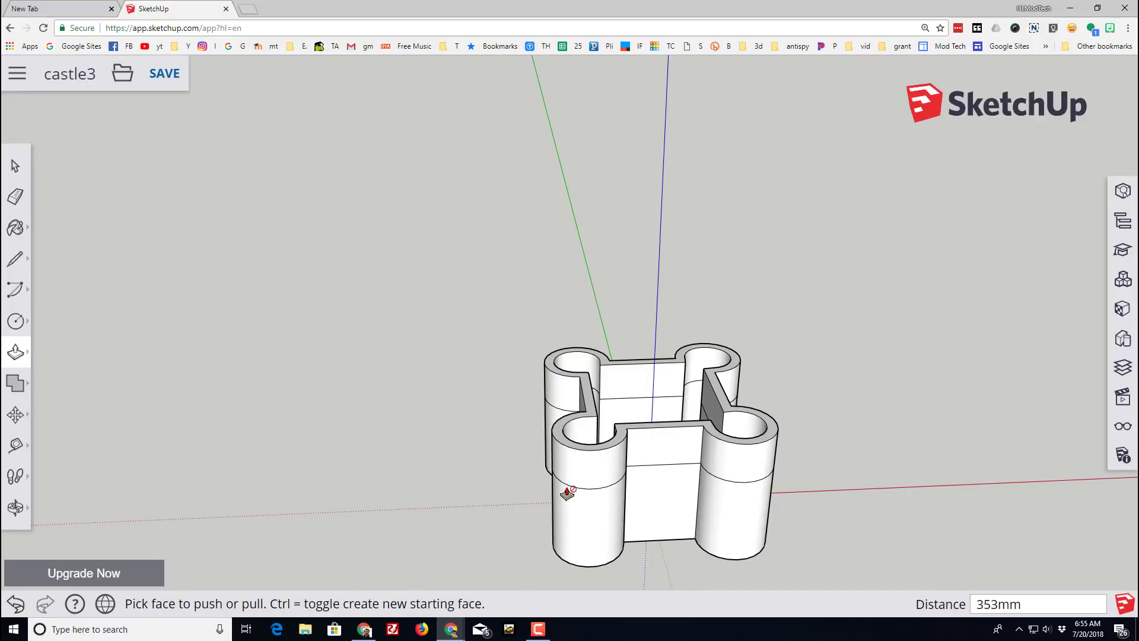
Scale the top face of the walls uniformly about its centre by 1.37 so the upper section flares outward
{"action": "left_click", "coordinate": [15, 166]}
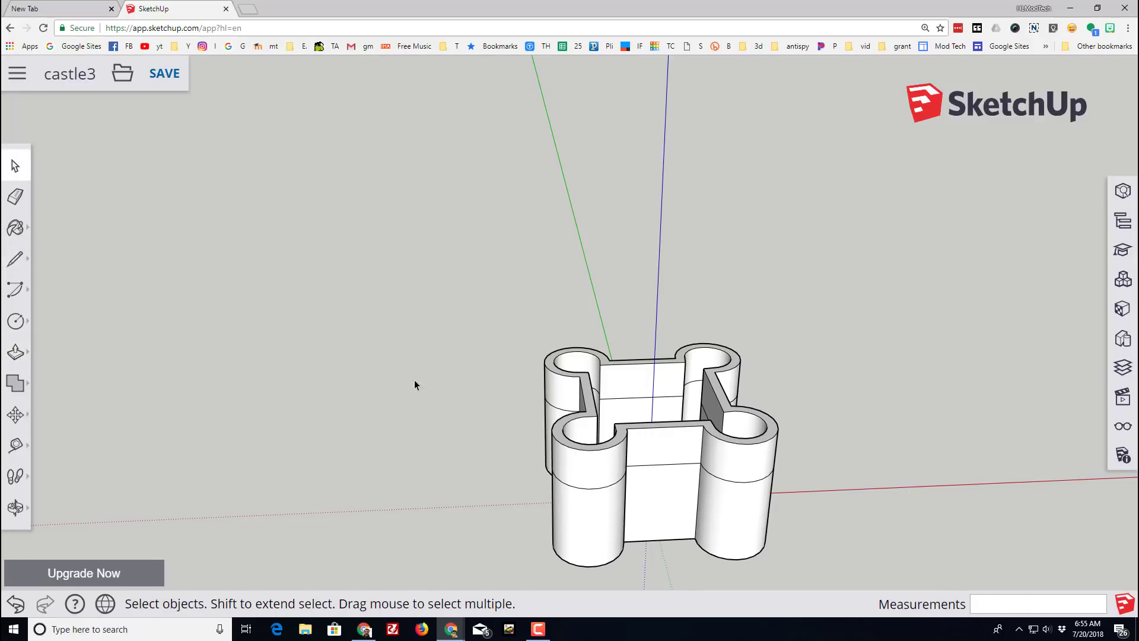
{"action": "left_click", "coordinate": [593, 409]}
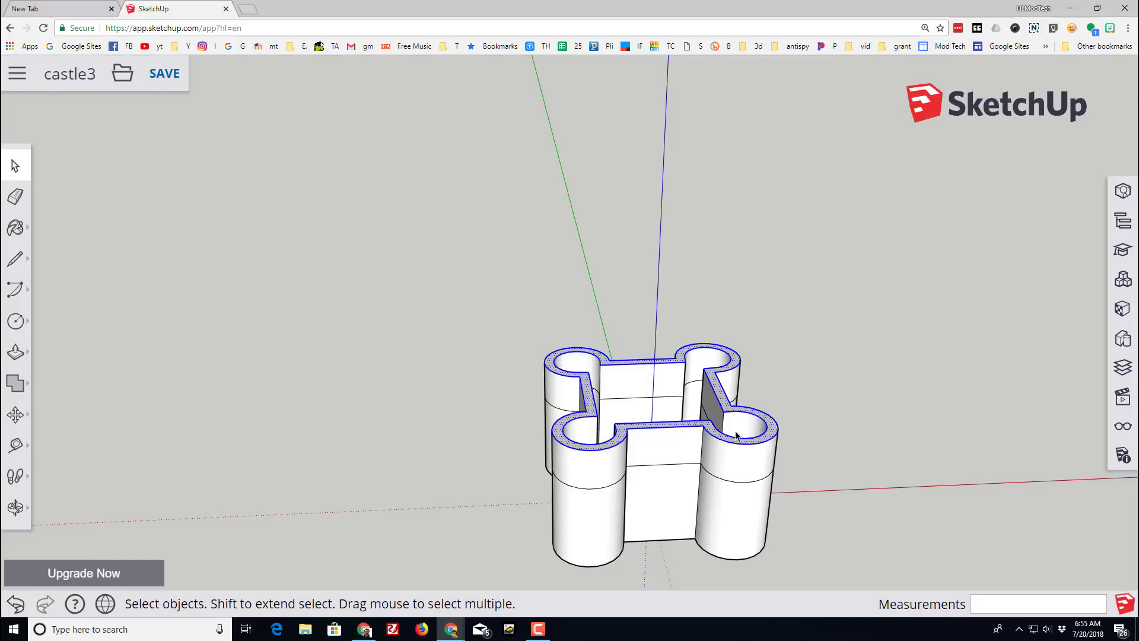
{"action": "left_click", "coordinate": [14, 413]}
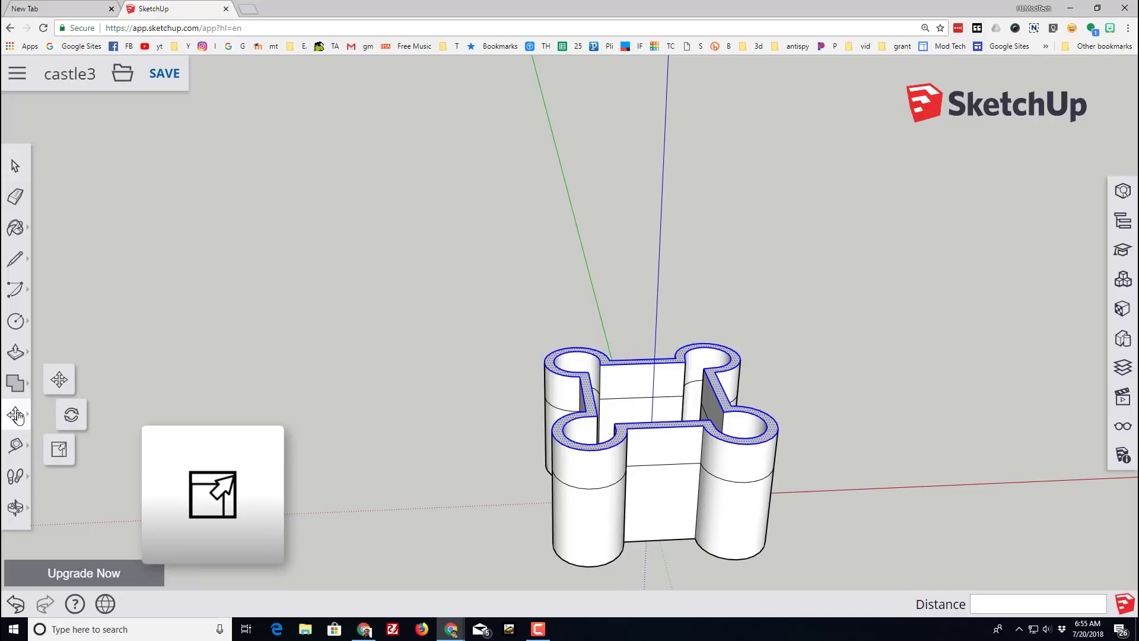
{"action": "left_click", "coordinate": [63, 451]}
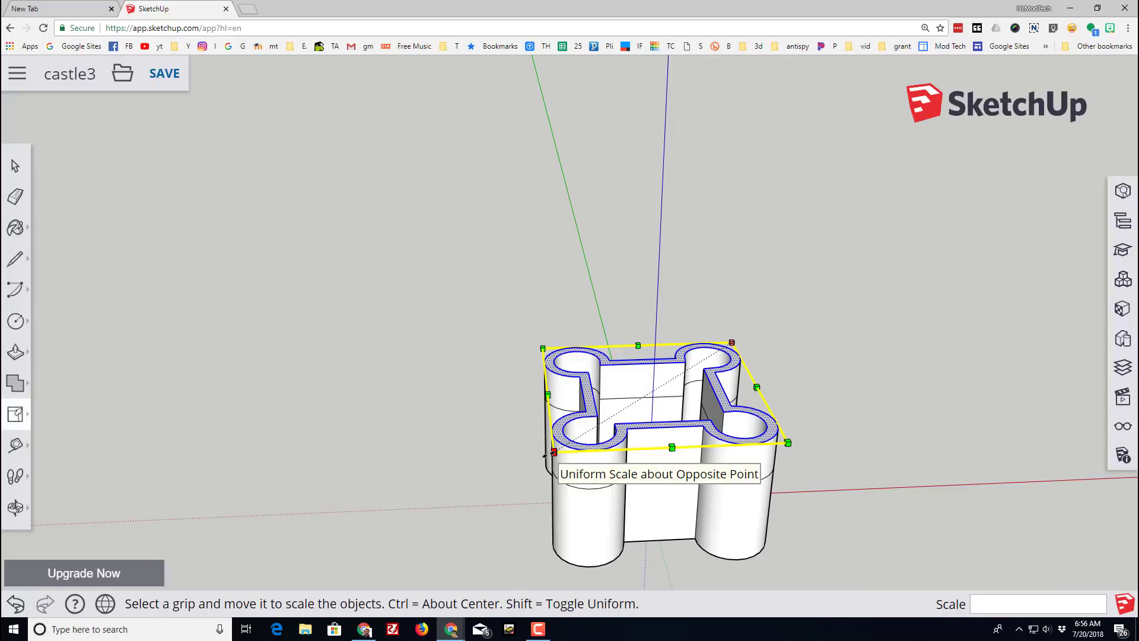
{"action": "left_click_drag", "start_coordinate": [548, 454], "coordinate": [511, 478]}
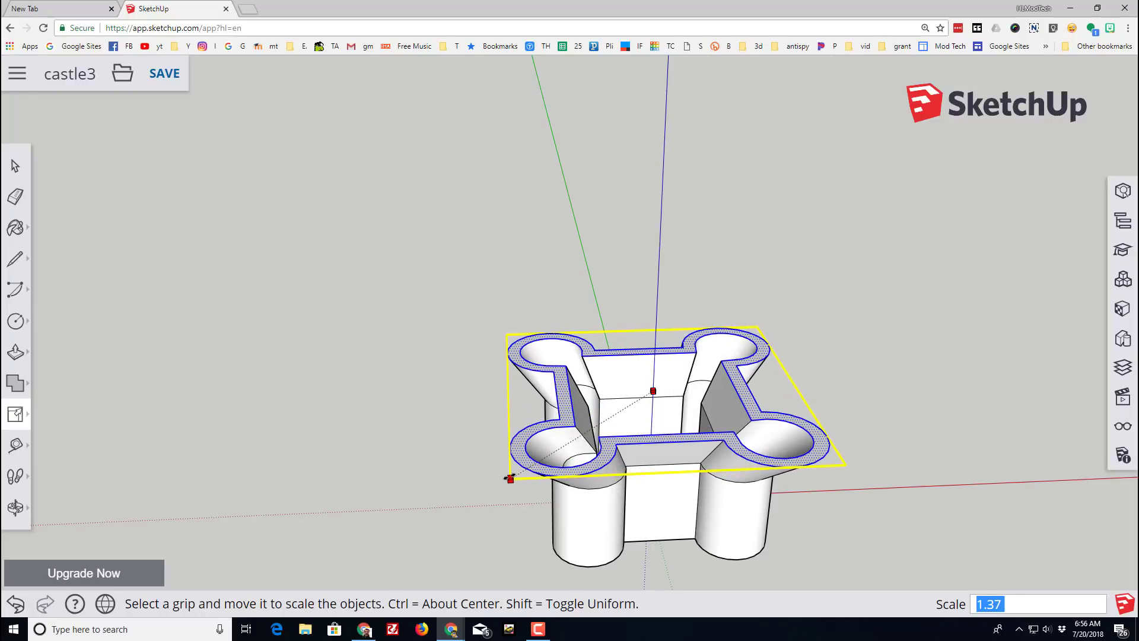
Draw a rectangle of about 232 by 594 mm on the front wall, centred on the midpoint of its bottom edge
{"action": "middle_click_drag", "start_coordinate": [752, 532], "coordinate": [523, 392]}
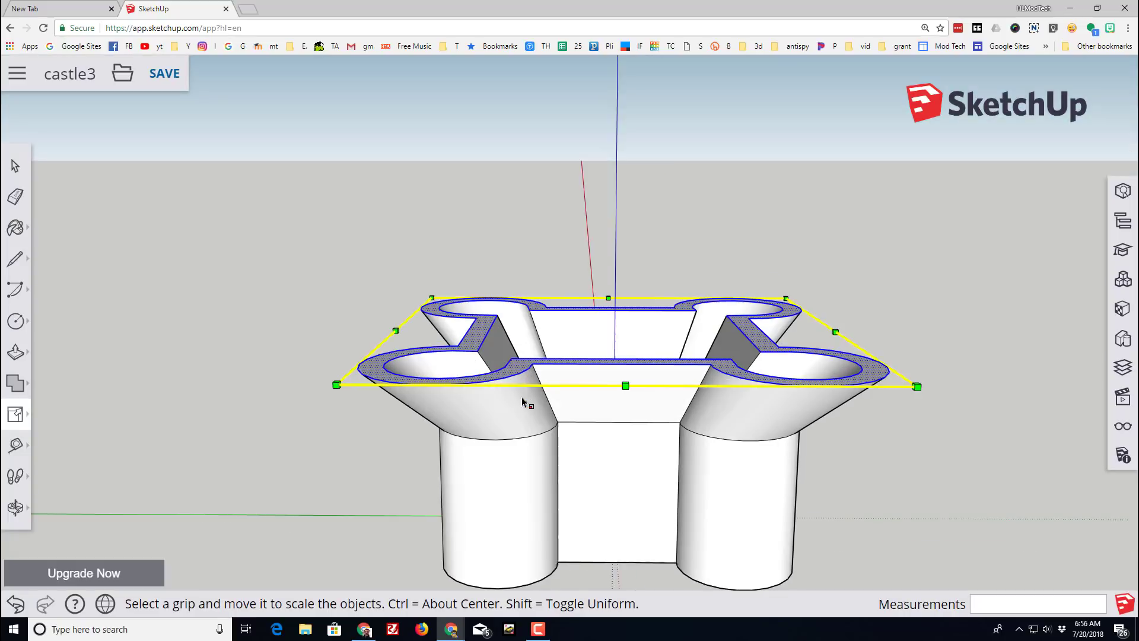
{"action": "left_click", "coordinate": [17, 321]}
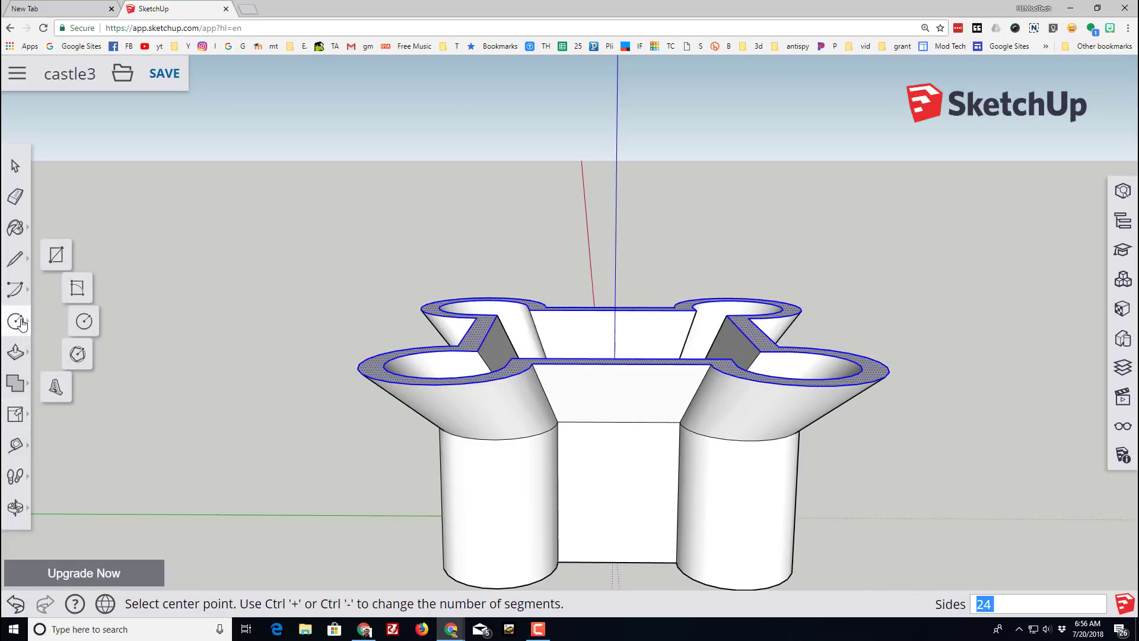
{"action": "left_click", "coordinate": [63, 259]}
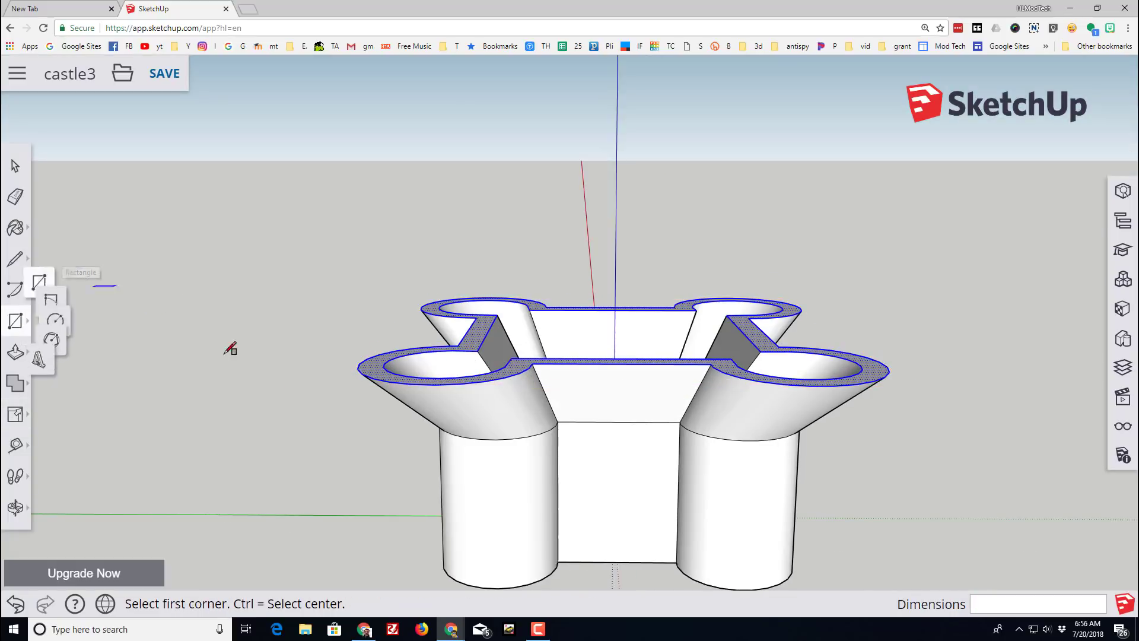
{"action": "left_click", "coordinate": [617, 561]}
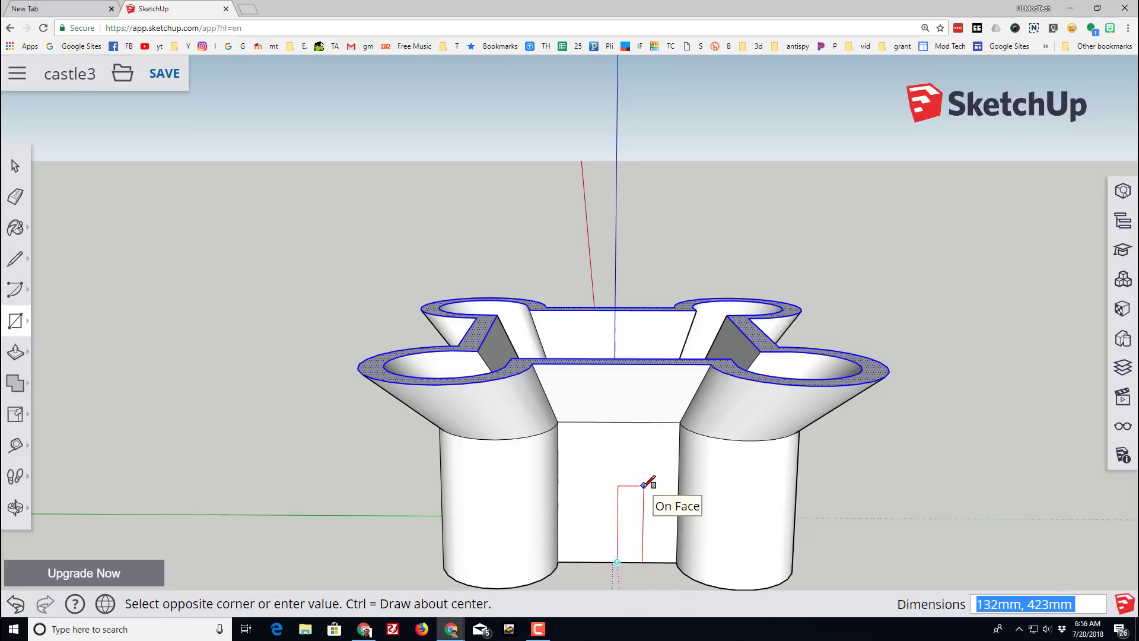
{"action": "key", "text": "ctrl"}
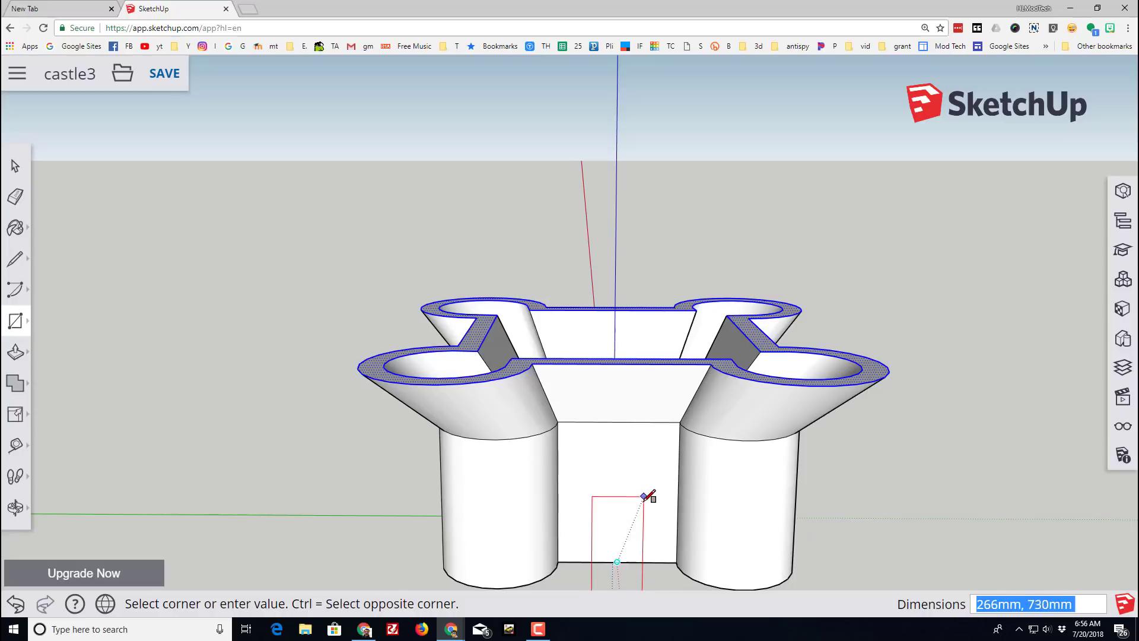
{"action": "left_click", "coordinate": [636, 508]}
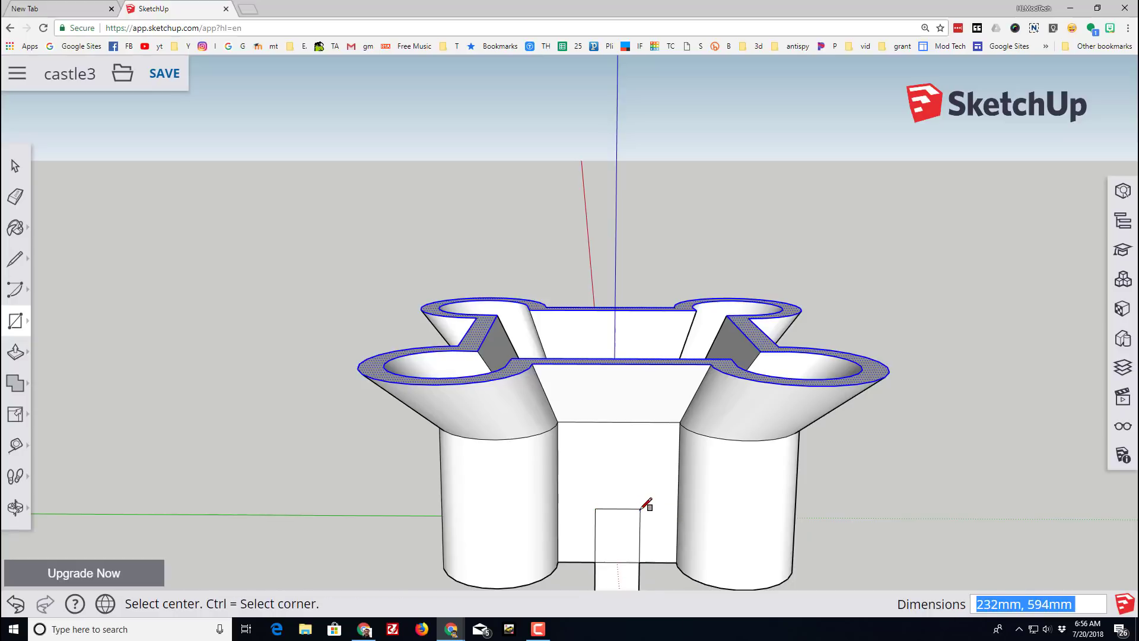
Delete the half of the rectangle that extends below the front wall, leaving the doorway outline
{"action": "scroll", "coordinate": [638, 509], "scroll_direction": "down", "scroll_amount": 2}
{"action": "scroll", "coordinate": [582, 549], "scroll_direction": "down", "scroll_amount": 2}
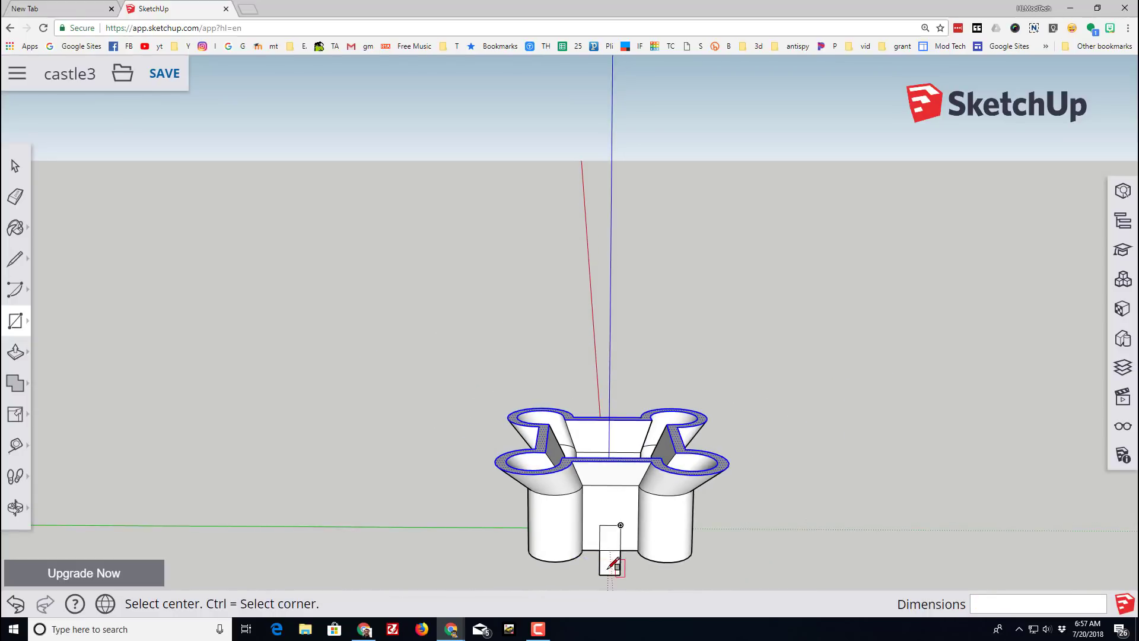
{"action": "left_click", "coordinate": [15, 166]}
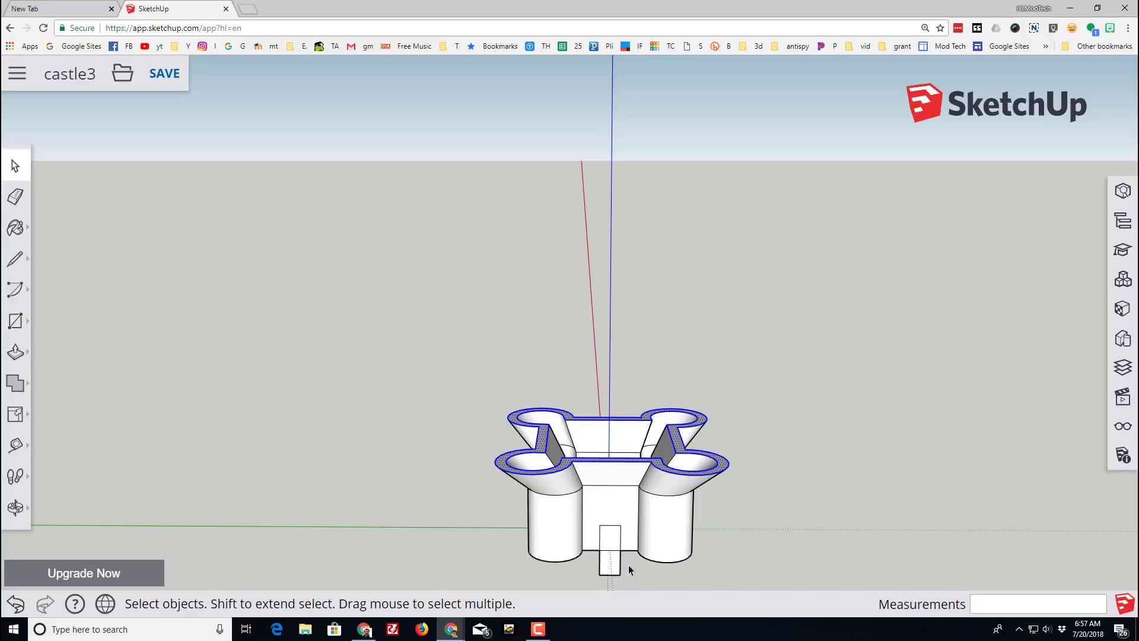
{"action": "left_click_drag", "start_coordinate": [590, 586], "coordinate": [589, 586]}
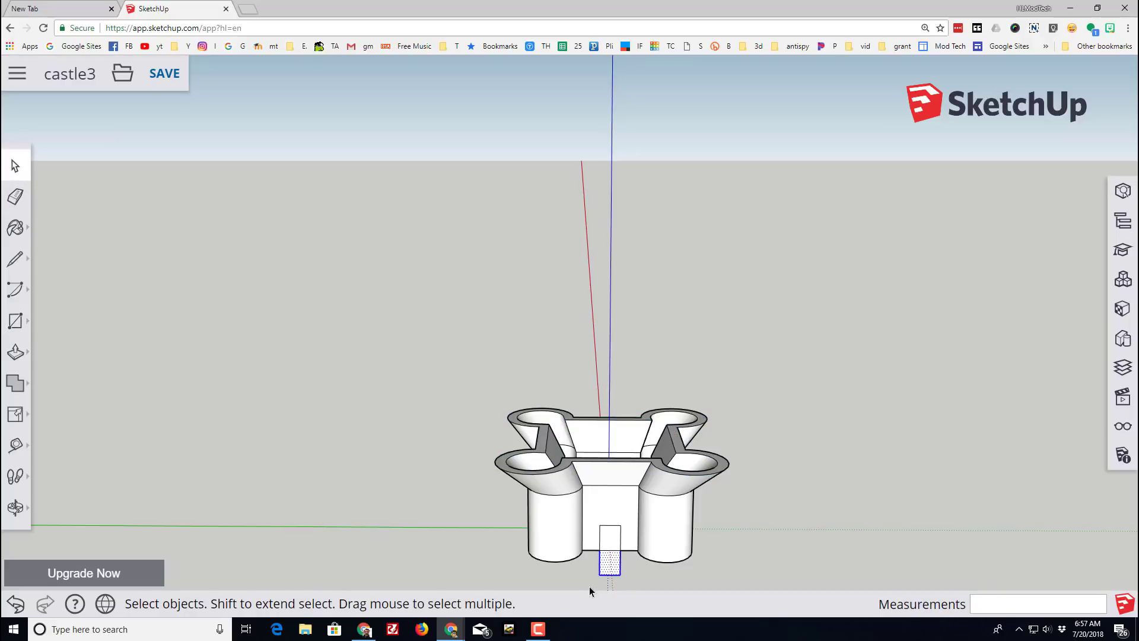
{"action": "scroll", "coordinate": [617, 545], "scroll_direction": "up", "scroll_amount": 3}
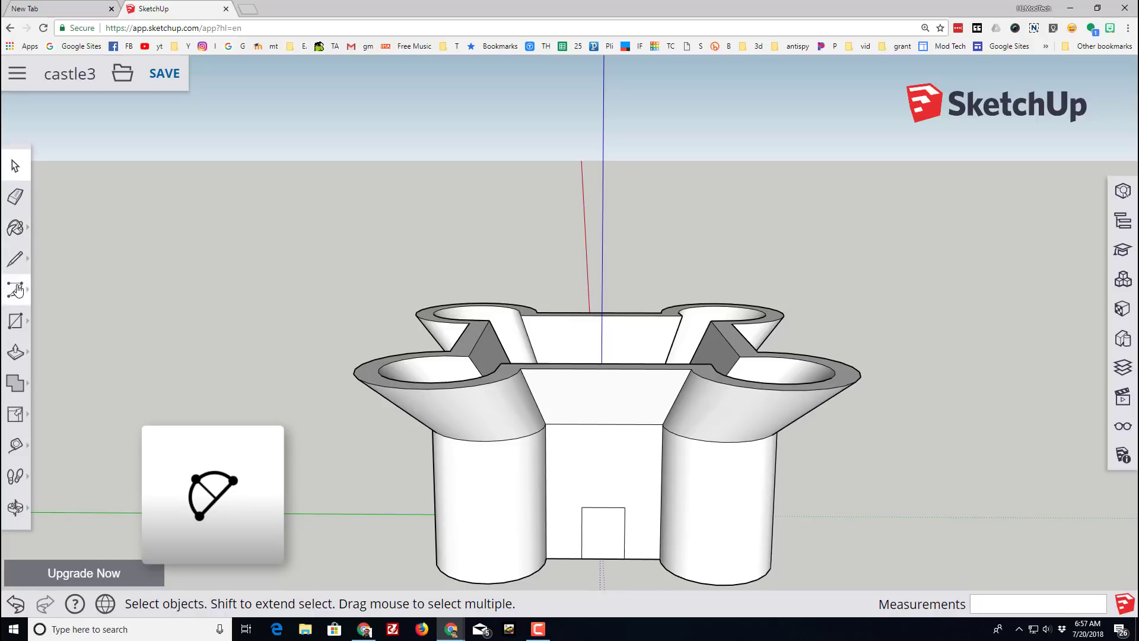
Draw a two-point arc with a bulge of about 116 mm across the doorway's top corners to form an arched top
{"action": "left_click", "coordinate": [17, 290]}
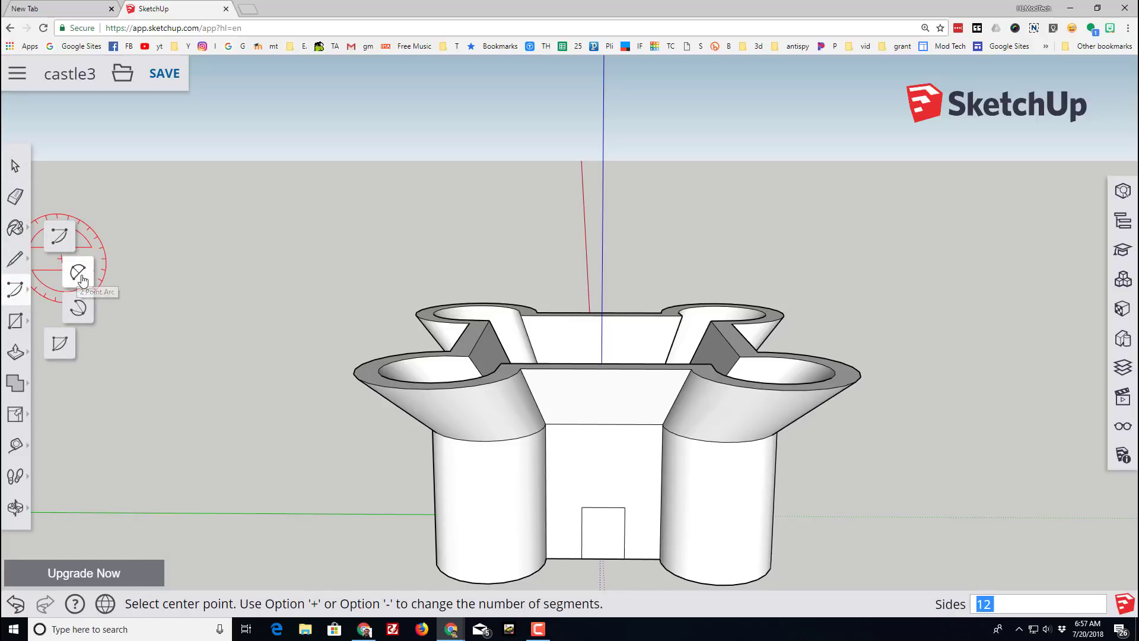
{"action": "left_click", "coordinate": [80, 277]}
{"action": "left_click", "coordinate": [581, 508]}
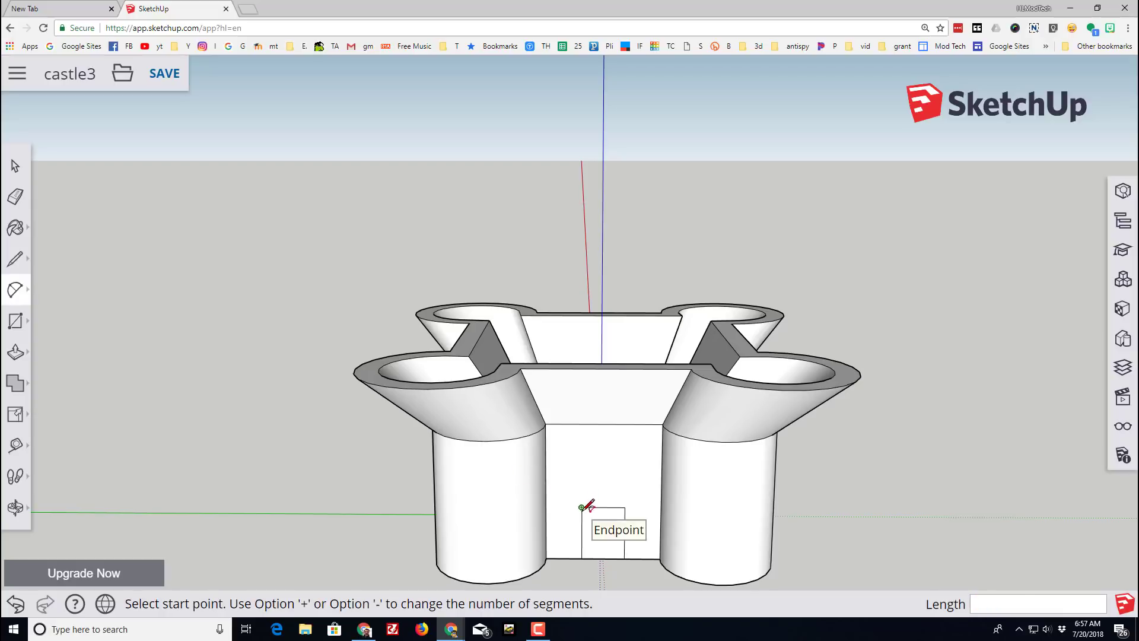
{"action": "left_click", "coordinate": [625, 507]}
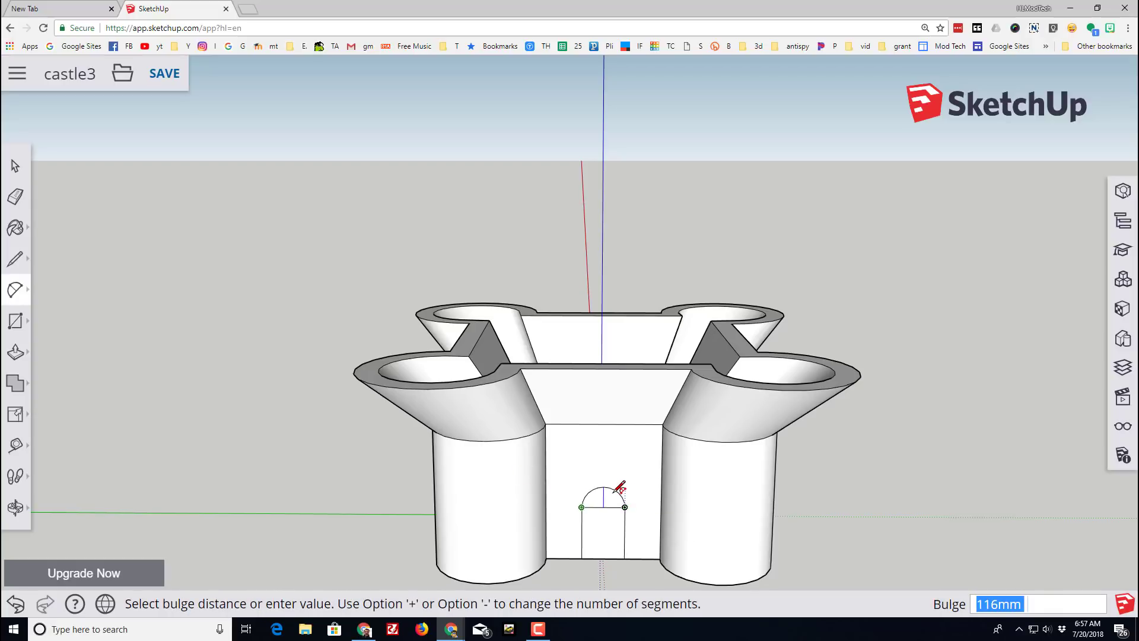
{"action": "left_click", "coordinate": [625, 519]}
Erase the line between the arc and the rectangle so the doorway becomes a single arched face
{"action": "middle_click_drag", "start_coordinate": [631, 516], "coordinate": [600, 457]}
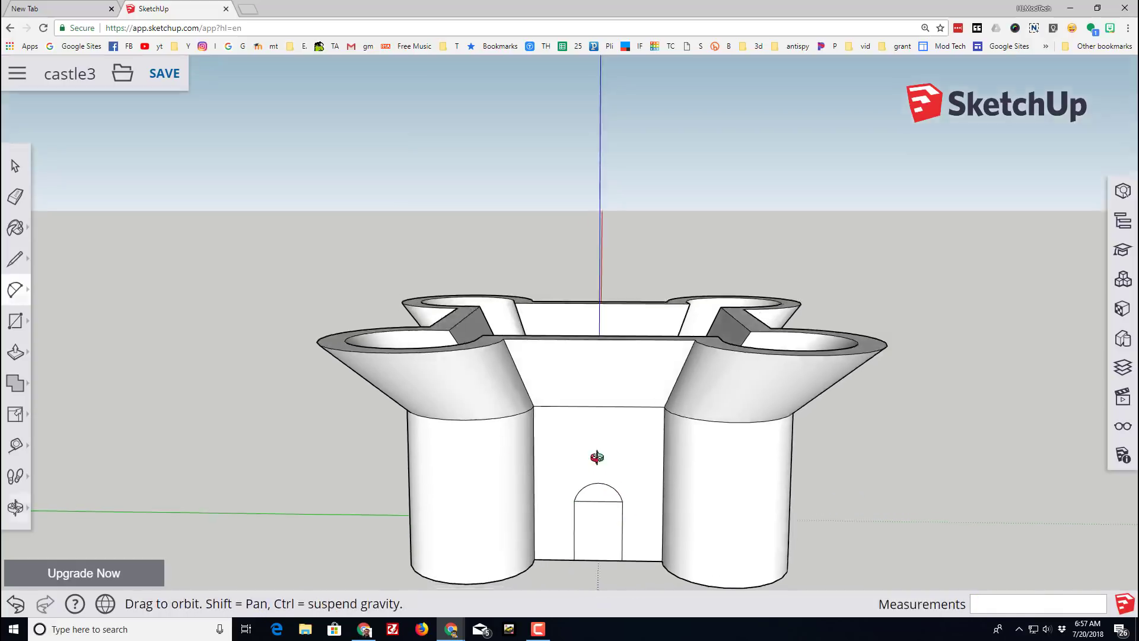
{"action": "scroll", "coordinate": [648, 496], "scroll_direction": "up", "scroll_amount": 5}
{"action": "key", "text": "e"}
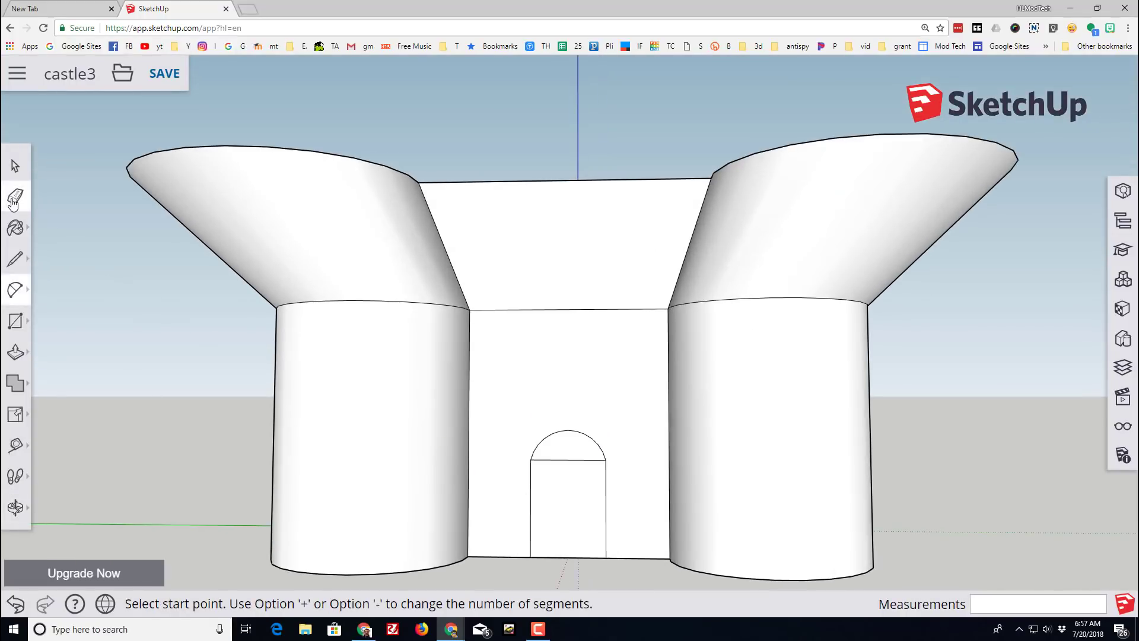
{"action": "left_click", "coordinate": [569, 460]}
Push the arched doorway face about 85 mm through the front wall to the inner edge, cutting an open doorway
{"action": "middle_click_drag", "start_coordinate": [586, 509], "coordinate": [510, 309]}
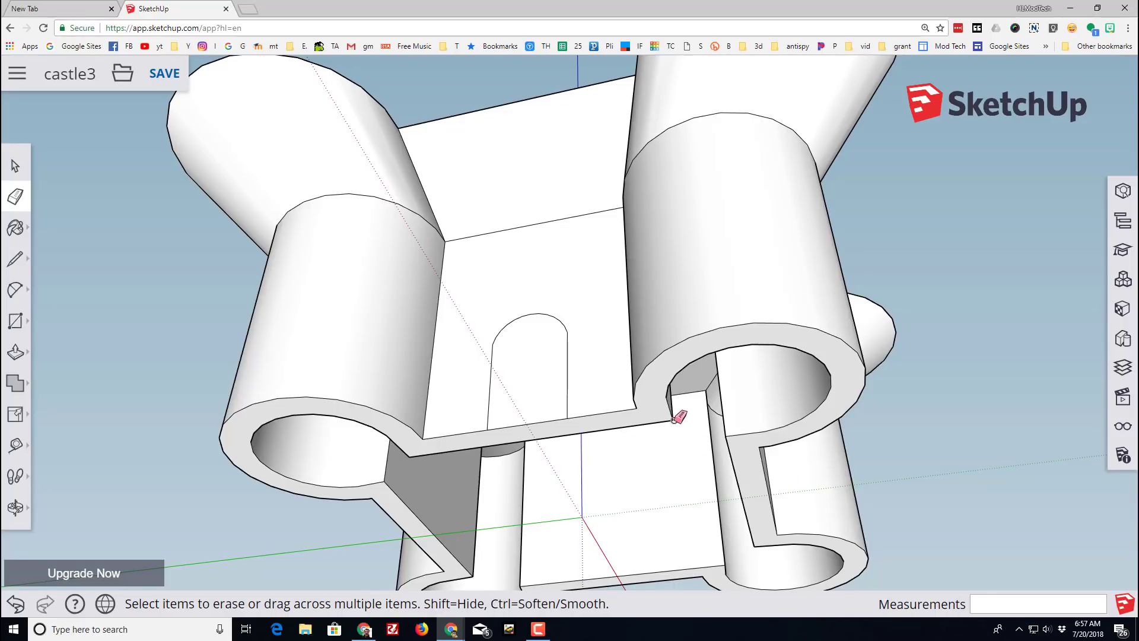
{"action": "left_click", "coordinate": [16, 352]}
{"action": "left_click", "coordinate": [60, 317]}
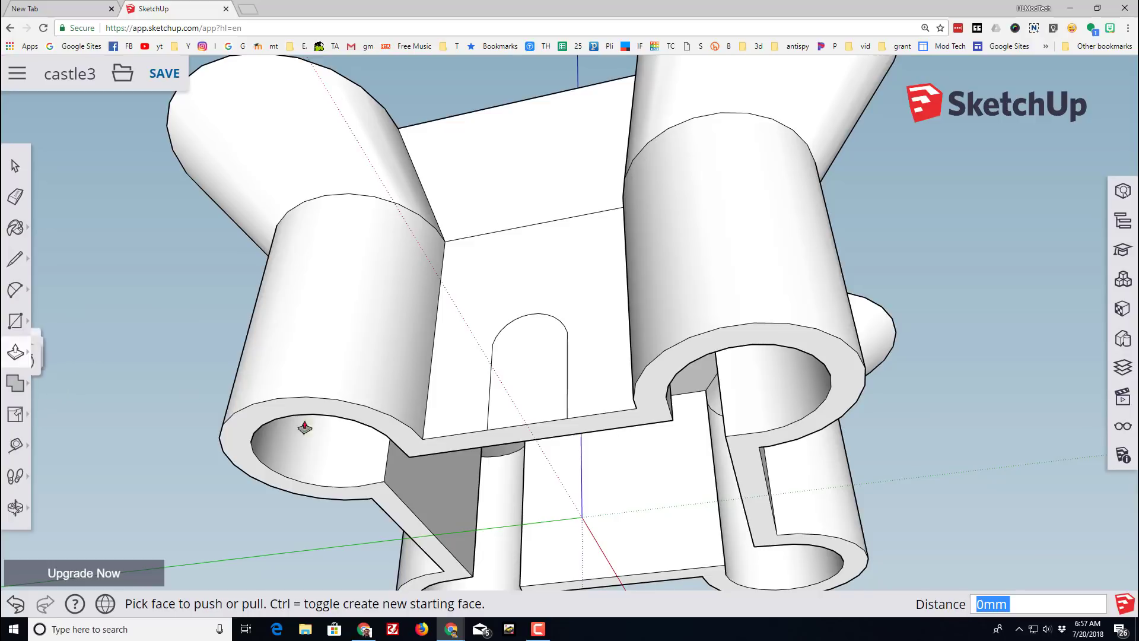
{"action": "left_click", "coordinate": [530, 402]}
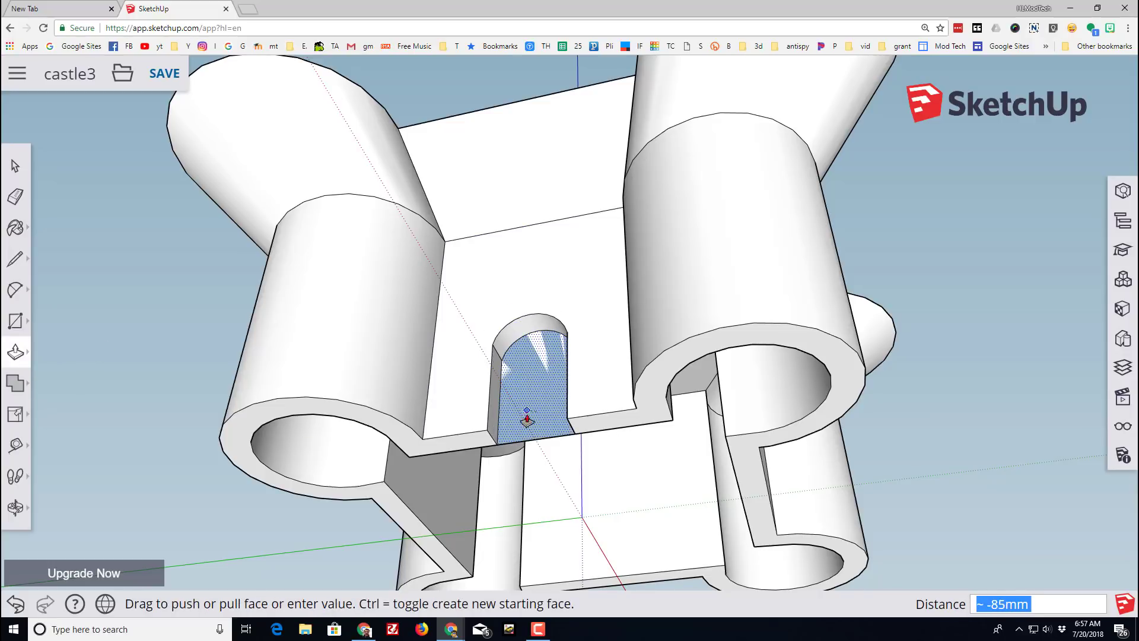
{"action": "left_click", "coordinate": [672, 422]}
Draw a window rectangle about 94 mm wide and 183 mm high near one end of the adjacent wall, below the flare line
{"action": "key", "text": "o"}
{"action": "left_click_drag", "start_coordinate": [575, 457], "coordinate": [614, 599]}
{"action": "scroll", "coordinate": [564, 463], "scroll_direction": "up", "scroll_amount": 4}
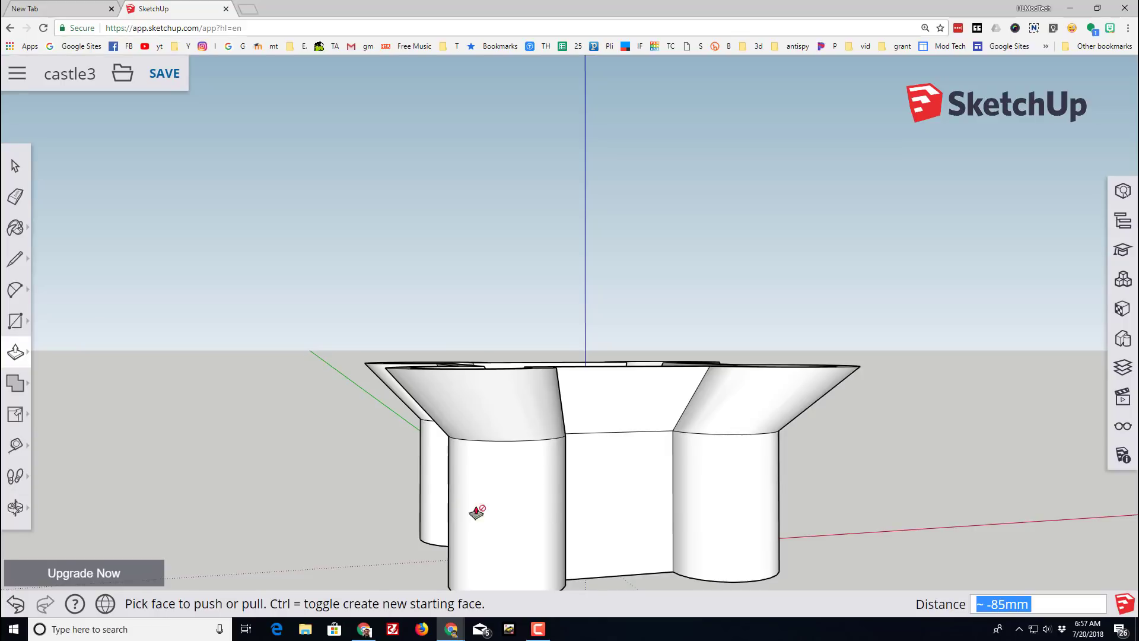
{"action": "middle_click_drag", "start_coordinate": [476, 511], "coordinate": [379, 473]}
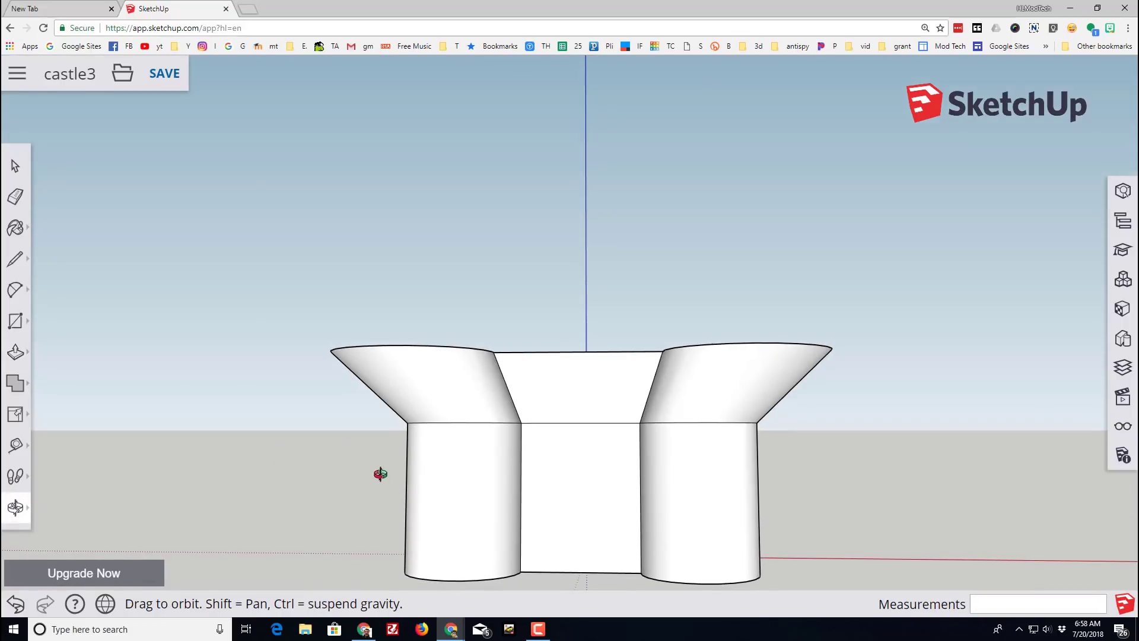
{"action": "left_click", "coordinate": [11, 325]}
{"action": "left_click", "coordinate": [52, 254]}
{"action": "scroll", "coordinate": [508, 439], "scroll_direction": "up", "scroll_amount": 3}
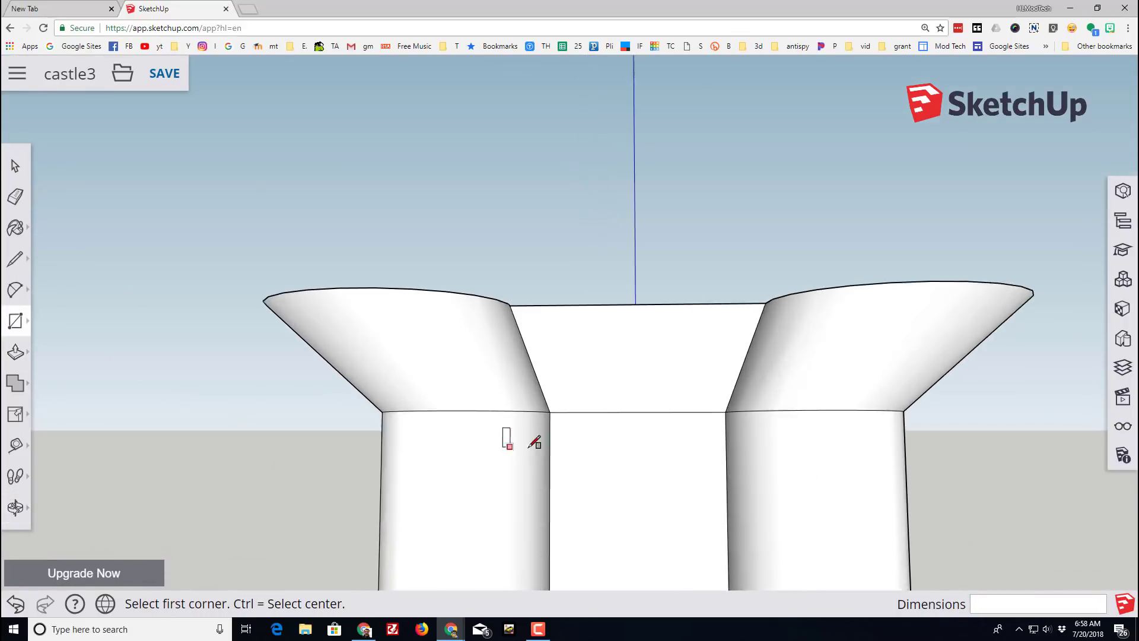
{"action": "scroll", "coordinate": [576, 476], "scroll_direction": "down", "scroll_amount": 1}
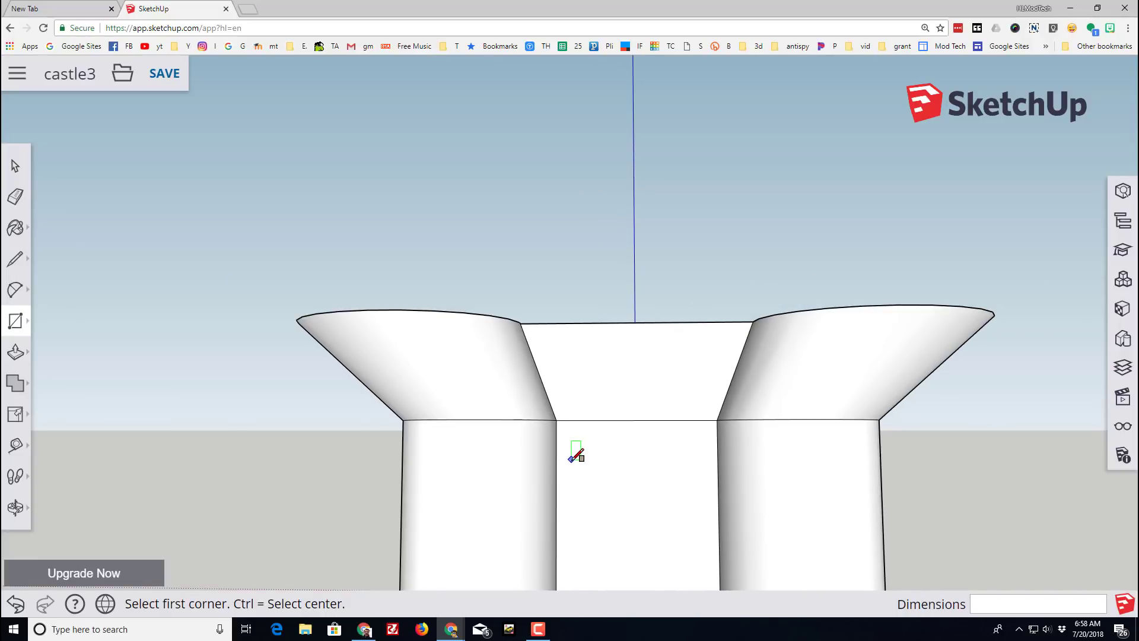
{"action": "left_click", "coordinate": [571, 460]}
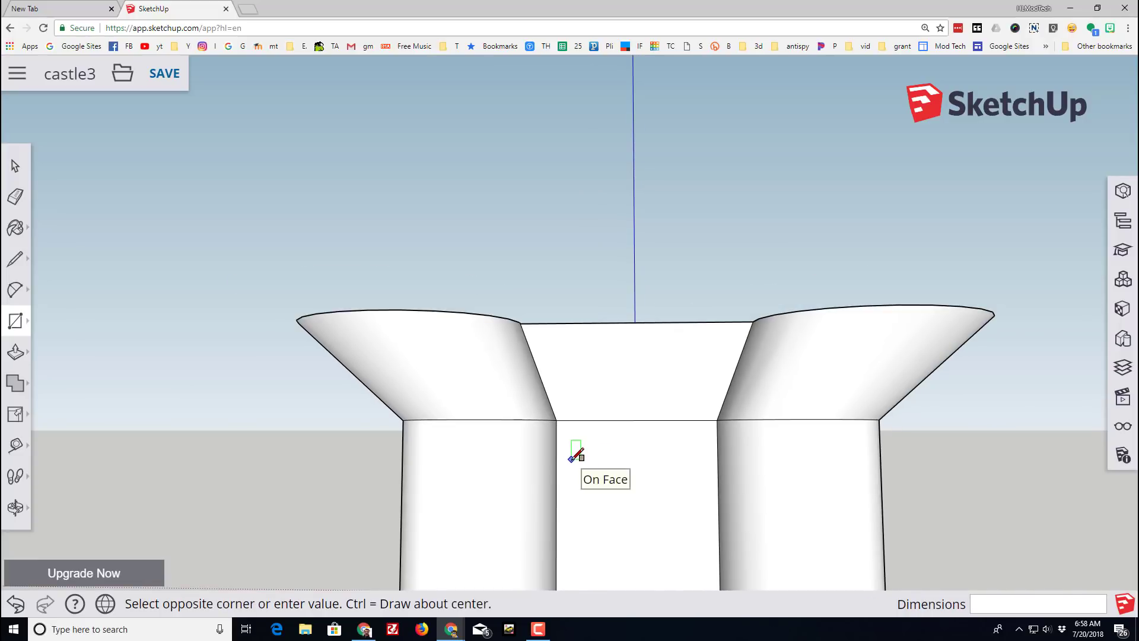
{"action": "left_click", "coordinate": [596, 506]}
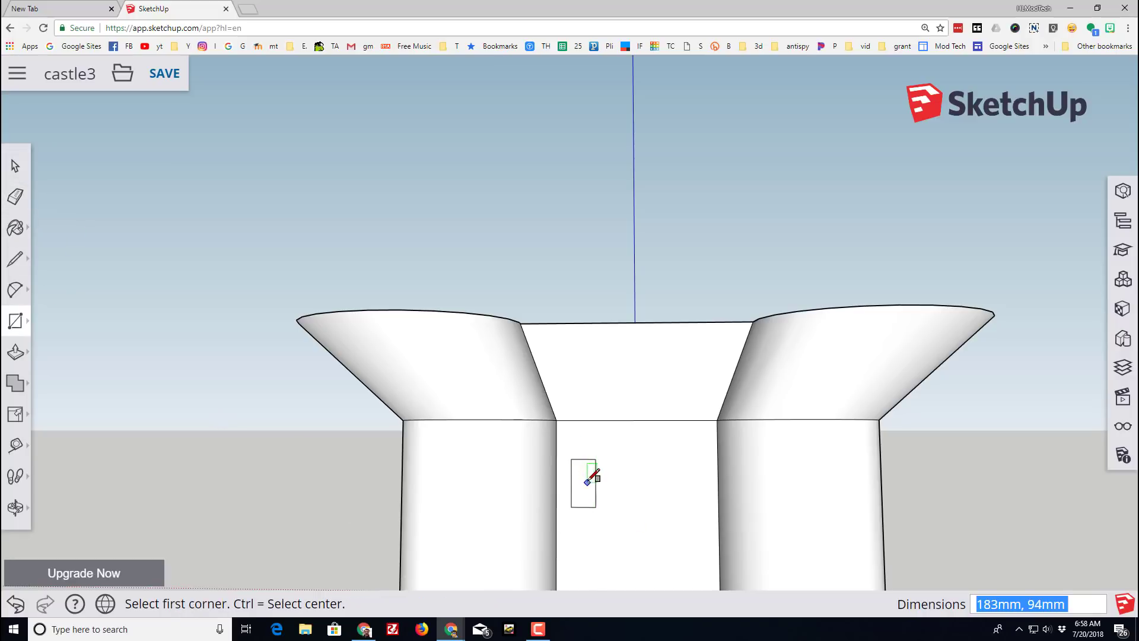
Copy the window rectangle along the red axis to the wall's other end and divide the distance with /4 for evenly spaced copies
{"action": "left_click", "coordinate": [15, 166]}
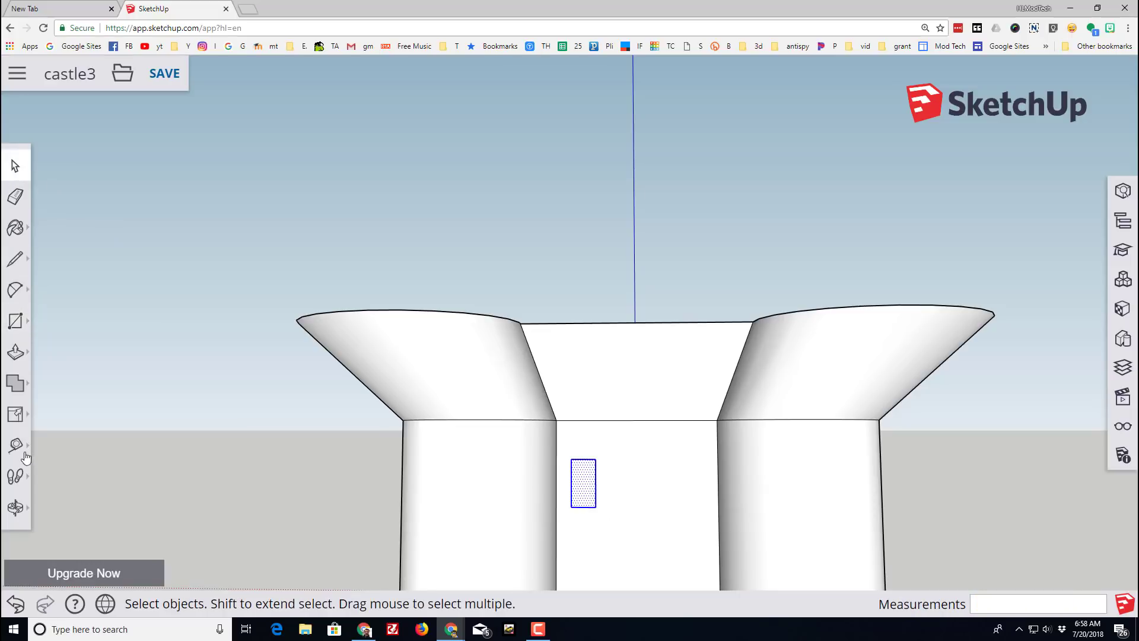
{"action": "left_click", "coordinate": [16, 417]}
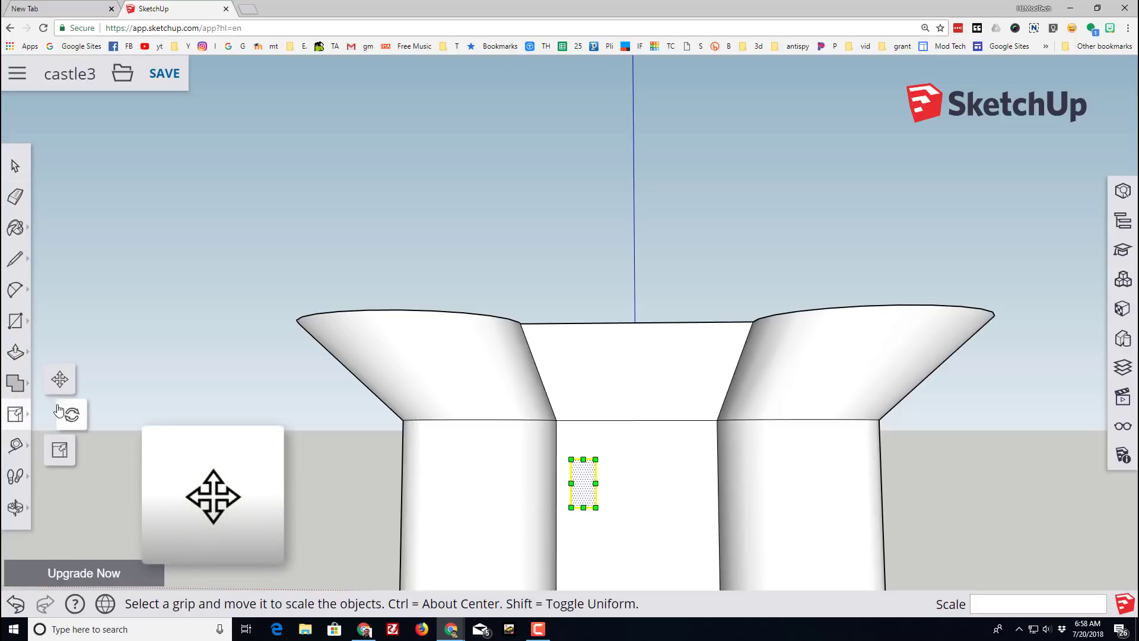
{"action": "left_click", "coordinate": [57, 383]}
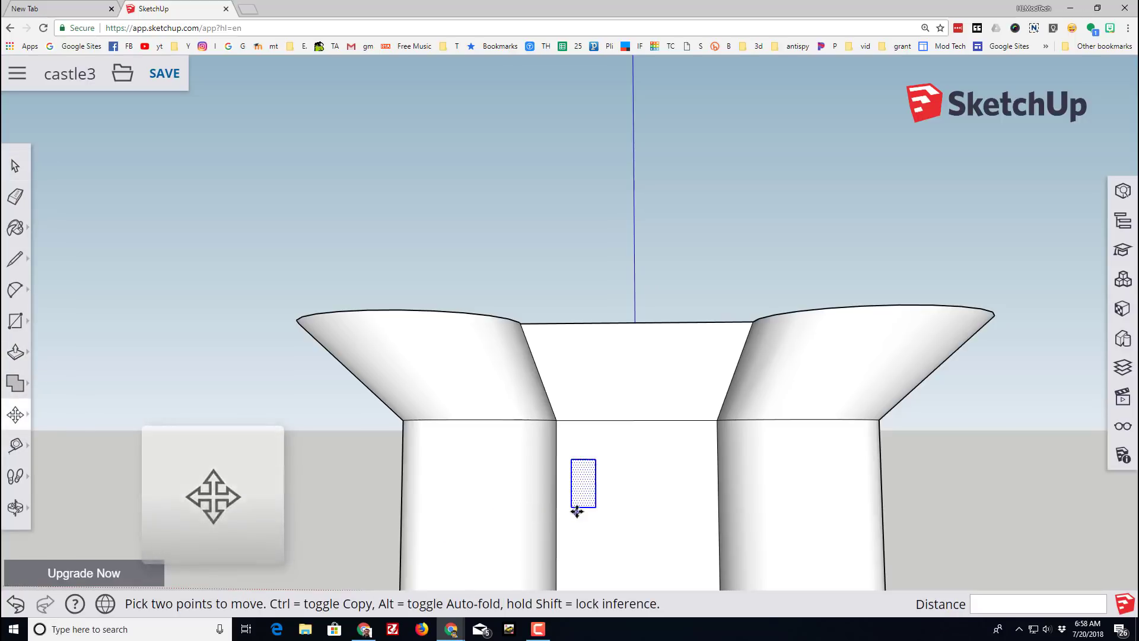
{"action": "left_click", "coordinate": [572, 505]}
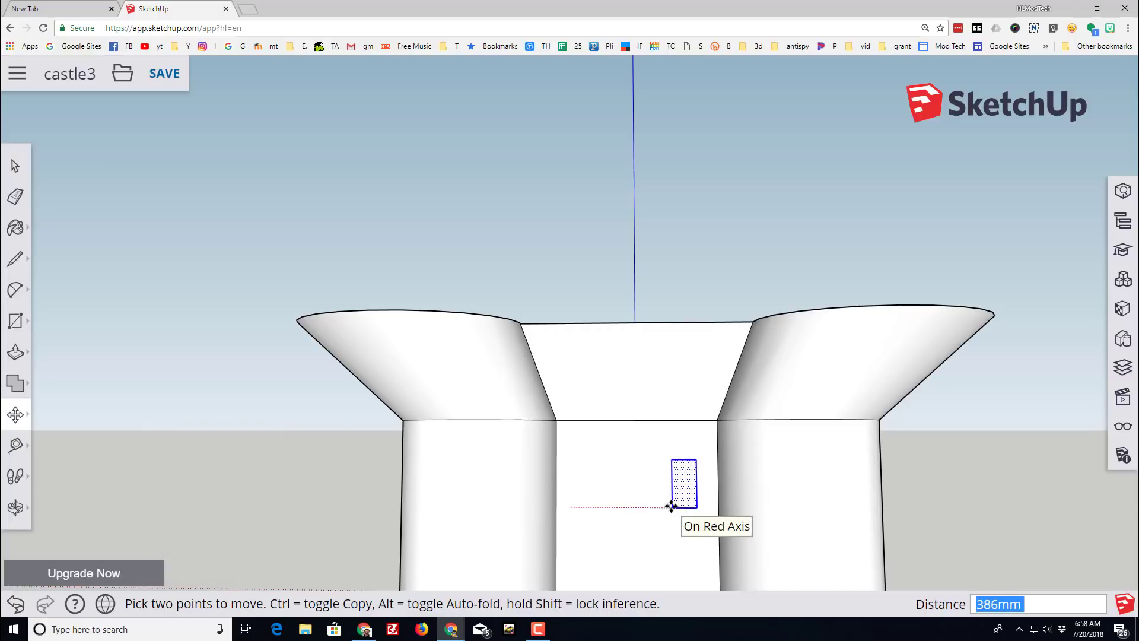
{"action": "key", "text": "ctrl"}
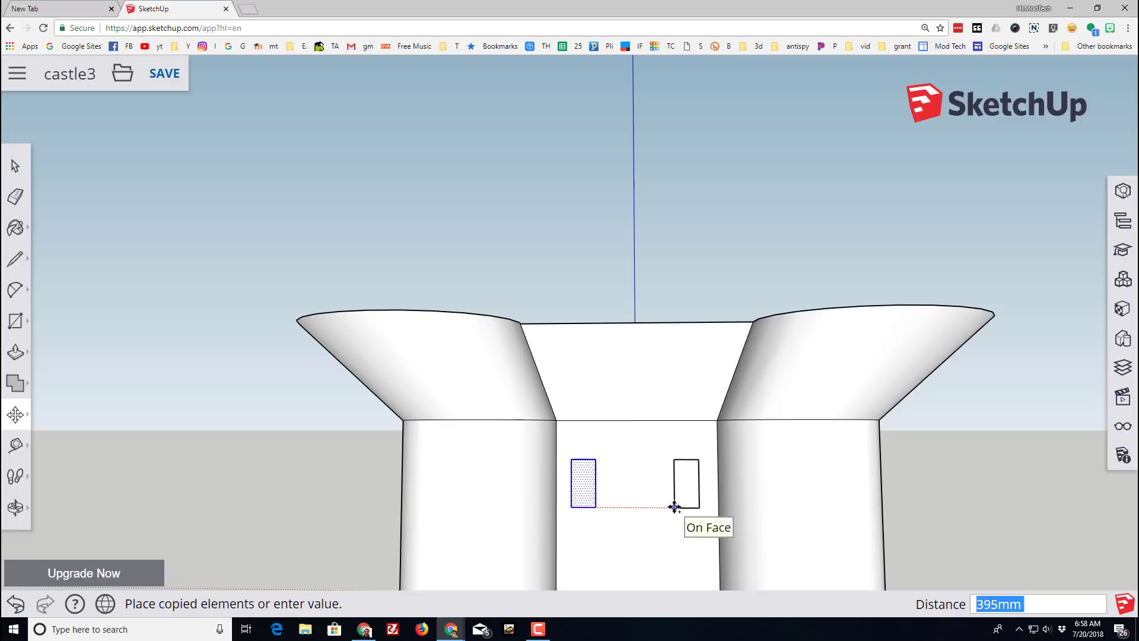
{"action": "left_click", "coordinate": [678, 506]}
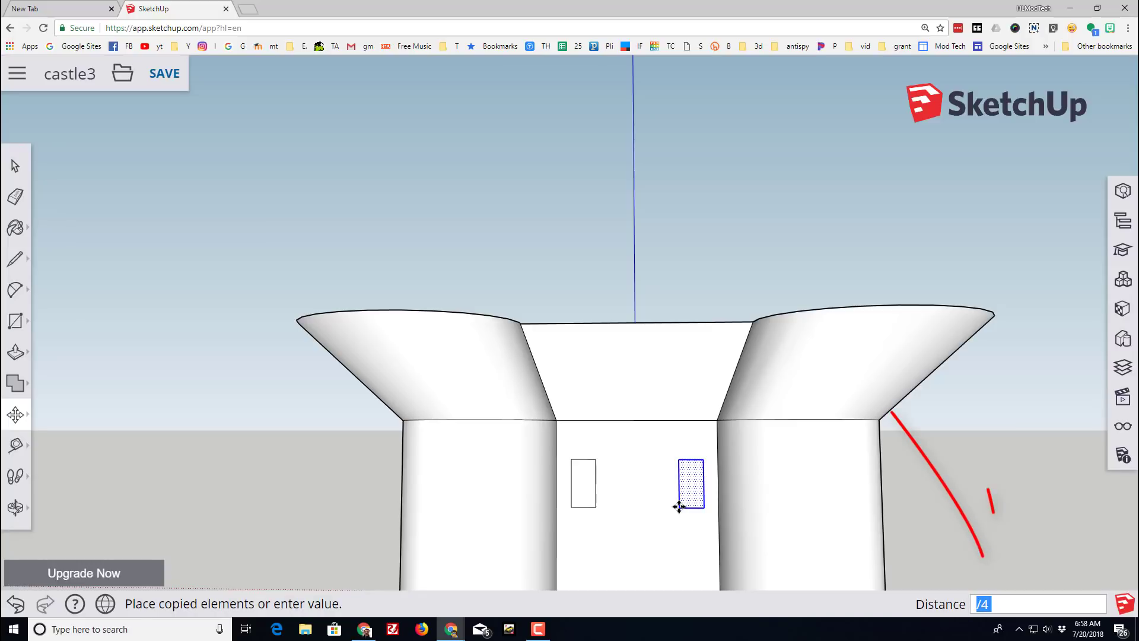
{"action": "key", "text": "Return"}
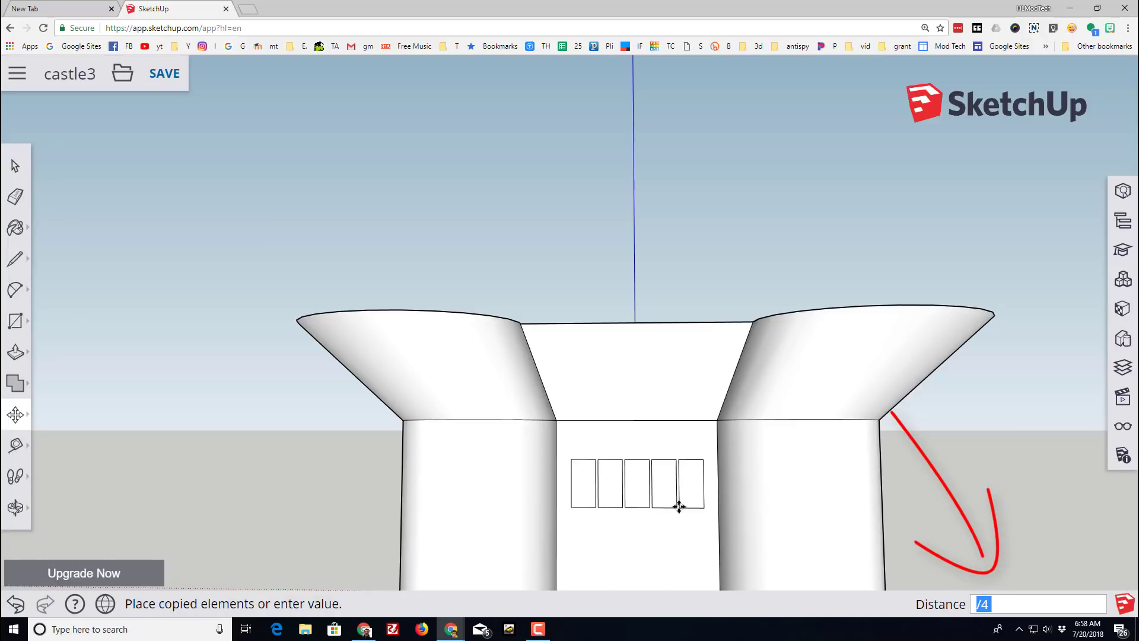
Push the first window rectangle about 85 mm through the wall to its inner edge to cut an opening
{"action": "scroll", "coordinate": [615, 522], "scroll_direction": "up", "scroll_amount": 2}
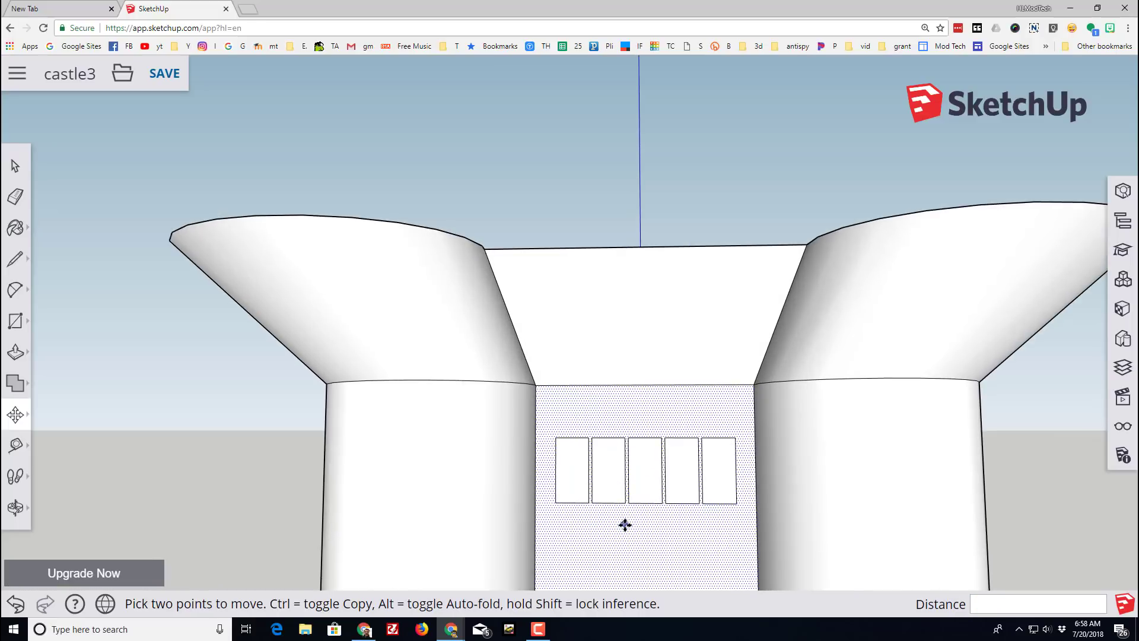
{"action": "scroll", "coordinate": [625, 524], "scroll_direction": "down", "scroll_amount": 3}
{"action": "middle_click_drag", "start_coordinate": [605, 516], "coordinate": [600, 382]}
{"action": "scroll", "coordinate": [600, 403], "scroll_direction": "down", "scroll_amount": 2}
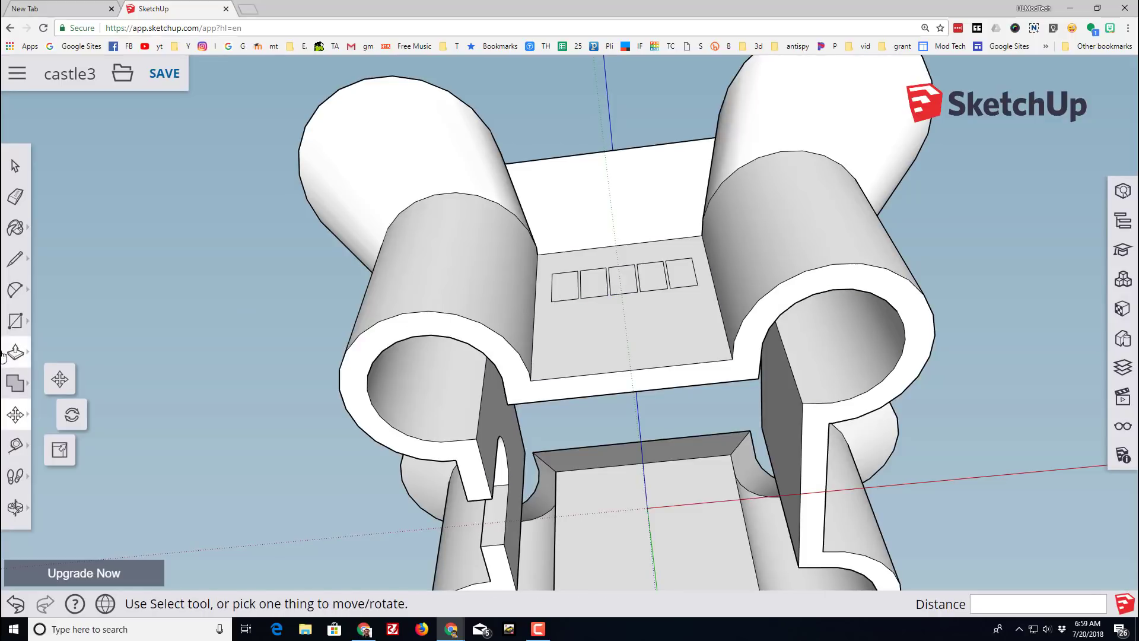
{"action": "left_click", "coordinate": [14, 353]}
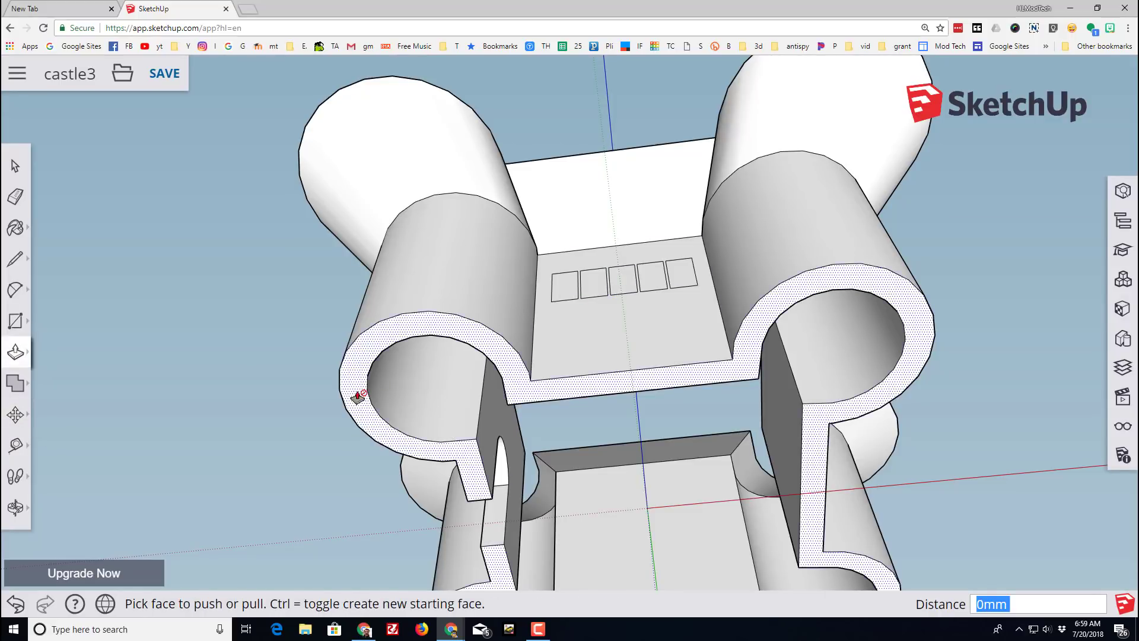
{"action": "left_click", "coordinate": [558, 295]}
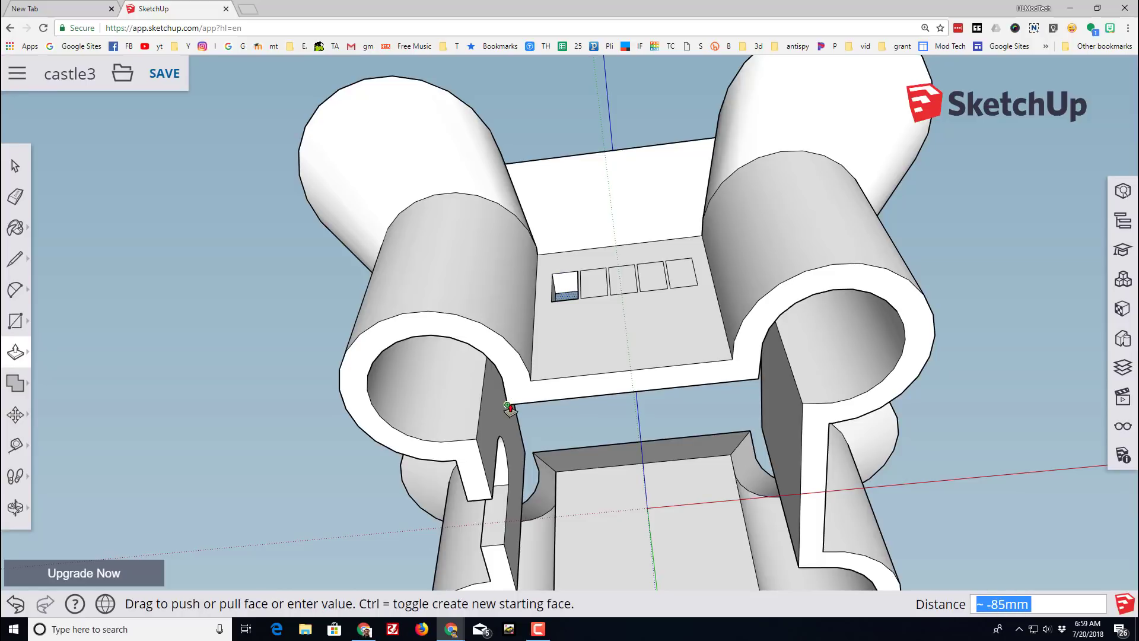
{"action": "left_click", "coordinate": [509, 408]}
Push the remaining four window rectangles about 85 mm through the wall to cut their openings
{"action": "left_click", "coordinate": [593, 295]}
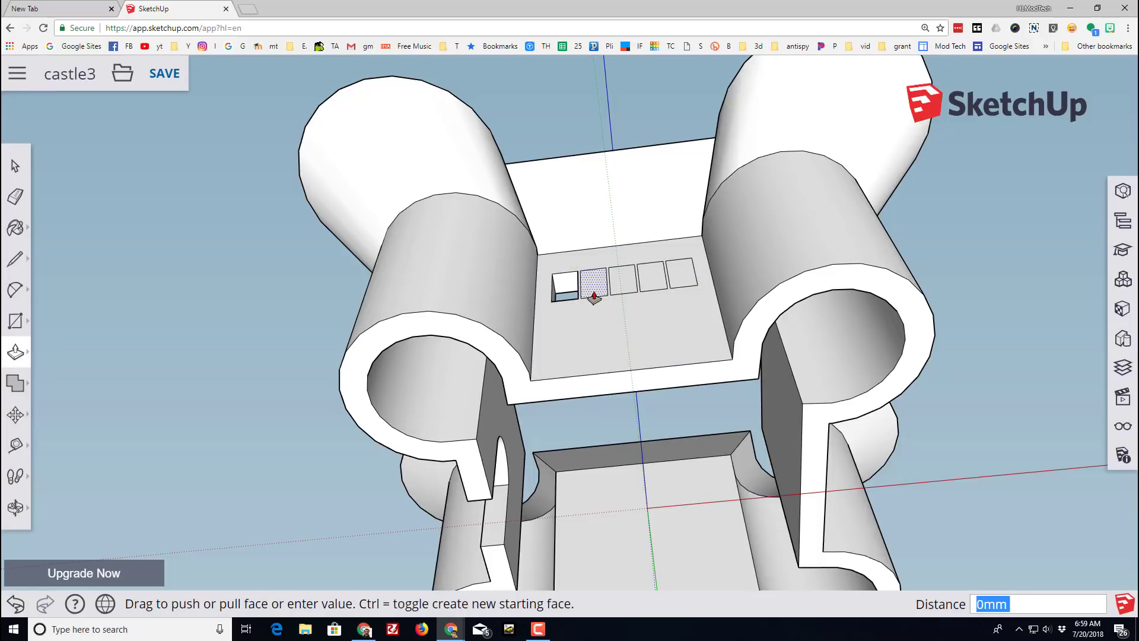
{"action": "left_click", "coordinate": [623, 395]}
{"action": "left_click", "coordinate": [619, 289]}
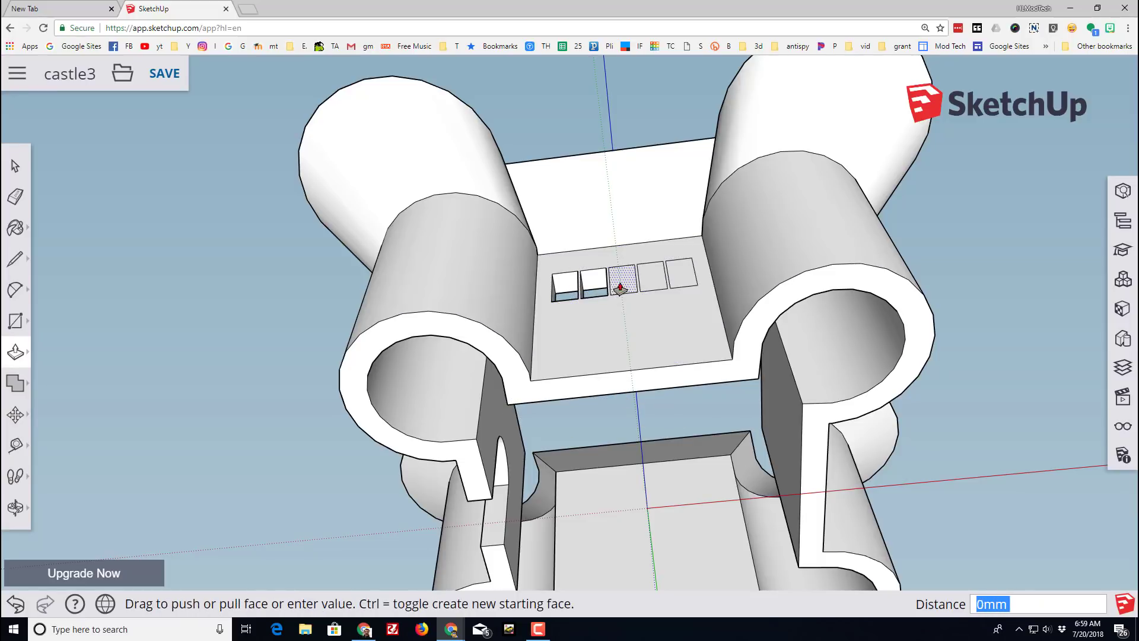
{"action": "left_click", "coordinate": [640, 395]}
{"action": "left_click", "coordinate": [646, 282]}
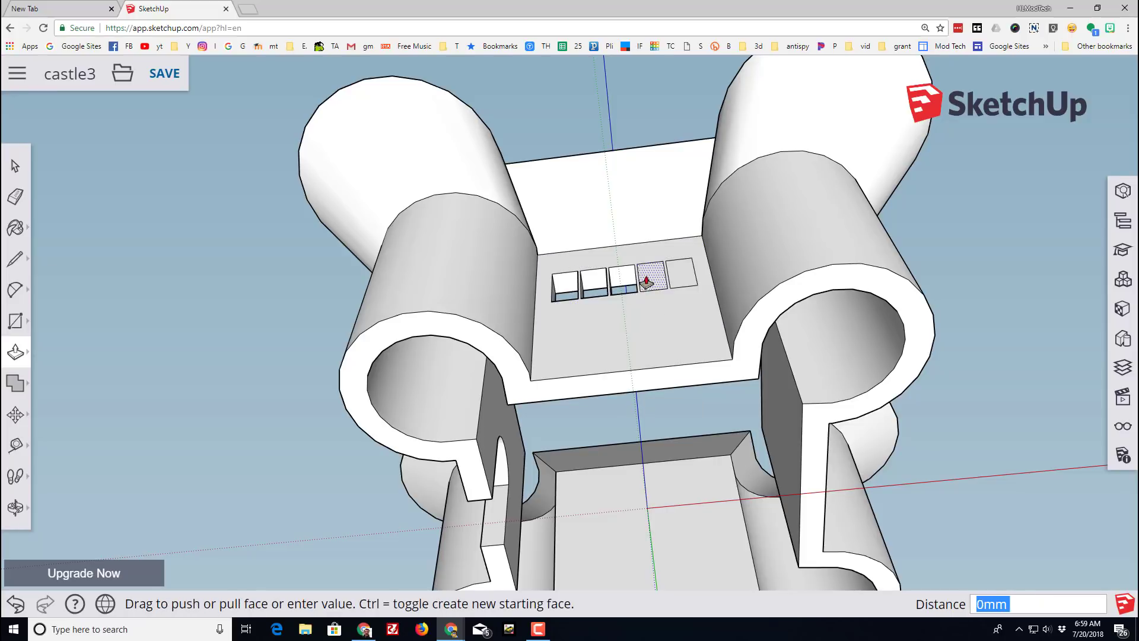
{"action": "left_click", "coordinate": [761, 392]}
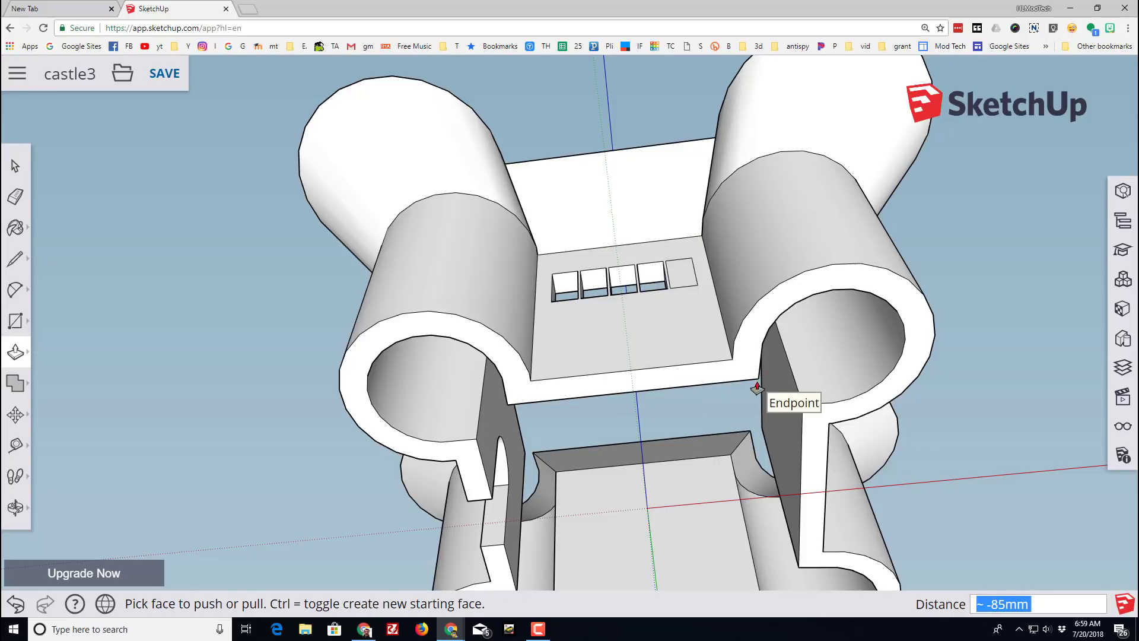
{"action": "left_click", "coordinate": [679, 294]}
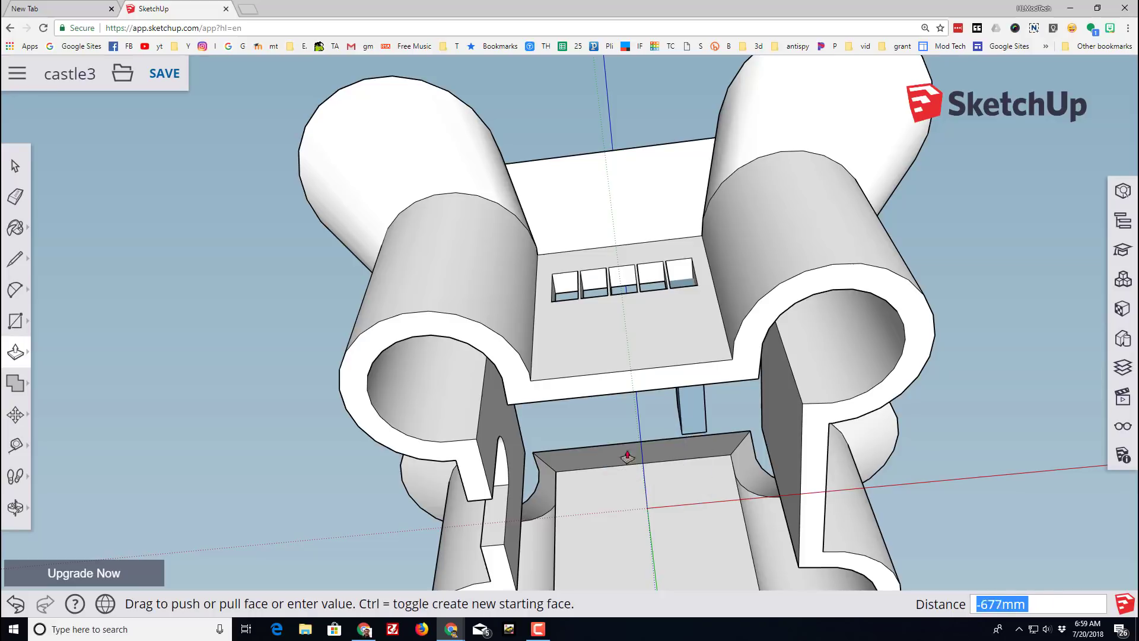
{"action": "left_click", "coordinate": [755, 385]}
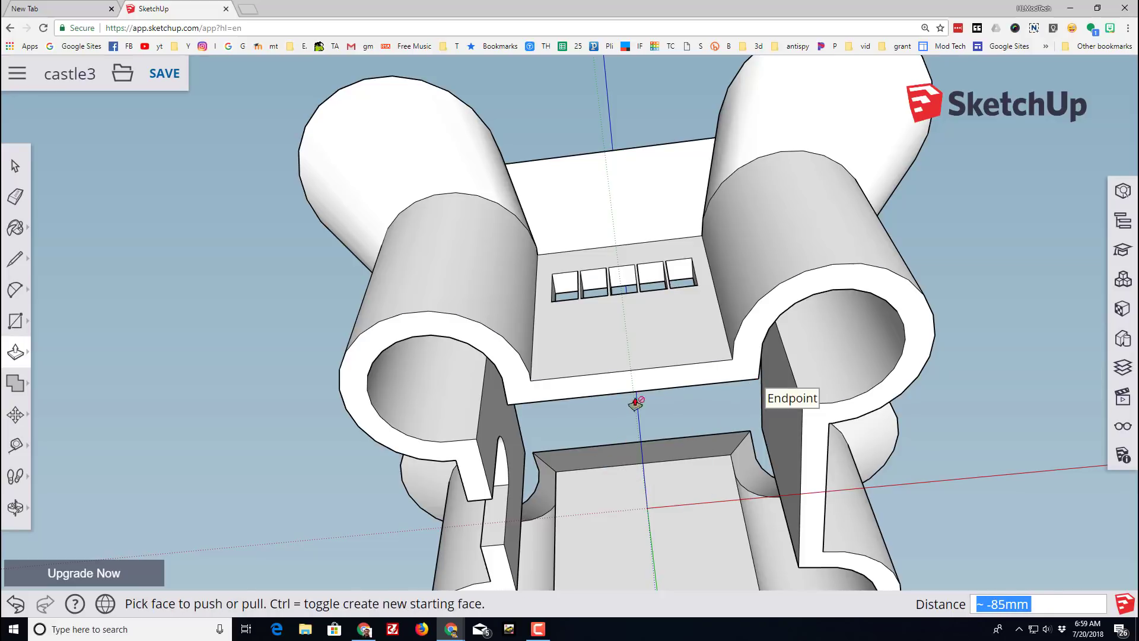
Examine the window openings and the castle walls from several sides
{"action": "key", "text": "o"}
{"action": "left_click_drag", "start_coordinate": [552, 154], "coordinate": [974, 542]}
{"action": "key", "text": "p"}
{"action": "key", "text": "o"}
{"action": "key", "text": "p"}
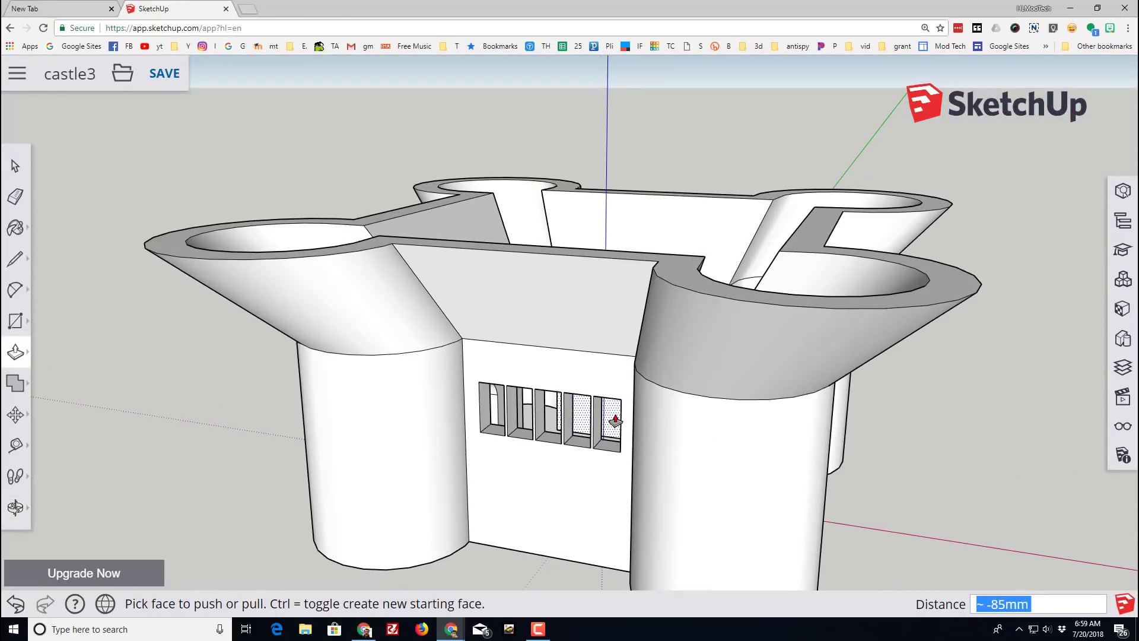
{"action": "key", "text": "o"}
{"action": "left_click_drag", "start_coordinate": [621, 402], "coordinate": [831, 455]}
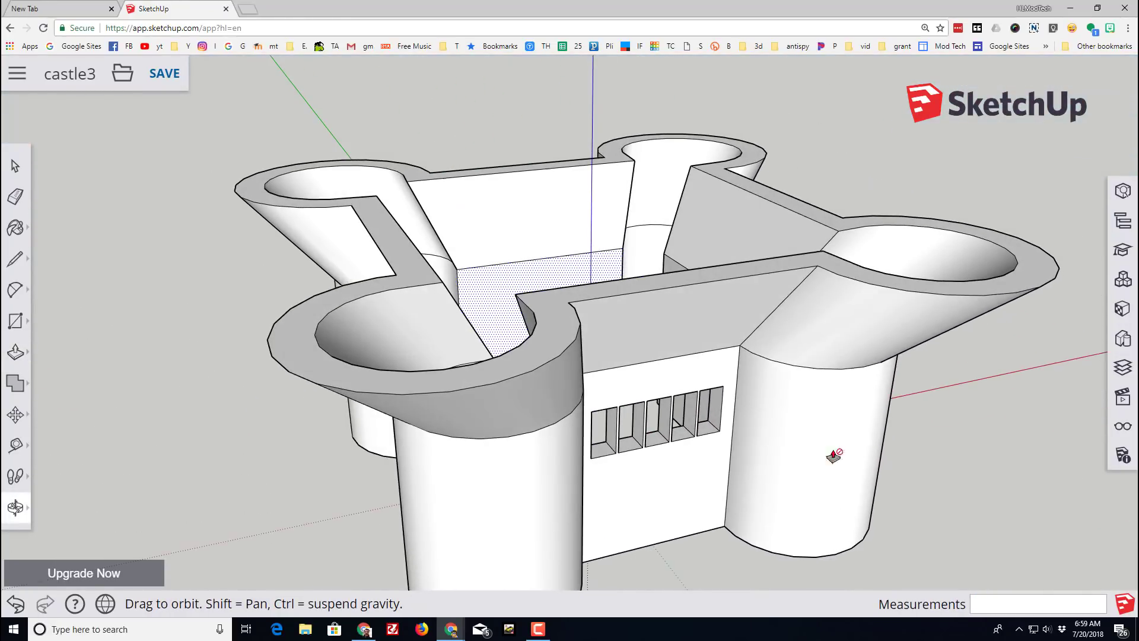
{"action": "key", "text": "p"}
{"action": "scroll", "coordinate": [320, 287], "scroll_direction": "up", "scroll_amount": 5}
{"action": "scroll", "coordinate": [320, 287], "scroll_direction": "down", "scroll_amount": 5}
Draw two lines across the nearest tower's top rim, connecting outer and inner edge endpoints, to outline one battlement segment
{"action": "middle_click_drag", "start_coordinate": [356, 293], "coordinate": [469, 396]}
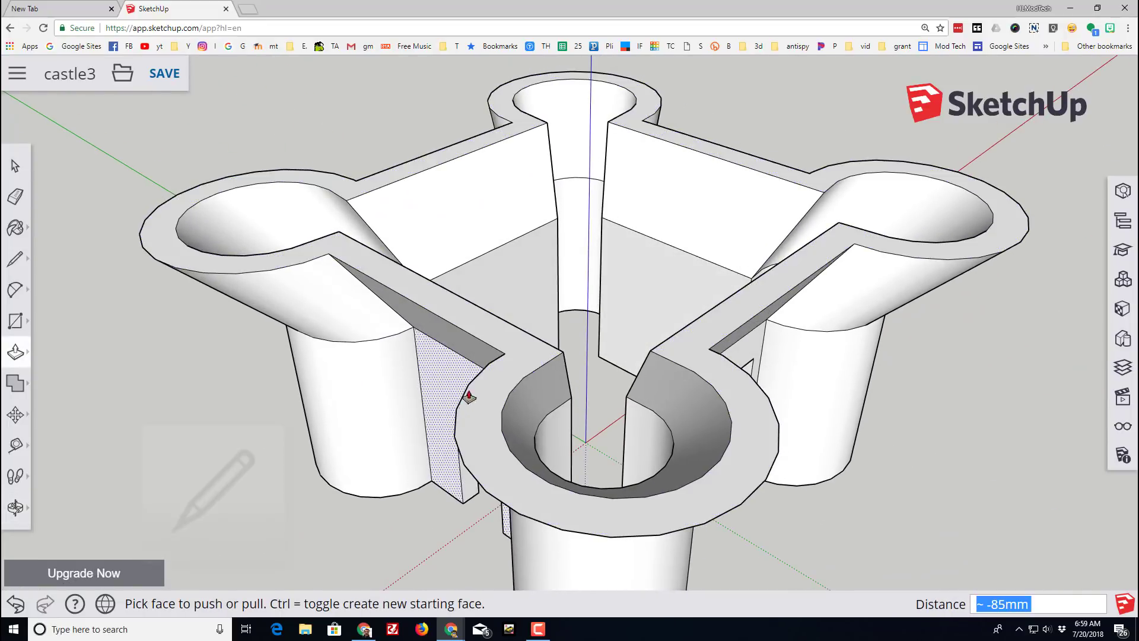
{"action": "left_click", "coordinate": [16, 265]}
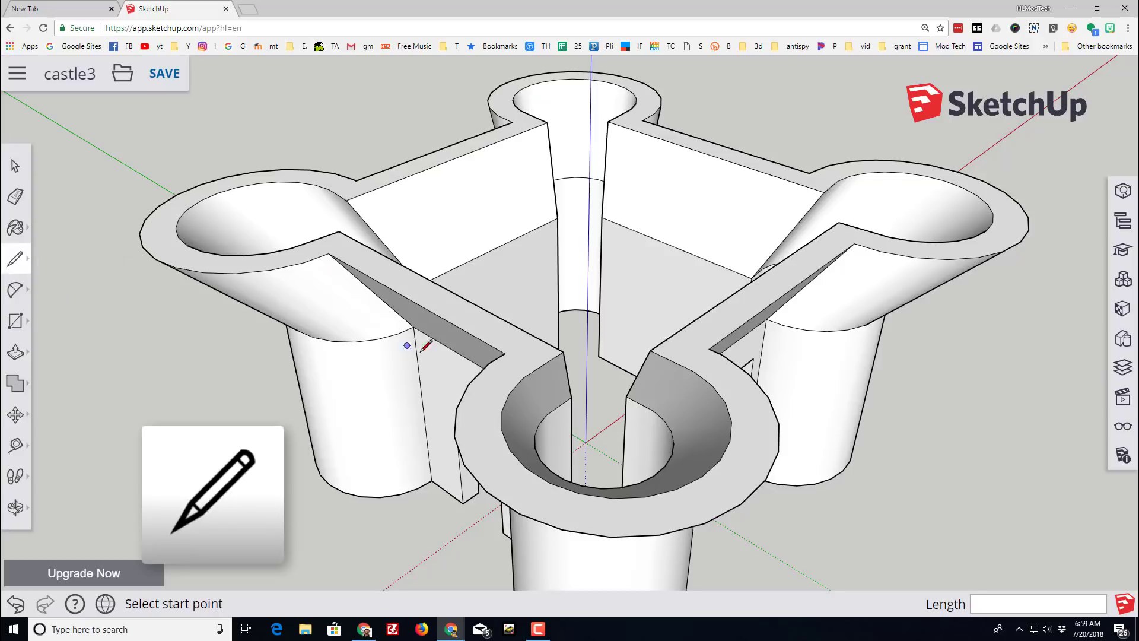
{"action": "left_click", "coordinate": [503, 352]}
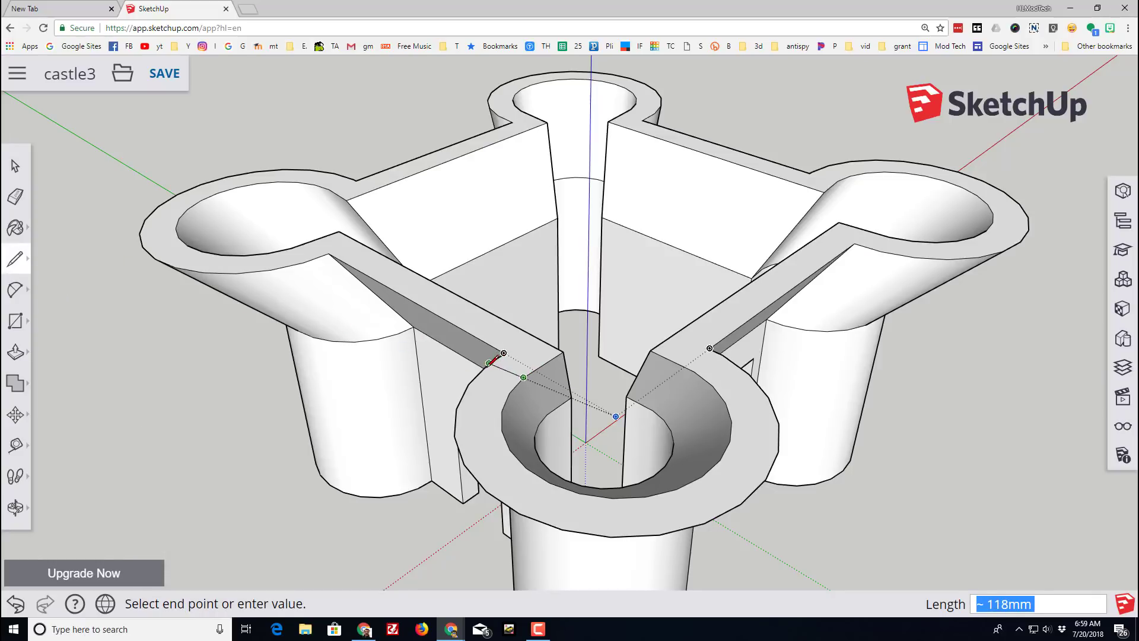
{"action": "left_click", "coordinate": [482, 371]}
{"action": "left_click", "coordinate": [468, 384]}
{"action": "left_click", "coordinate": [509, 393]}
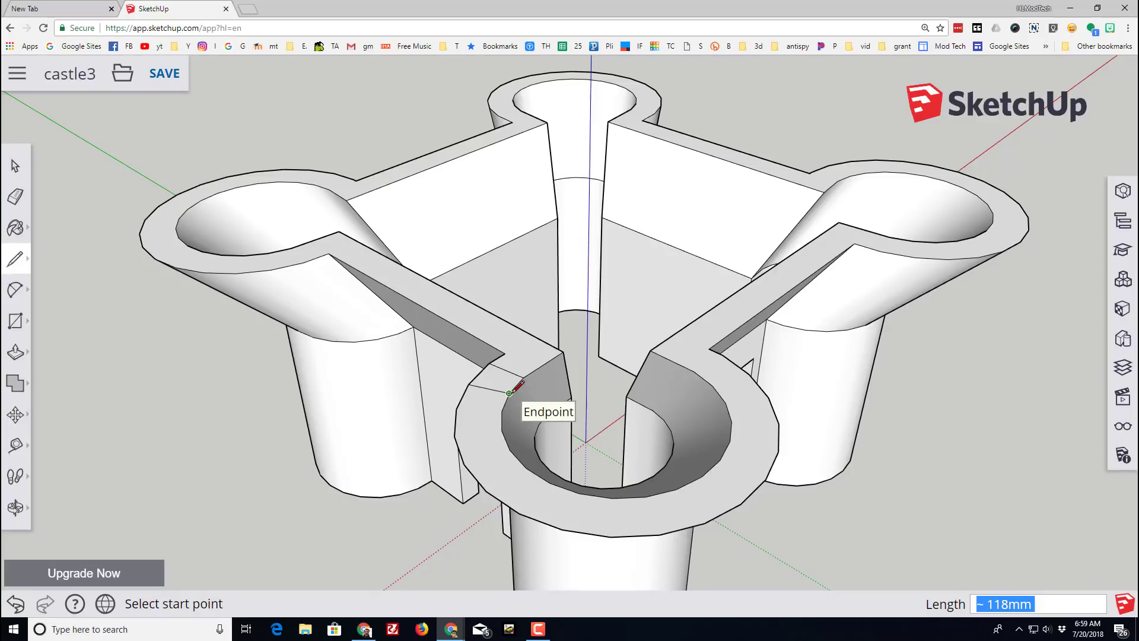
Pull the outlined rim segment up about 186 mm to form a battlement block on the tower
{"action": "key", "text": "p"}
{"action": "left_click", "coordinate": [485, 383]}
{"action": "left_click", "coordinate": [484, 324]}
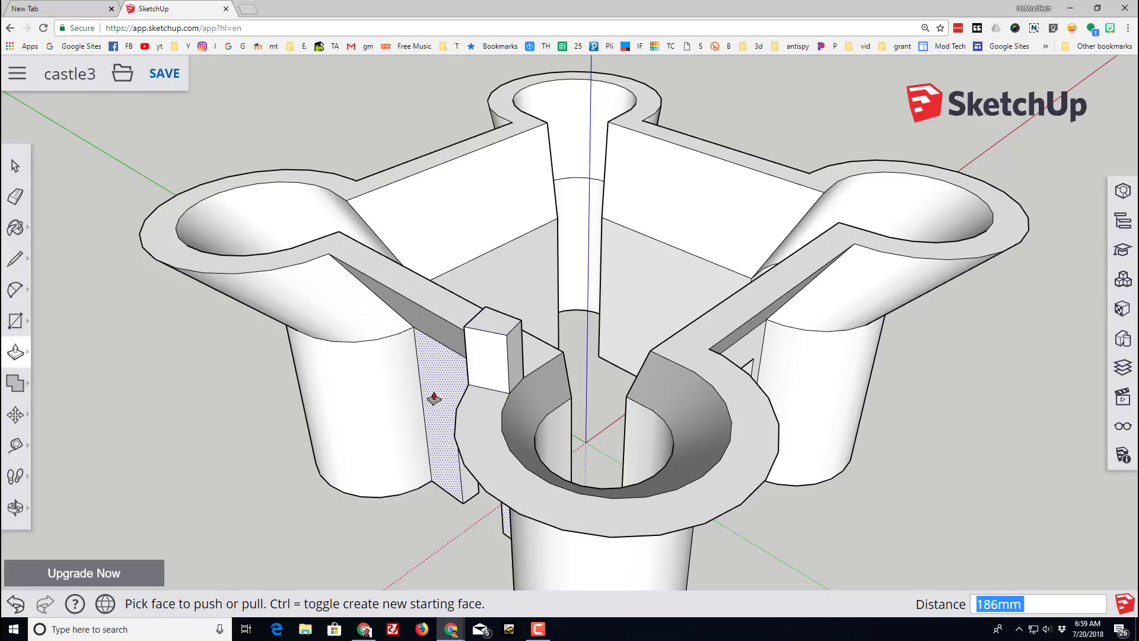
Push the battlement block's top face down about 66 mm to shorten the block
{"action": "middle_click_drag", "start_coordinate": [433, 397], "coordinate": [542, 411]}
{"action": "left_click", "coordinate": [637, 304]}
{"action": "left_click", "coordinate": [641, 338]}
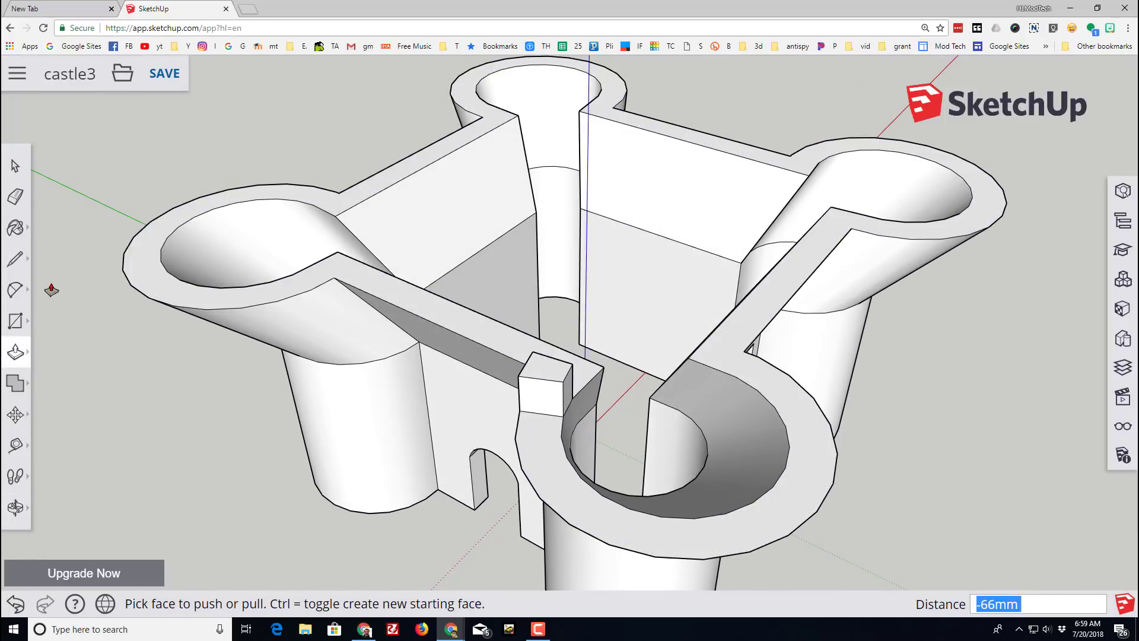
Draw a line about 92 mm long across the block's top between the midpoints of its outer and inner edges
{"action": "key", "text": "l"}
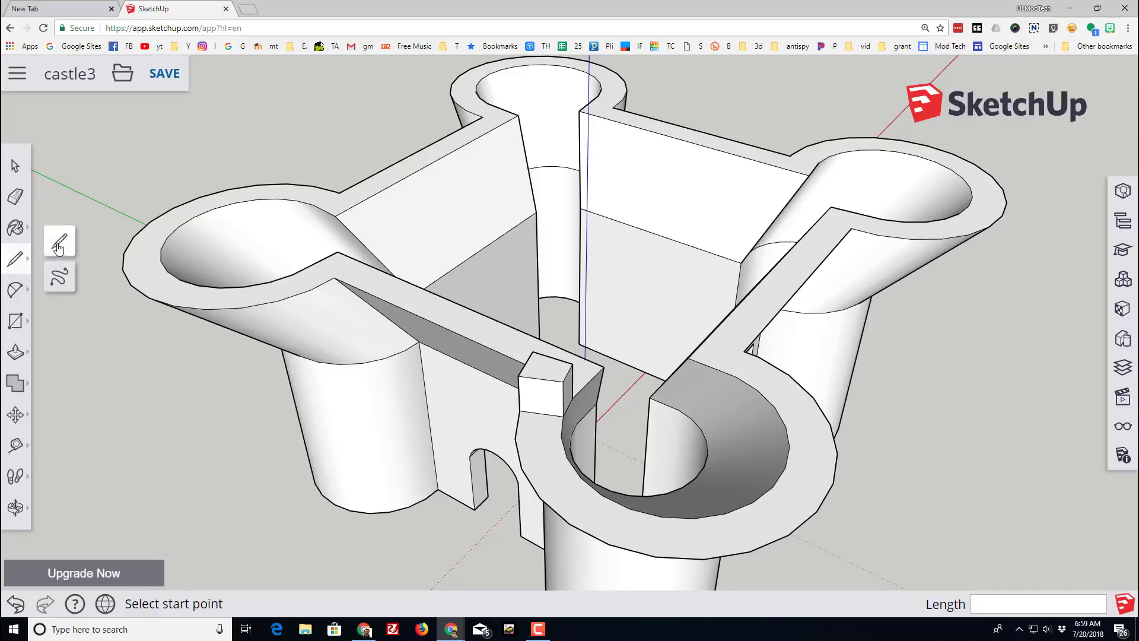
{"action": "left_click", "coordinate": [540, 377]}
{"action": "left_click", "coordinate": [549, 359]}
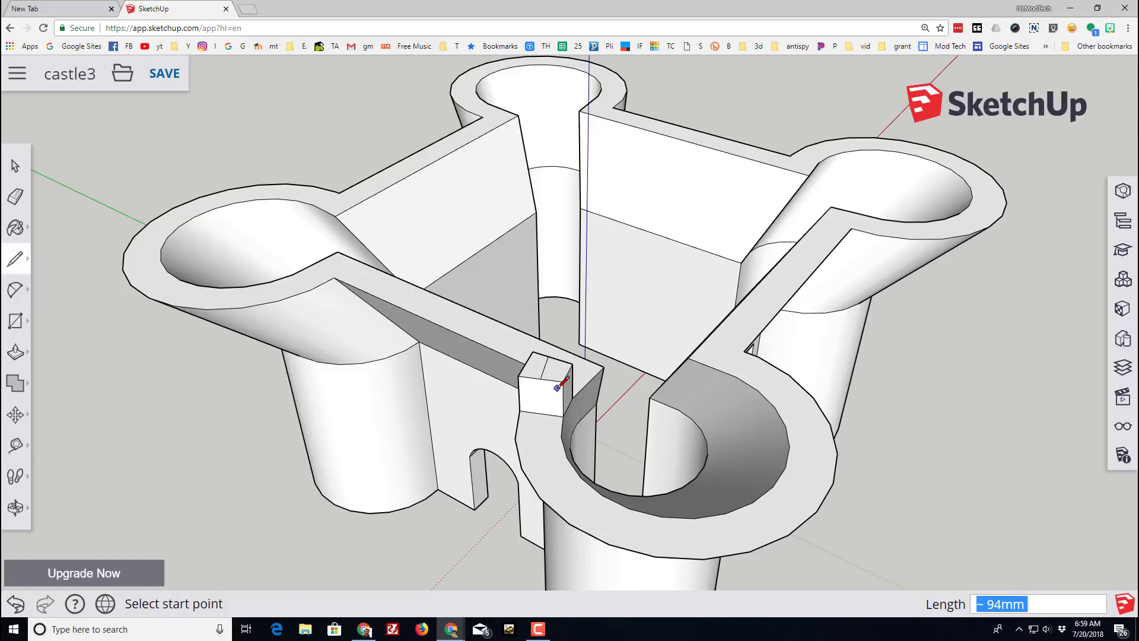
{"action": "left_click", "coordinate": [541, 377]}
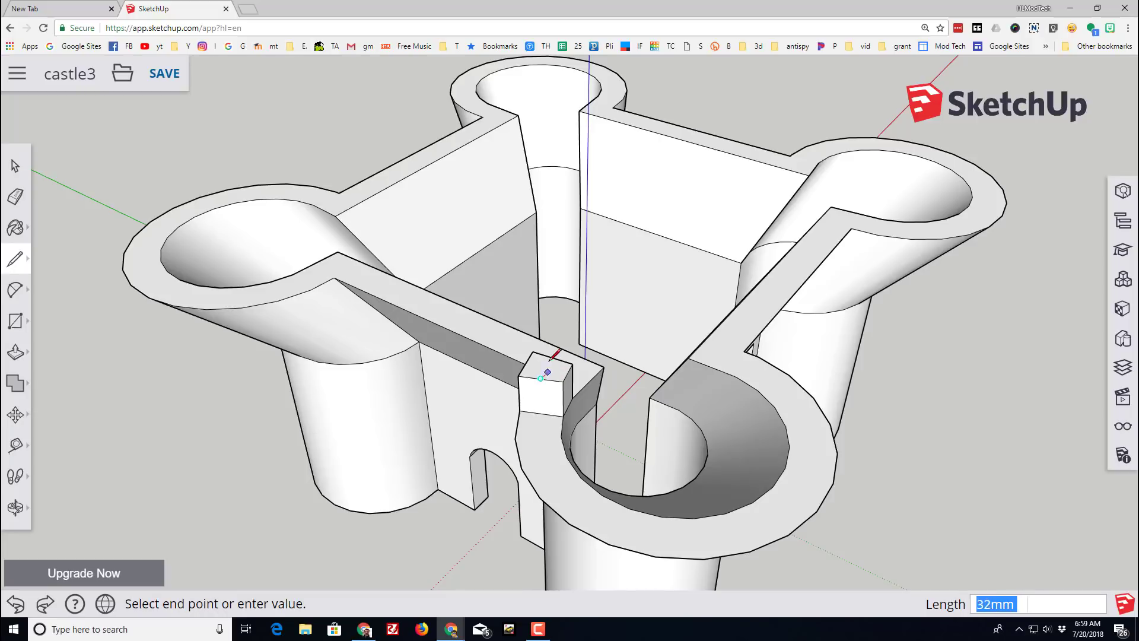
{"action": "scroll", "coordinate": [556, 357], "scroll_direction": "up", "scroll_amount": 3}
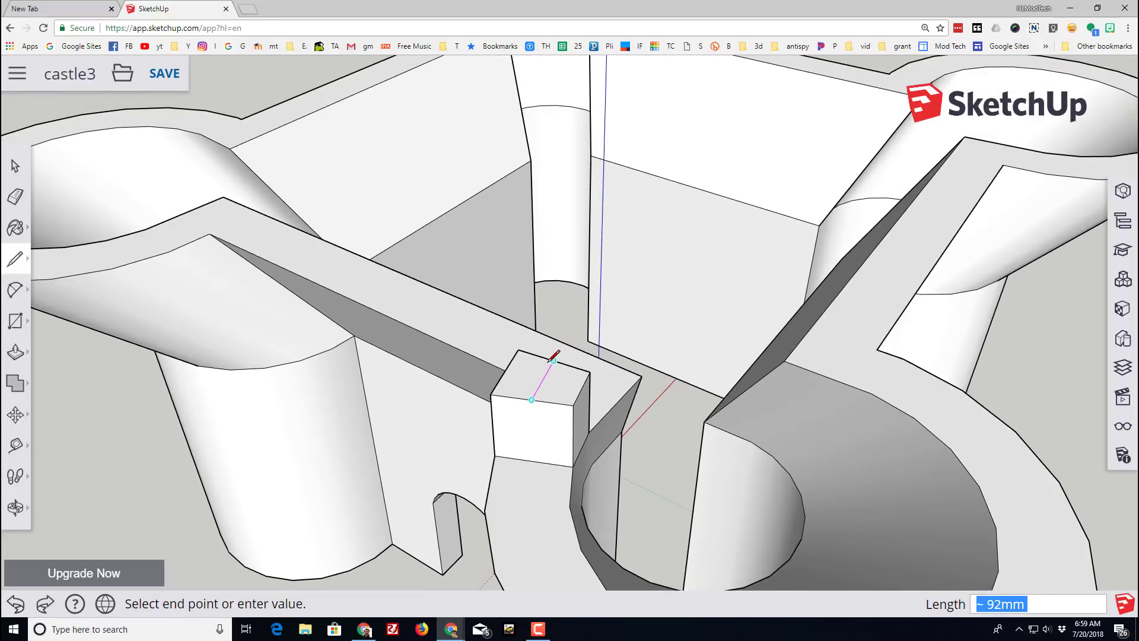
{"action": "left_click", "coordinate": [554, 360]}
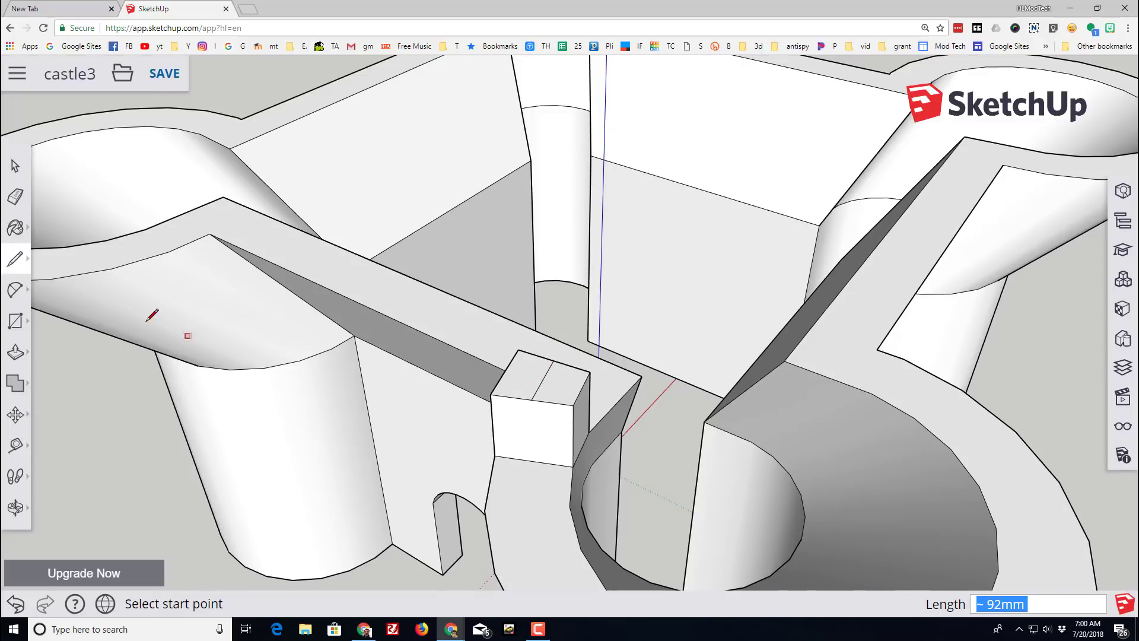
Push the half of the block next to the gate wall's inner corner down 120 mm to the rim and erase the leftover rim edges
{"action": "left_click", "coordinate": [15, 351]}
{"action": "left_click", "coordinate": [570, 385]}
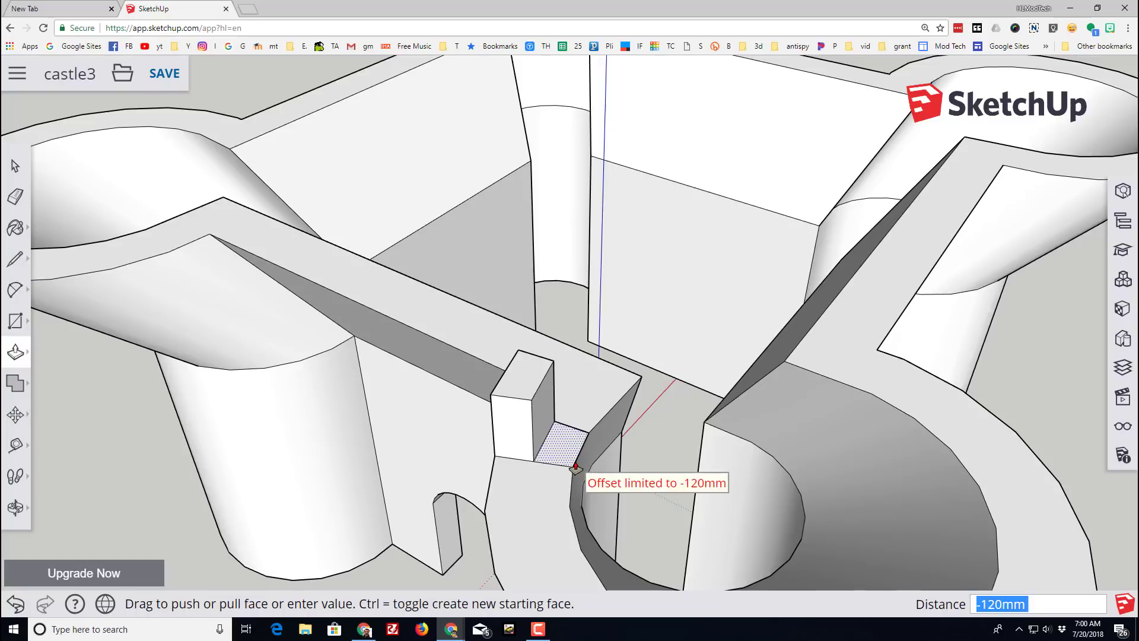
{"action": "left_click", "coordinate": [574, 464]}
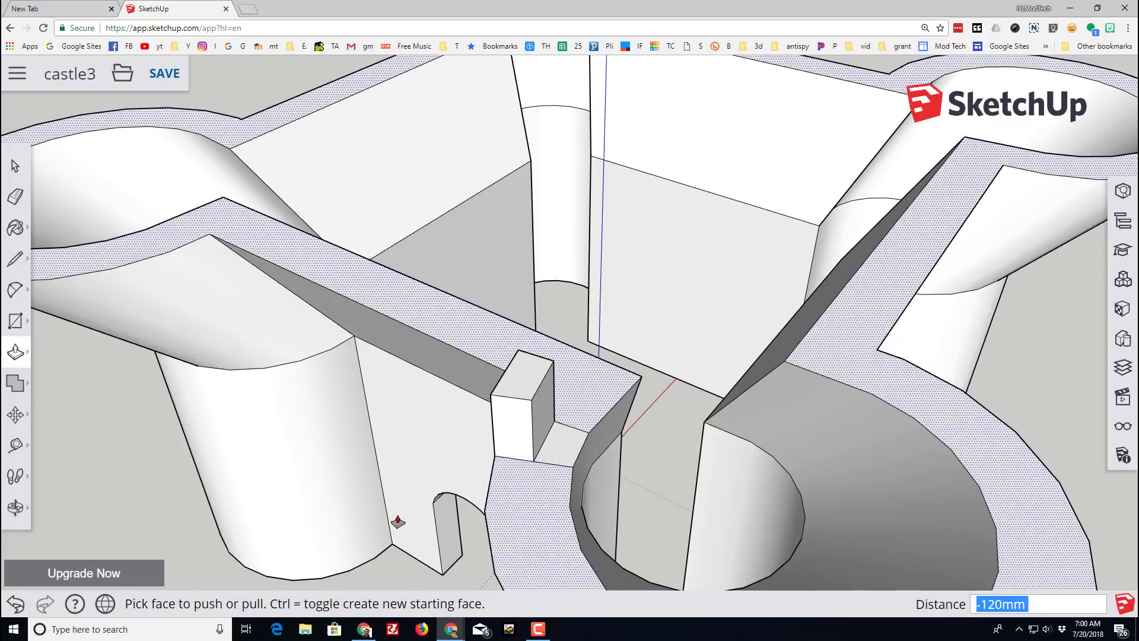
{"action": "left_click", "coordinate": [15, 195]}
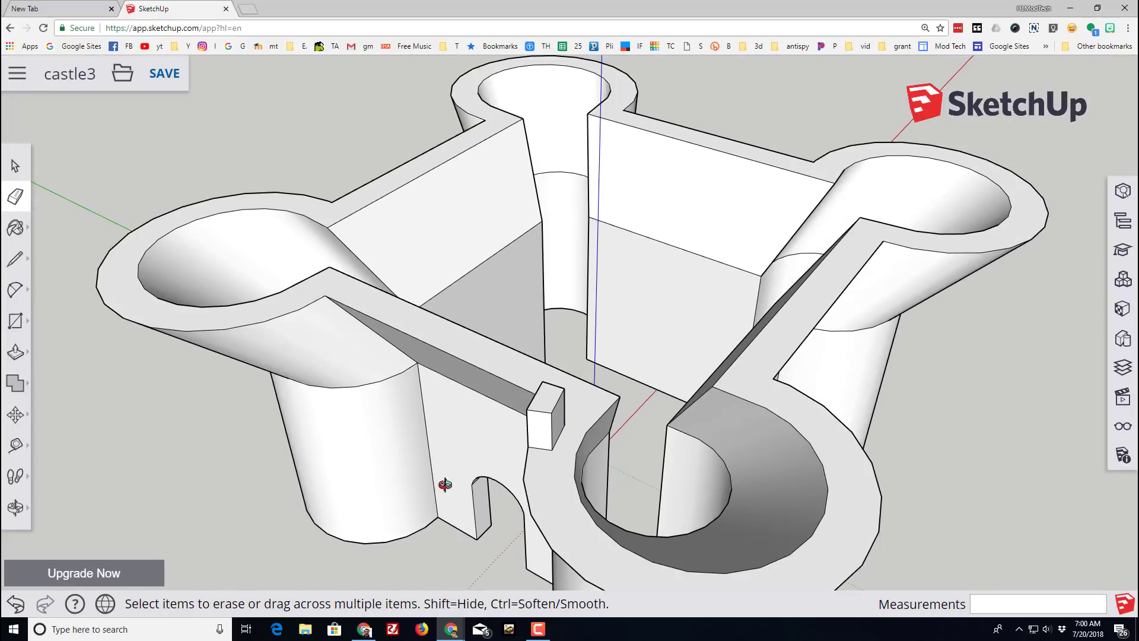
Scale the block's top face uniformly about its centre to about 0.73 to taper the battlement
{"action": "mouse_move", "coordinate": [445, 485]}
{"action": "middle_mouse_down"}
{"action": "mouse_move", "coordinate": [730, 382]}
{"action": "mouse_move", "coordinate": [304, 431]}
{"action": "mouse_move", "coordinate": [369, 425]}
{"action": "middle_mouse_up"}
{"action": "scroll", "coordinate": [350, 395], "scroll_direction": "up", "scroll_amount": 3}
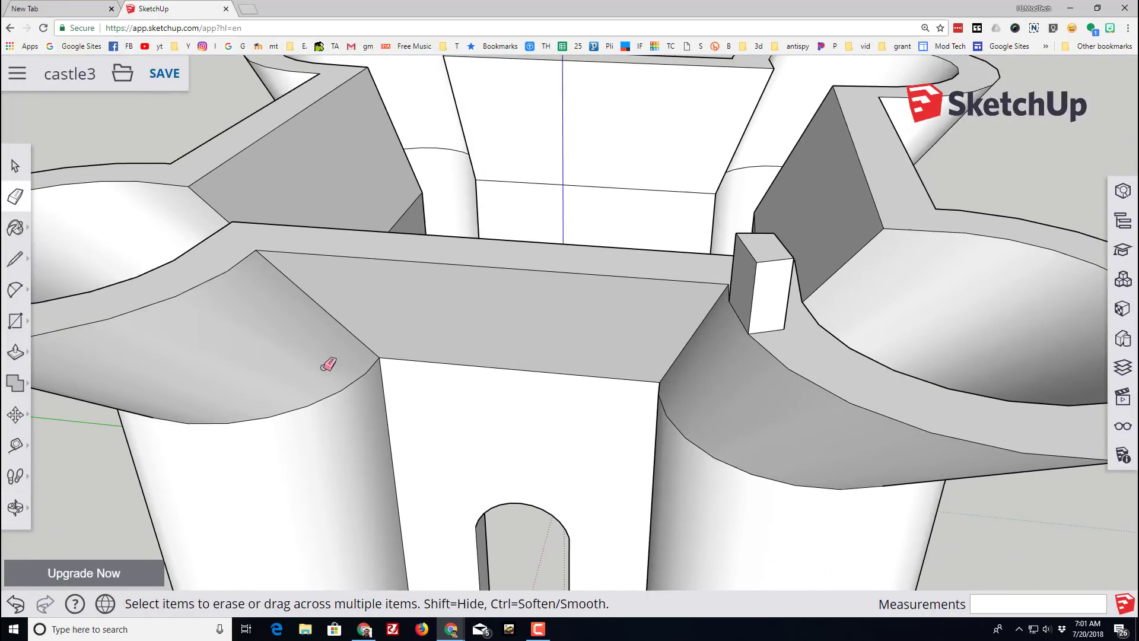
{"action": "scroll", "coordinate": [326, 363], "scroll_direction": "down", "scroll_amount": 3}
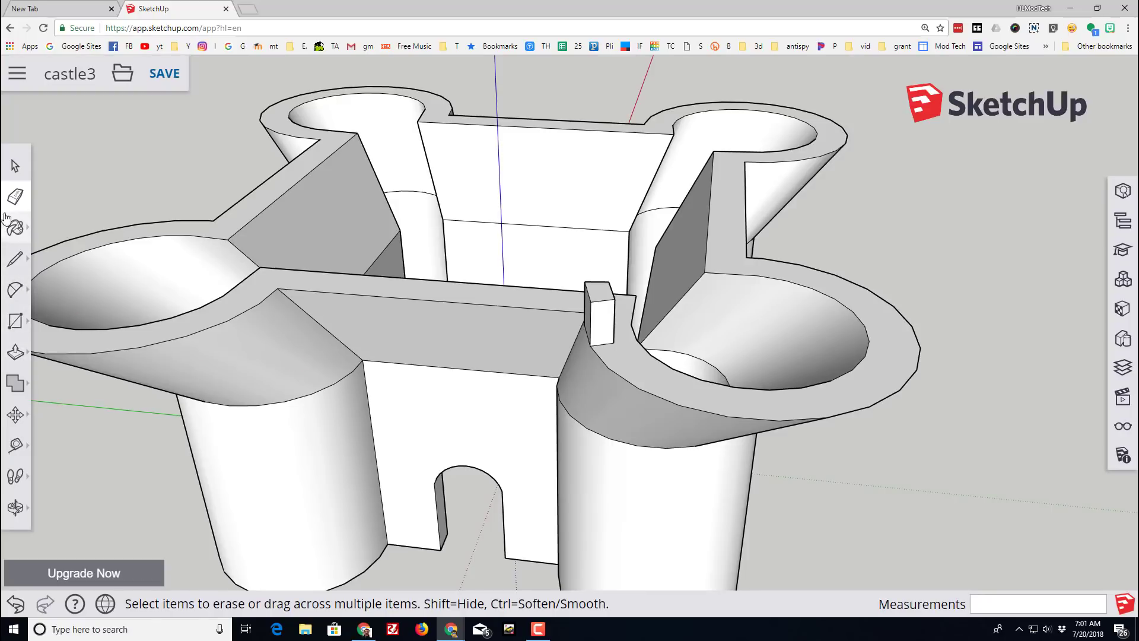
{"action": "left_click", "coordinate": [16, 166]}
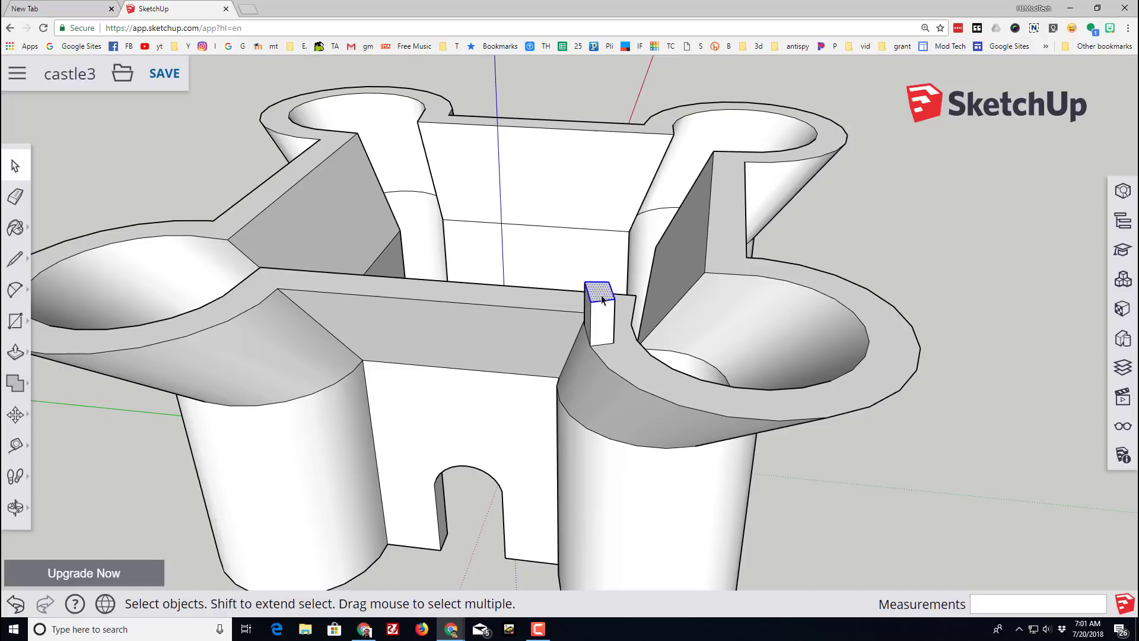
{"action": "left_click", "coordinate": [15, 414]}
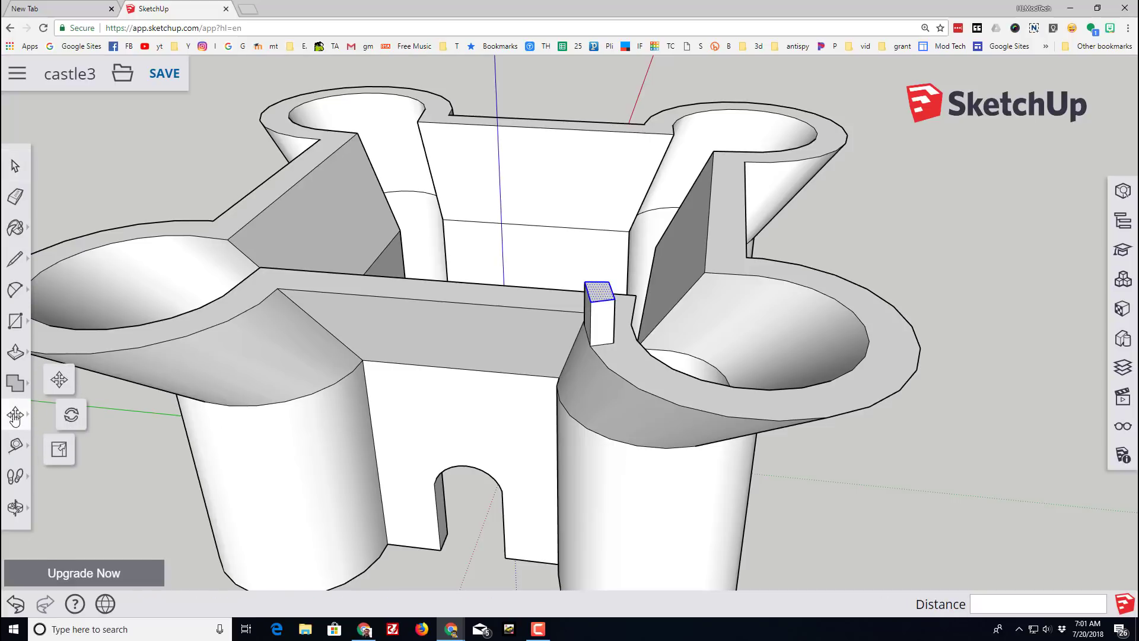
{"action": "left_click", "coordinate": [60, 451]}
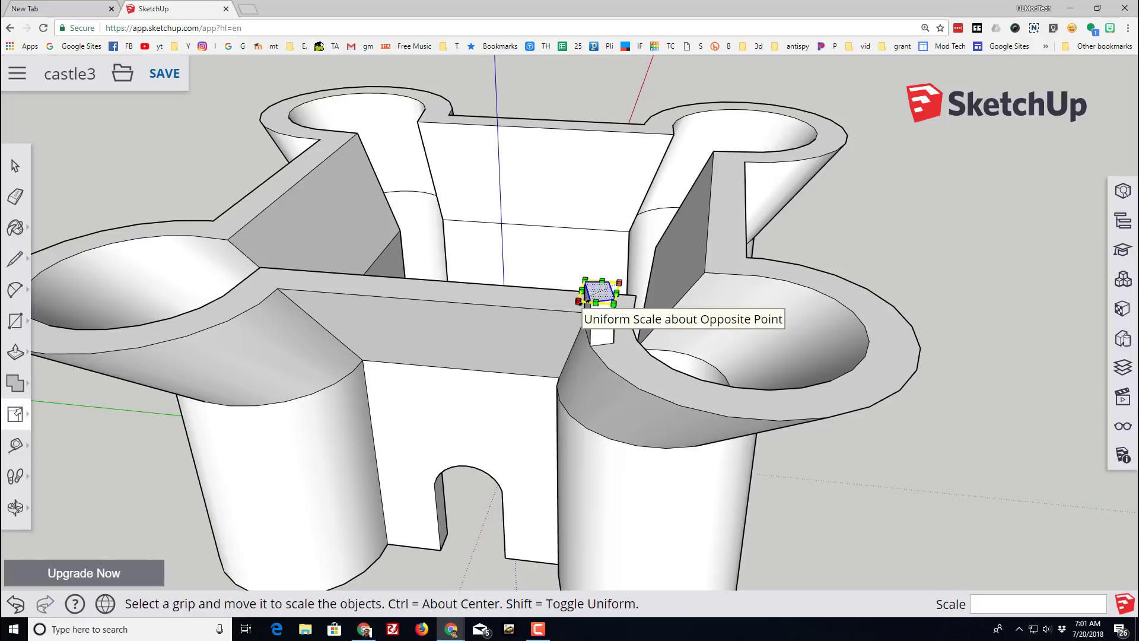
{"action": "mouse_move", "coordinate": [580, 301]}
{"action": "left_mouse_down"}
{"action": "mouse_move", "coordinate": [595, 295]}
{"action": "mouse_move", "coordinate": [570, 301]}
{"action": "mouse_move", "coordinate": [582, 300]}
{"action": "left_mouse_up"}
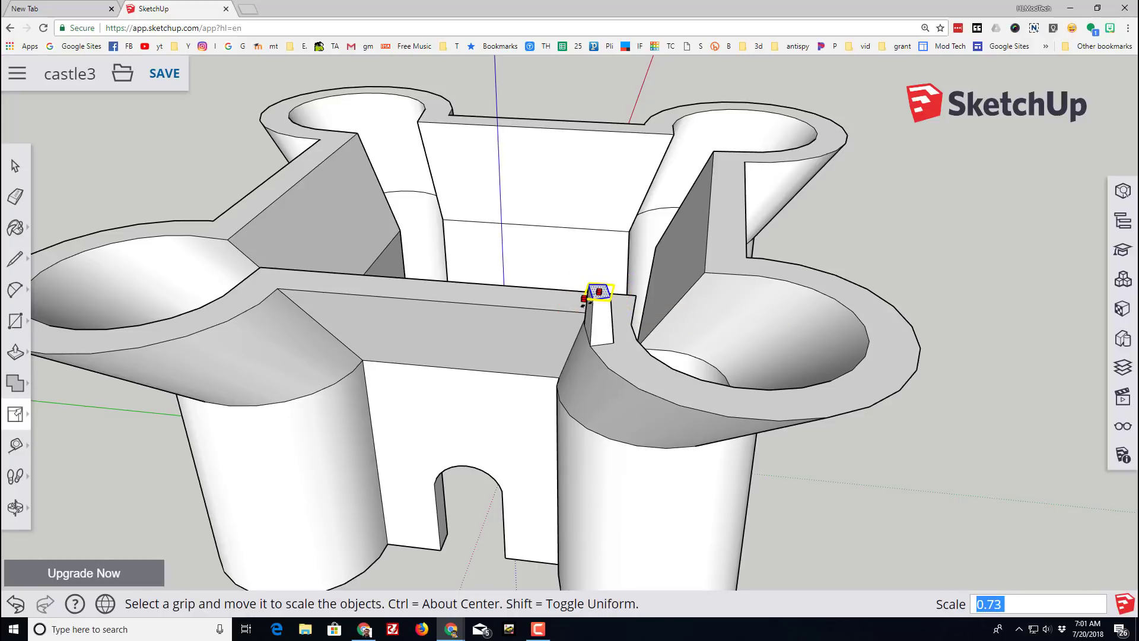
{"action": "scroll", "coordinate": [546, 331], "scroll_direction": "up", "scroll_amount": 2}
{"action": "middle_click_drag", "start_coordinate": [493, 348], "coordinate": [421, 350]}
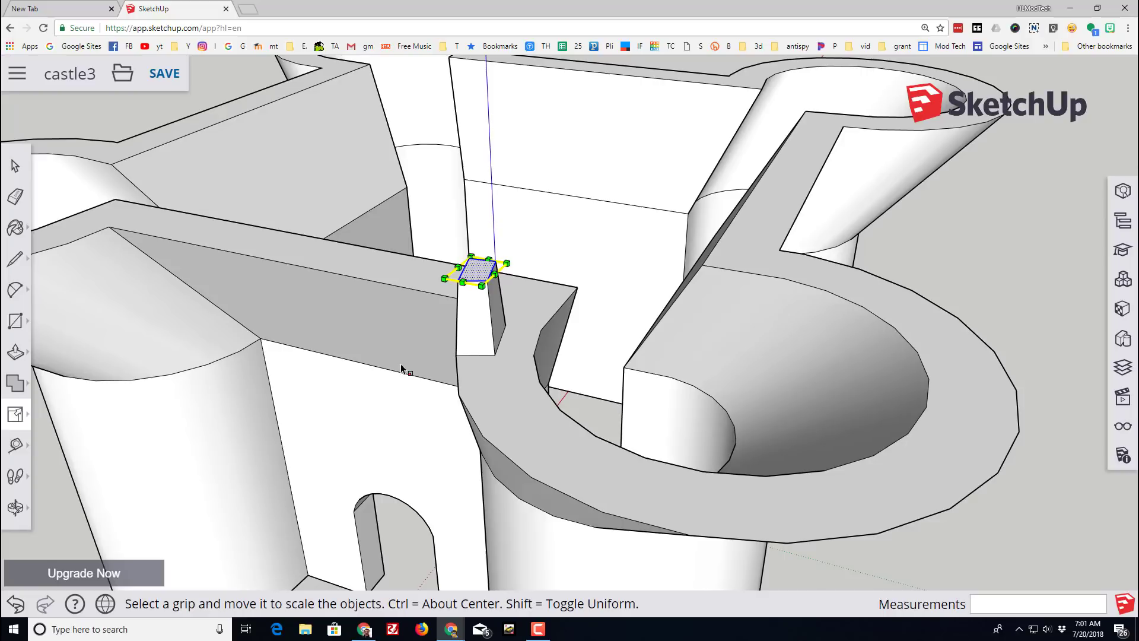
Choose the Brick Colored Blue material from the Brick, Cladding and Siding collection
{"action": "scroll", "coordinate": [401, 369], "scroll_direction": "down", "scroll_amount": 5}
{"action": "middle_click_drag", "start_coordinate": [594, 432], "coordinate": [700, 371]}
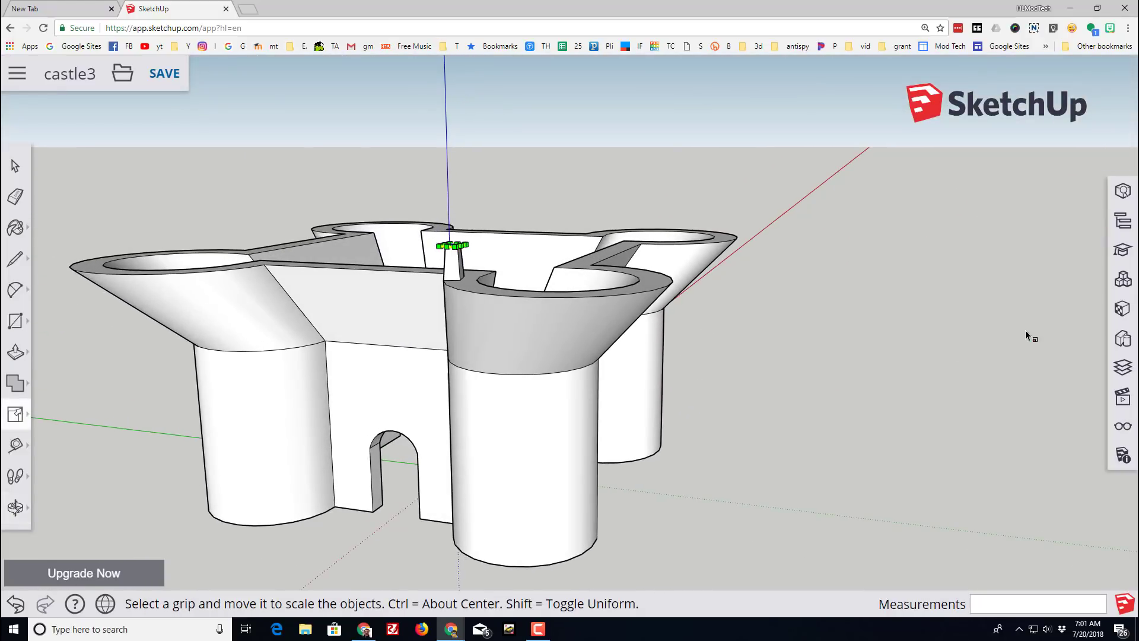
{"action": "left_click", "coordinate": [1123, 311]}
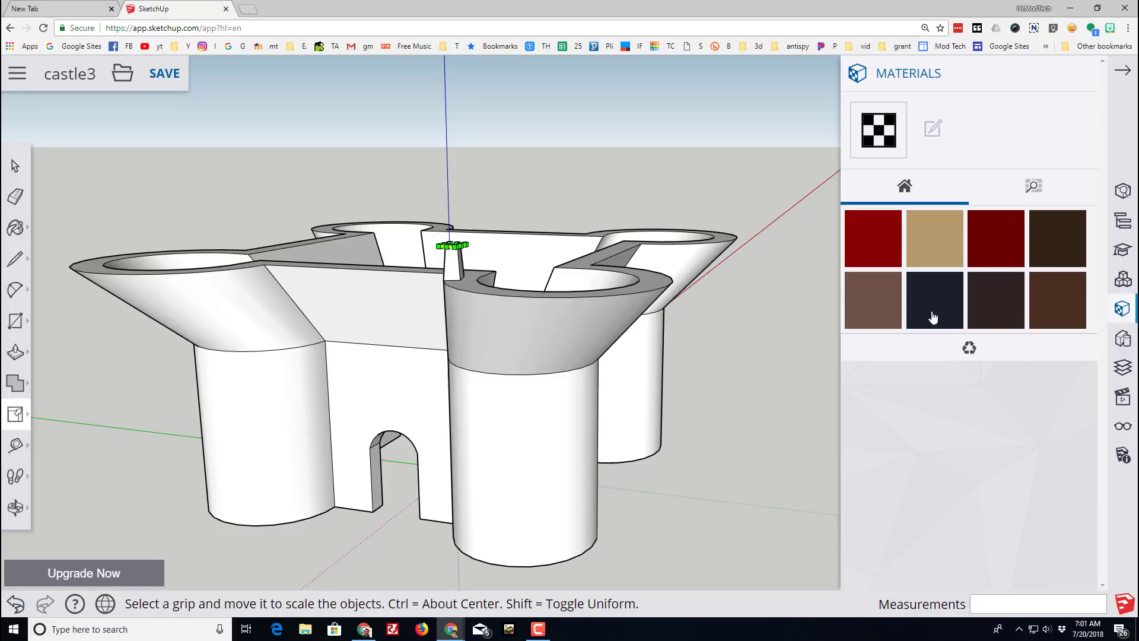
{"action": "left_click", "coordinate": [1032, 188]}
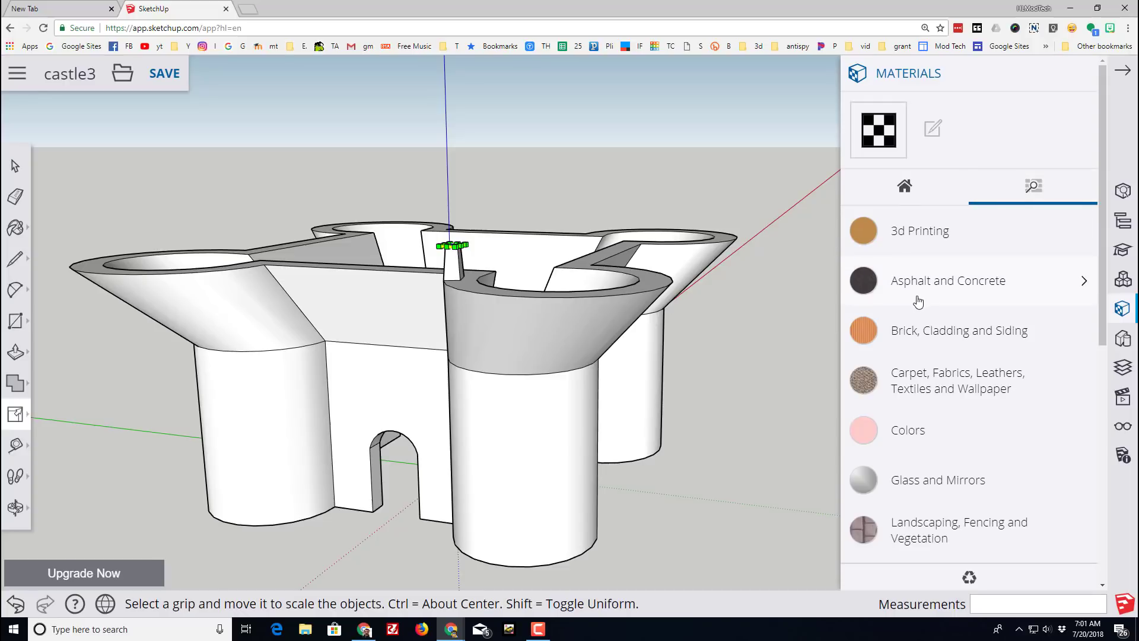
{"action": "left_click", "coordinate": [917, 336]}
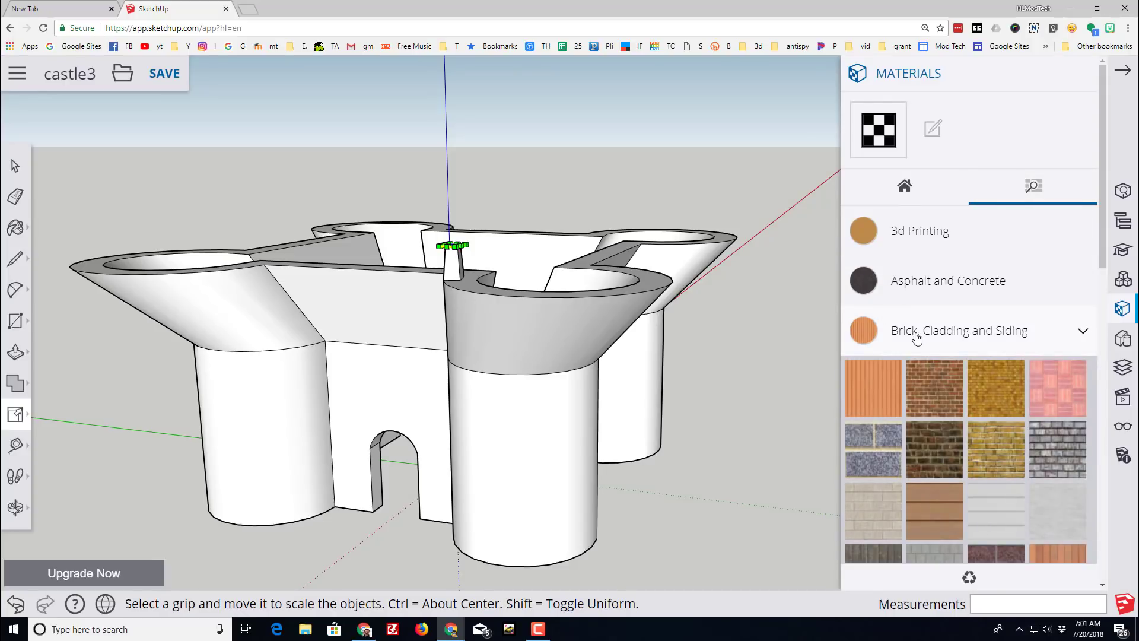
{"action": "scroll", "coordinate": [916, 364], "scroll_direction": "down", "scroll_amount": 1}
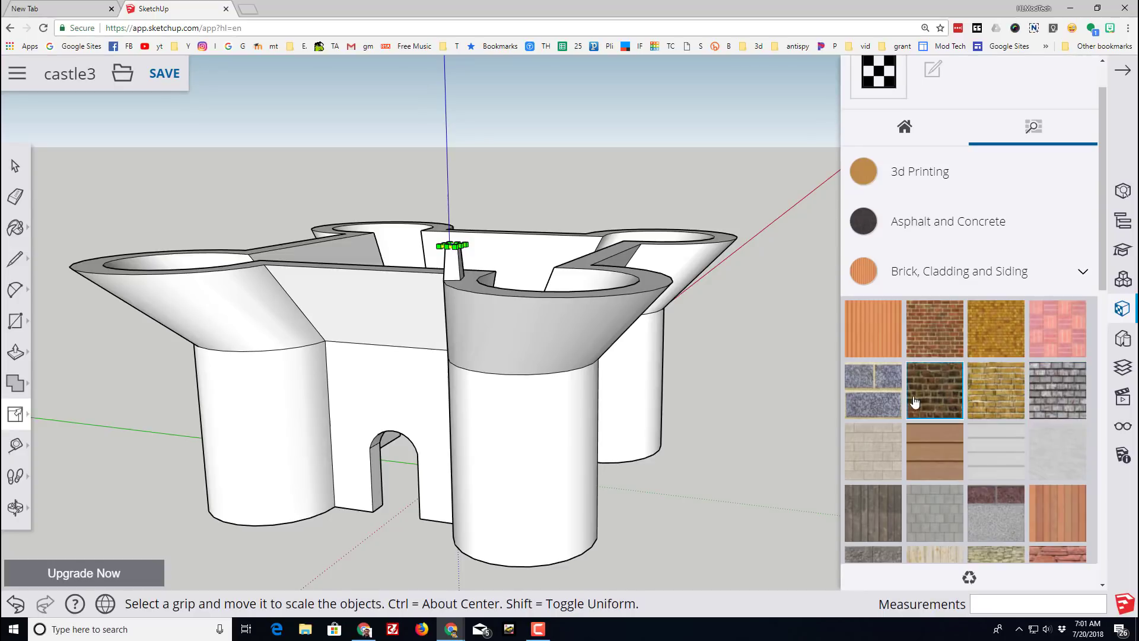
{"action": "left_click", "coordinate": [882, 399]}
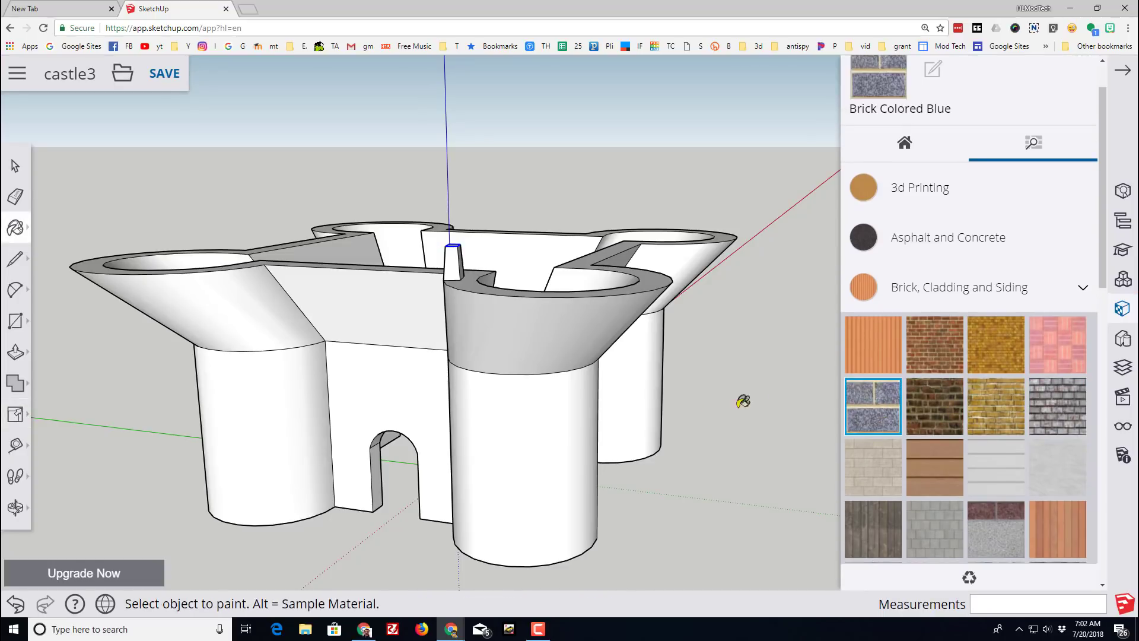
Paint the two front towers, their flared tops and the gate wall with Brick Colored Blue, one face at a time
{"action": "left_click", "coordinate": [529, 436]}
{"action": "left_click", "coordinate": [386, 385]}
{"action": "left_click", "coordinate": [271, 407]}
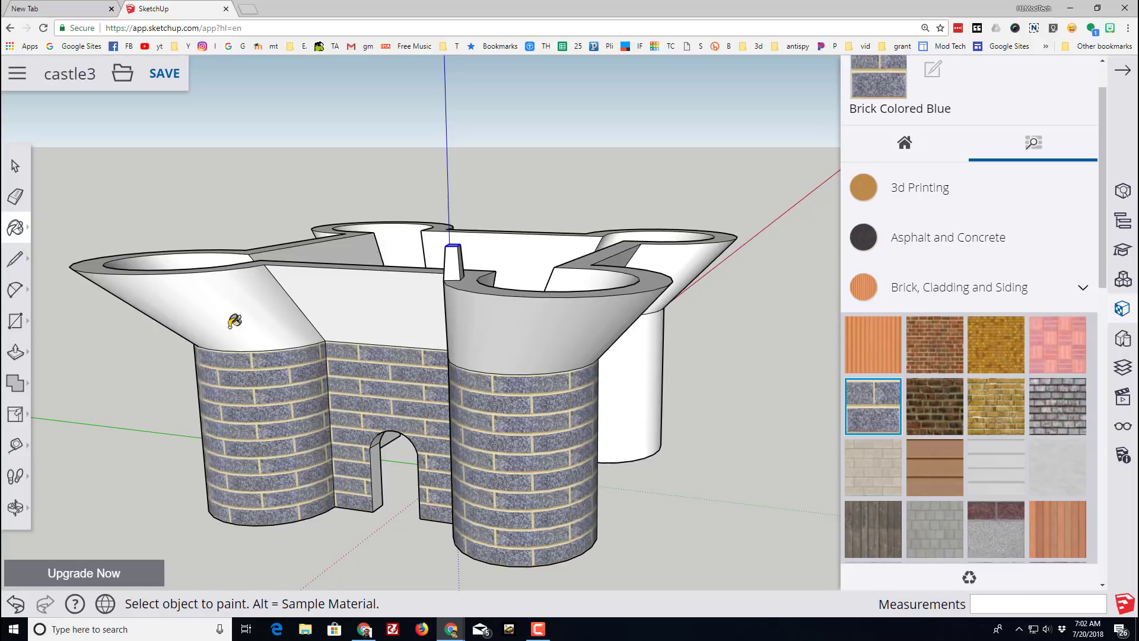
{"action": "left_click", "coordinate": [234, 316]}
{"action": "left_click", "coordinate": [334, 284]}
{"action": "left_click", "coordinate": [485, 304]}
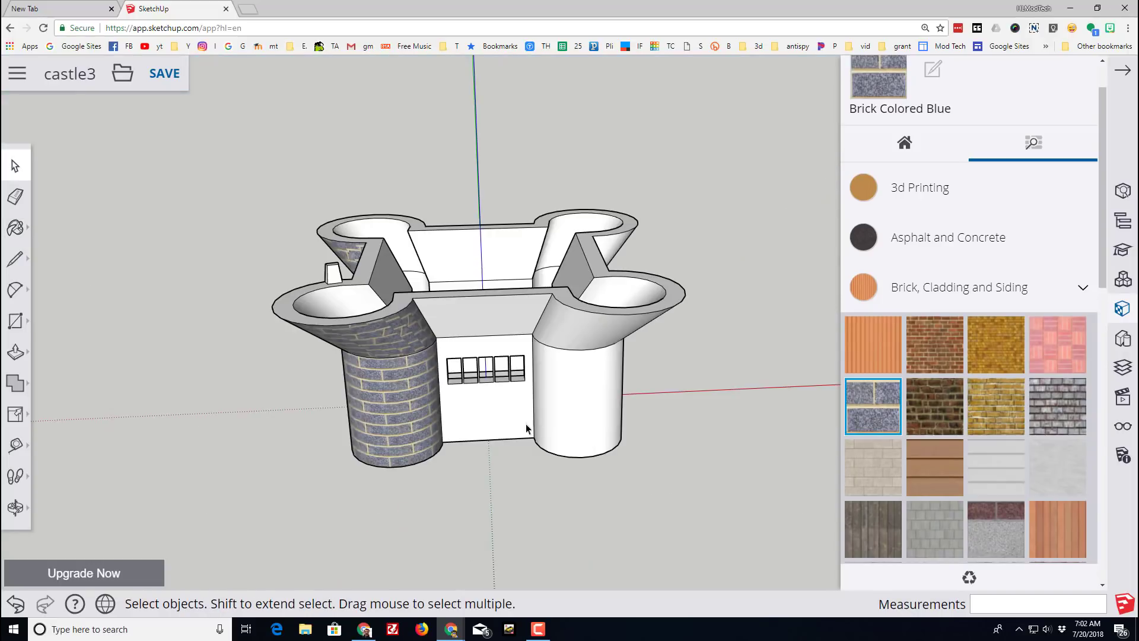
Select the whole connected castle and paint all its faces with Brick Colored Blue
{"action": "left_click", "coordinate": [514, 425]}
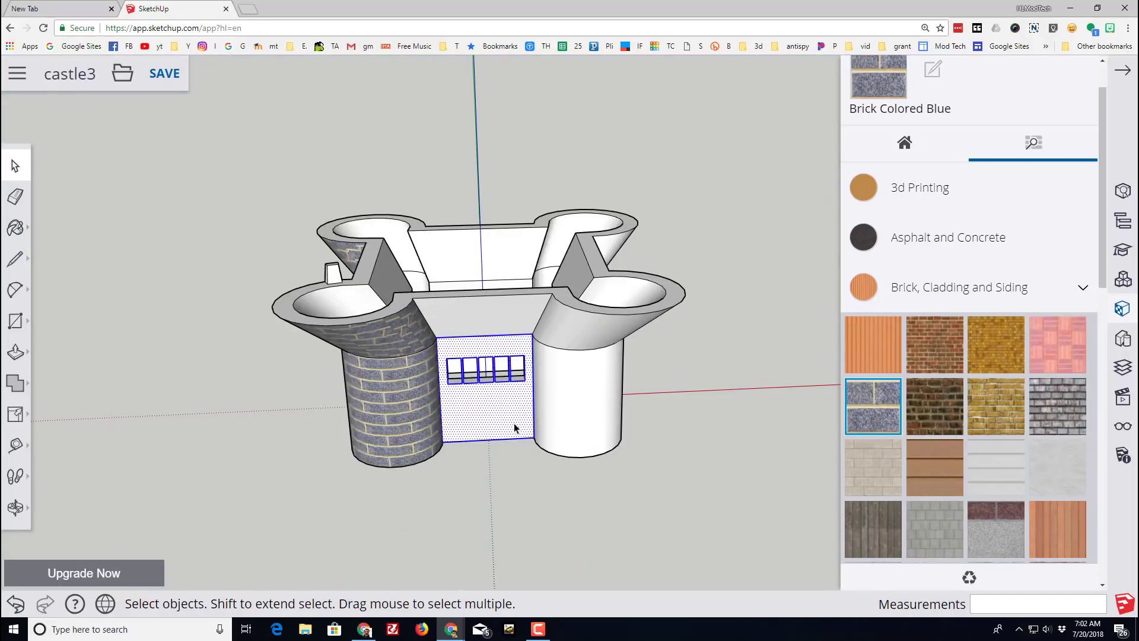
{"action": "triple_click", "coordinate": [567, 419]}
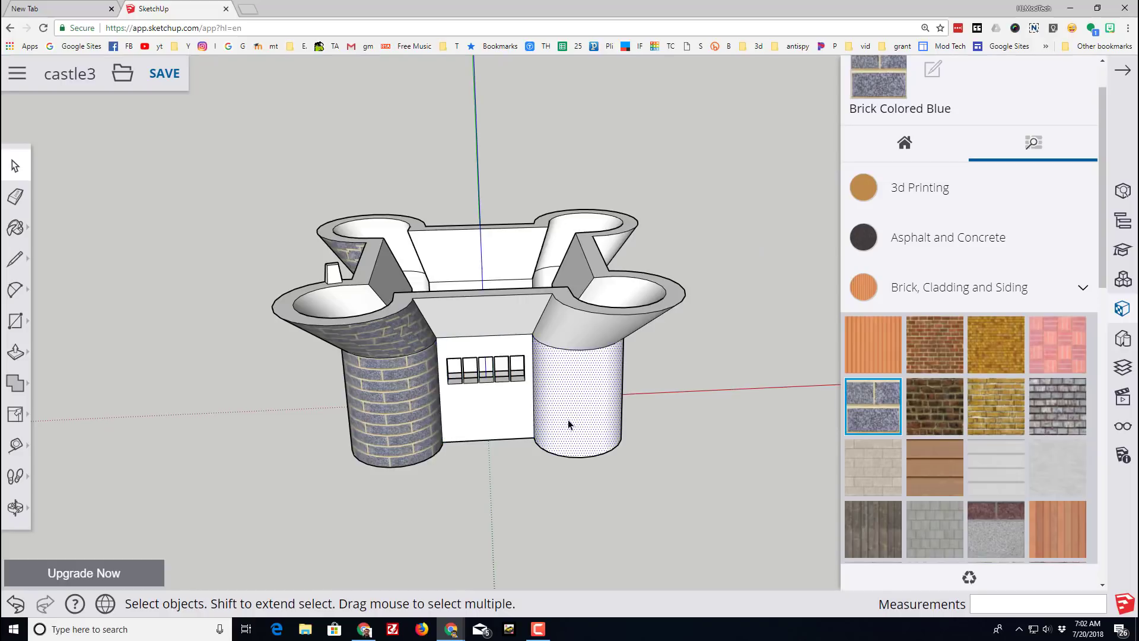
{"action": "left_click", "coordinate": [872, 410]}
{"action": "left_click", "coordinate": [511, 396]}
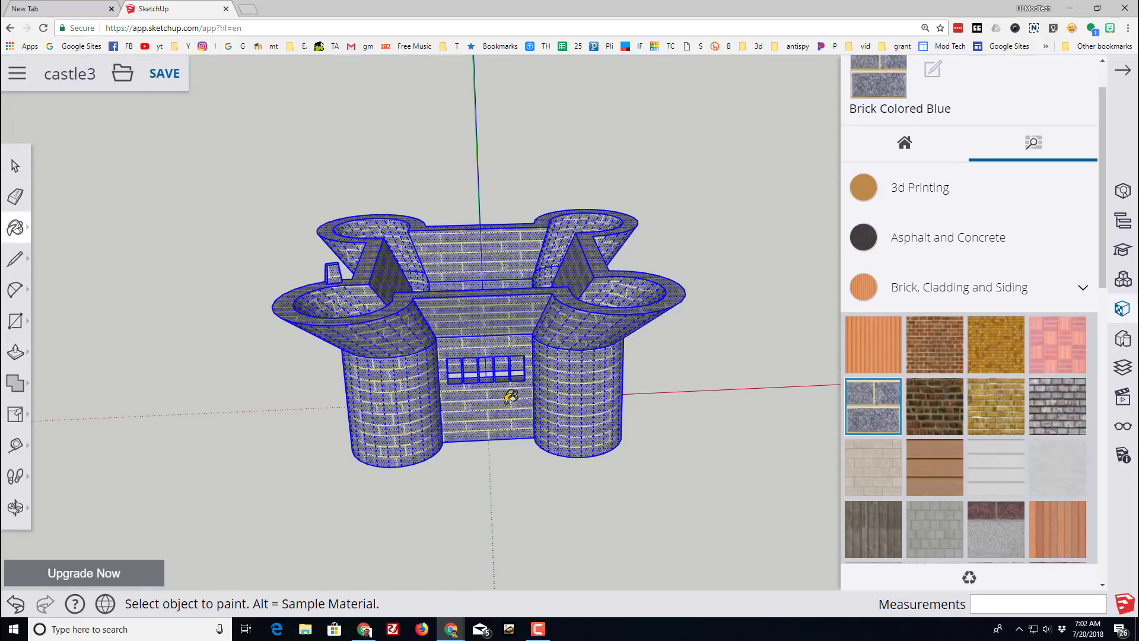
Save the castle3 model and clear the selection to view the brick finish
{"action": "mouse_move", "coordinate": [352, 463]}
{"action": "middle_mouse_down"}
{"action": "mouse_move", "coordinate": [283, 465]}
{"action": "mouse_move", "coordinate": [666, 447]}
{"action": "mouse_move", "coordinate": [767, 328]}
{"action": "mouse_move", "coordinate": [738, 288]}
{"action": "mouse_move", "coordinate": [775, 414]}
{"action": "mouse_move", "coordinate": [605, 501]}
{"action": "mouse_move", "coordinate": [440, 483]}
{"action": "mouse_move", "coordinate": [729, 506]}
{"action": "mouse_move", "coordinate": [399, 475]}
{"action": "middle_mouse_up"}
{"action": "mouse_move", "coordinate": [301, 475]}
{"action": "middle_mouse_down"}
{"action": "mouse_move", "coordinate": [323, 475]}
{"action": "mouse_move", "coordinate": [61, 107]}
{"action": "middle_mouse_up"}
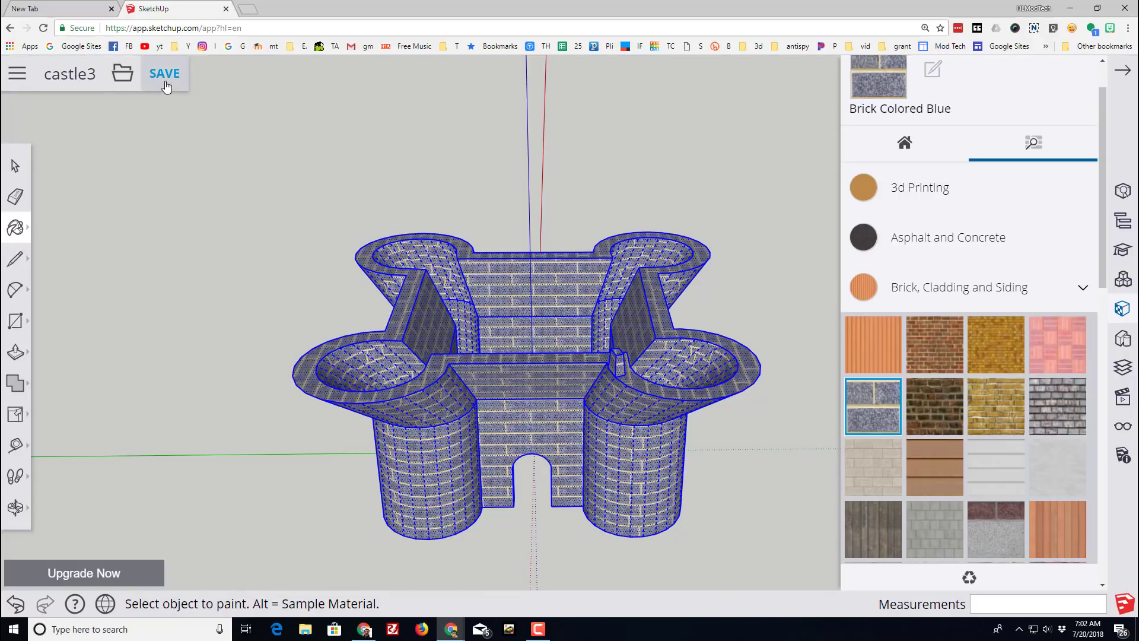
{"action": "middle_click_drag", "start_coordinate": [279, 369], "coordinate": [406, 287]}
{"action": "left_click", "coordinate": [15, 166]}
{"action": "left_click", "coordinate": [244, 397]}
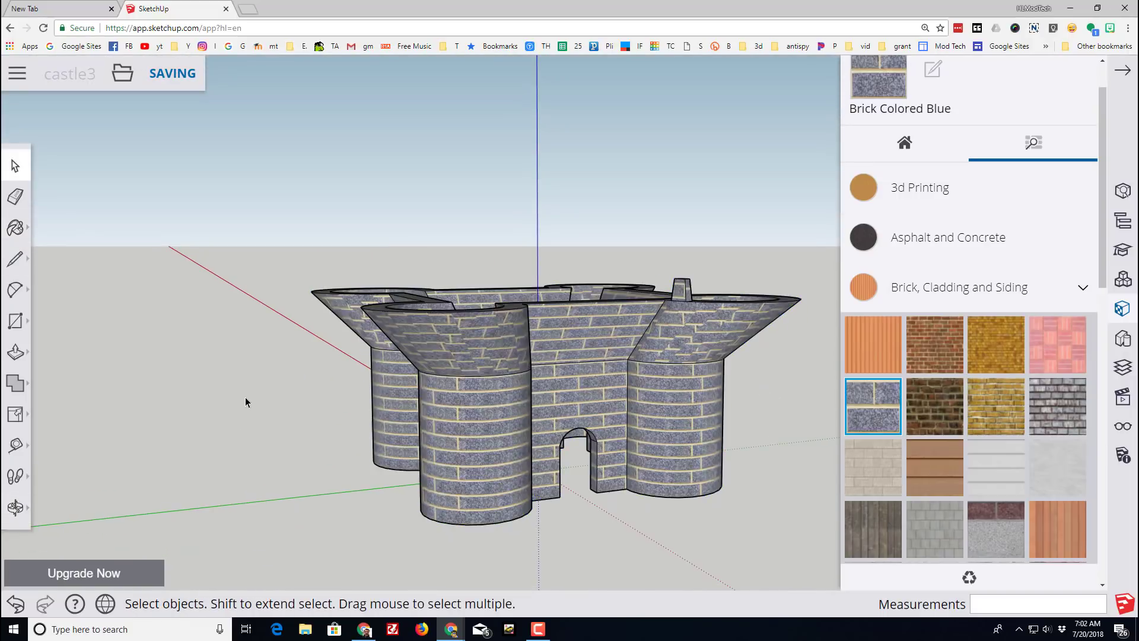
{"action": "mouse_move", "coordinate": [245, 397]}
{"action": "middle_mouse_down"}
{"action": "mouse_move", "coordinate": [670, 517]}
{"action": "mouse_move", "coordinate": [742, 468]}
{"action": "mouse_move", "coordinate": [772, 483]}
{"action": "mouse_move", "coordinate": [636, 552]}
{"action": "mouse_move", "coordinate": [646, 578]}
{"action": "middle_mouse_up"}
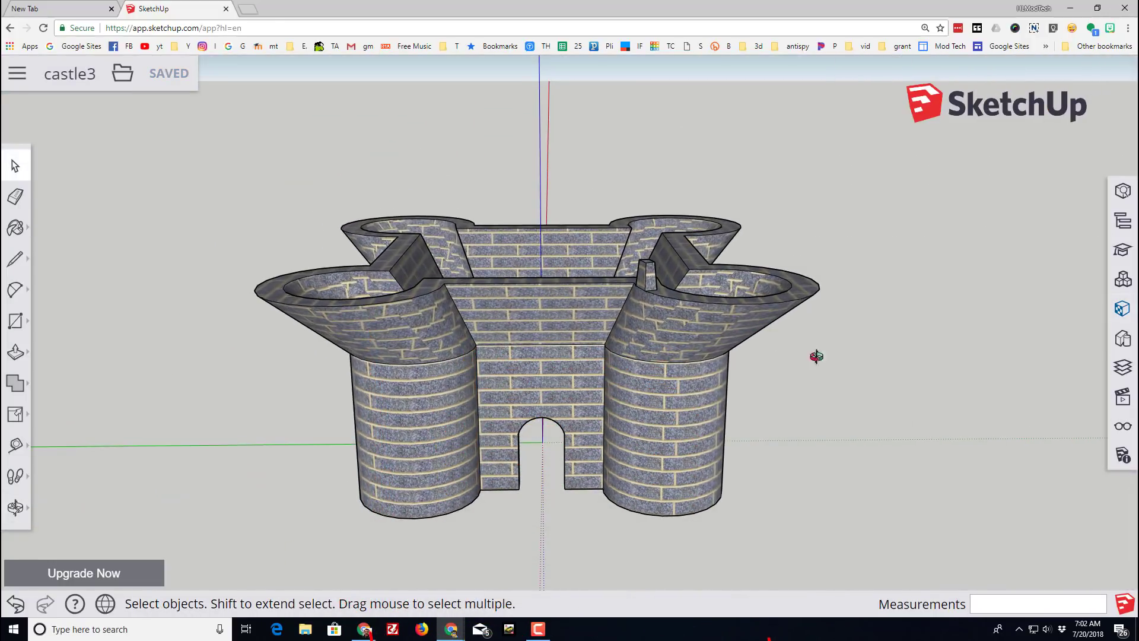